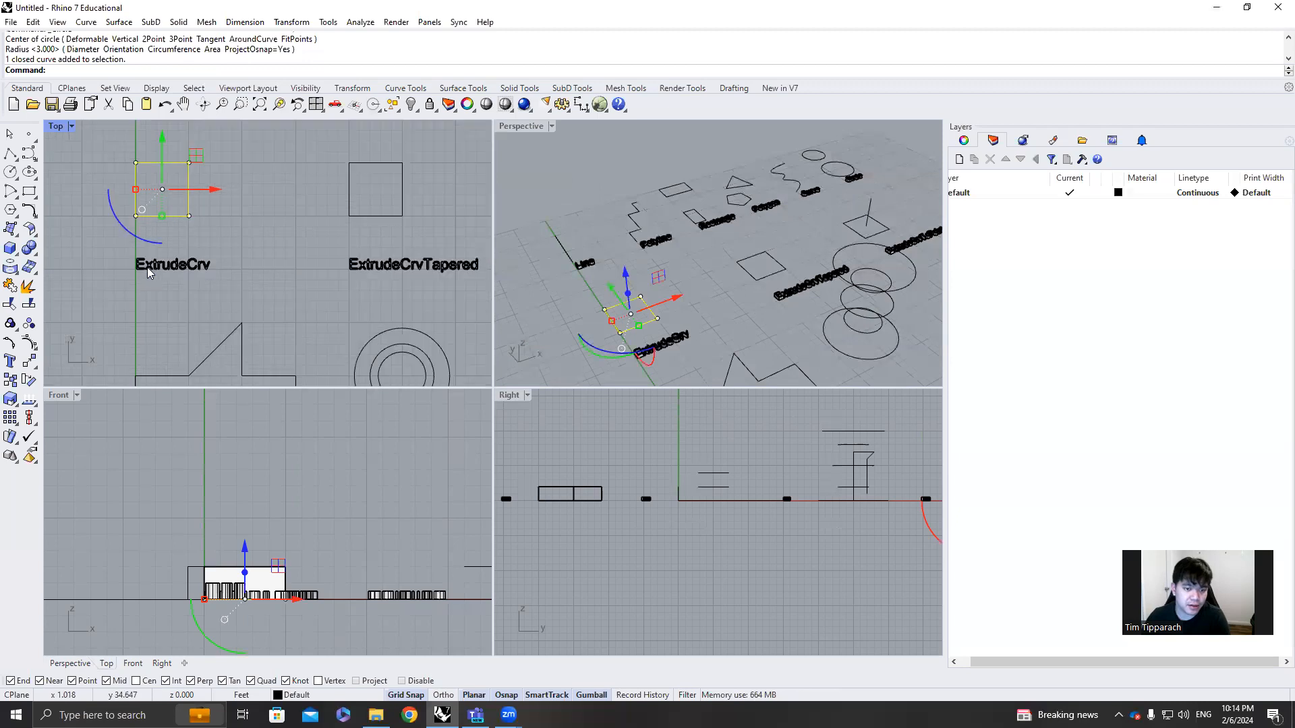
text(Exf)
key(BackSpace)
key(BackSpace)
key(BackSpace)
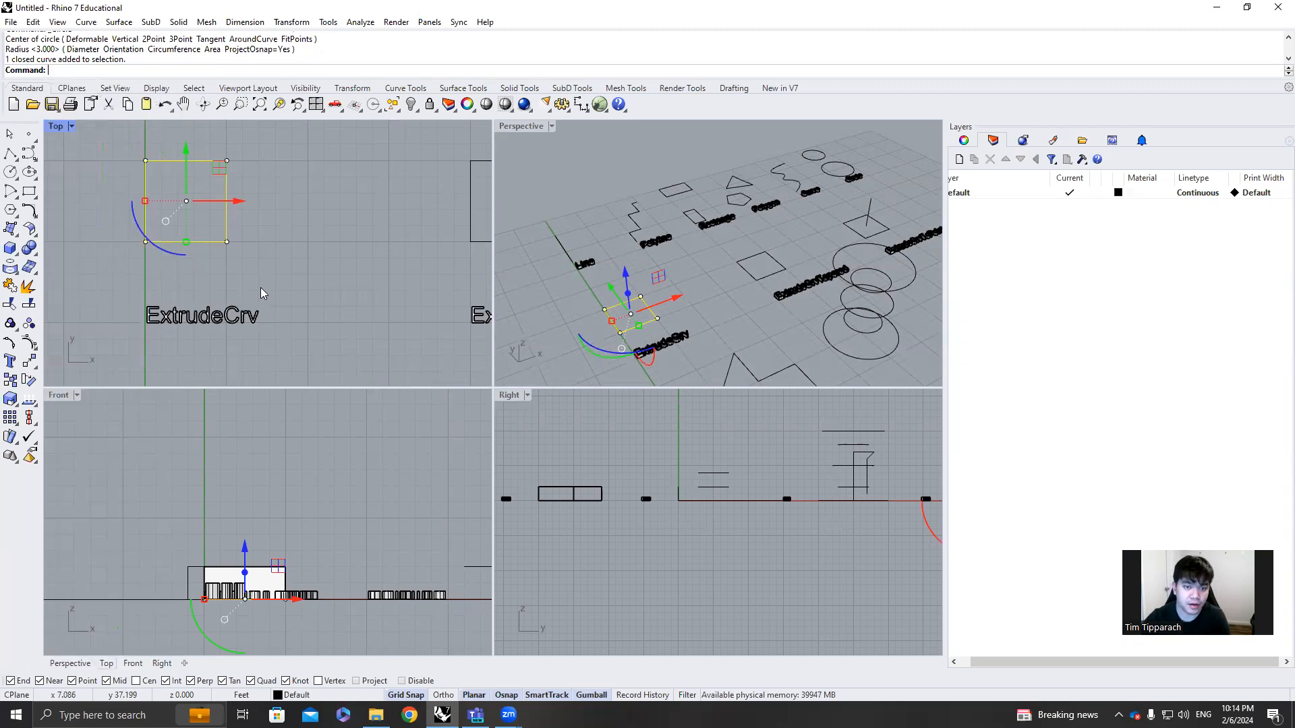
click(260, 288)
click(651, 306)
click(680, 326)
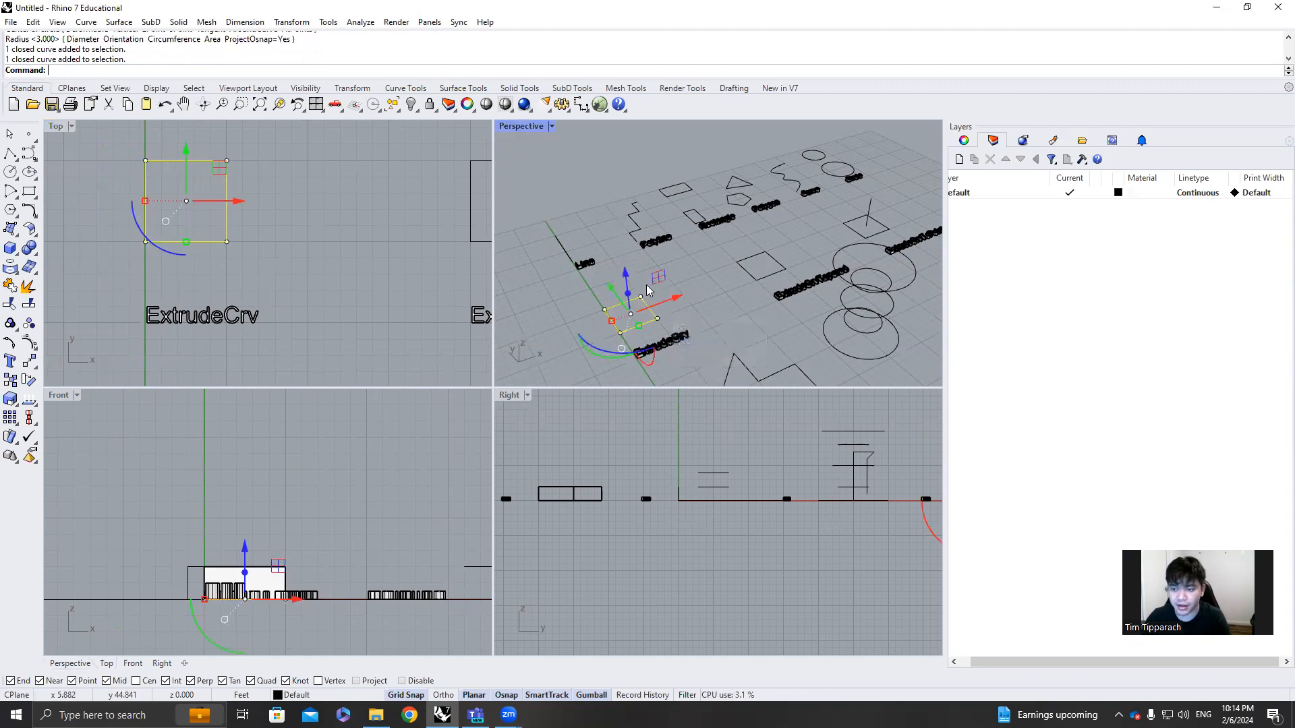
scroll(683, 193, up, 4)
scroll(607, 269, down, 8)
click(720, 335)
right_drag(720, 335, 621, 346)
scroll(622, 347, down, 5)
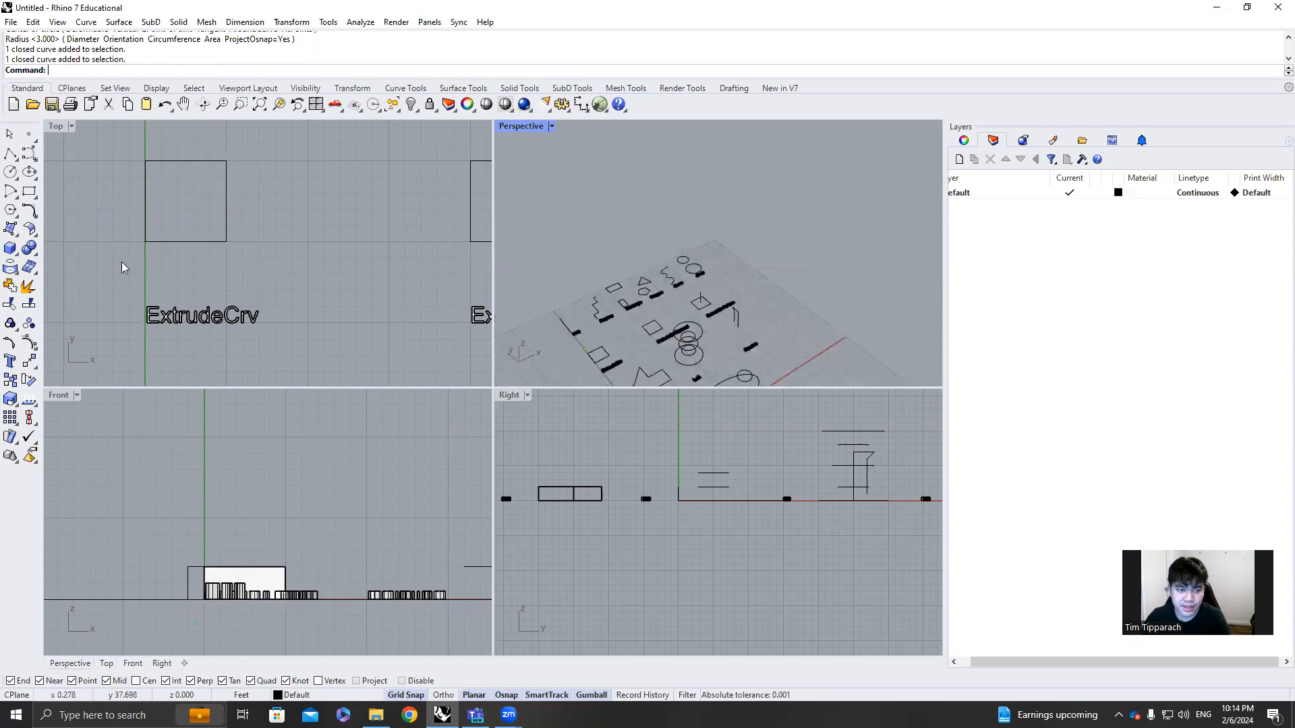
Draw a closed six-sided stepped polyline with one slanted side, about 6 by 8 ft, beside the ExtrudeCrv square in the Top view
click(9, 154)
click(271, 241)
click(273, 161)
right_drag(273, 162, 286, 226)
click(320, 226)
click(321, 178)
click(386, 177)
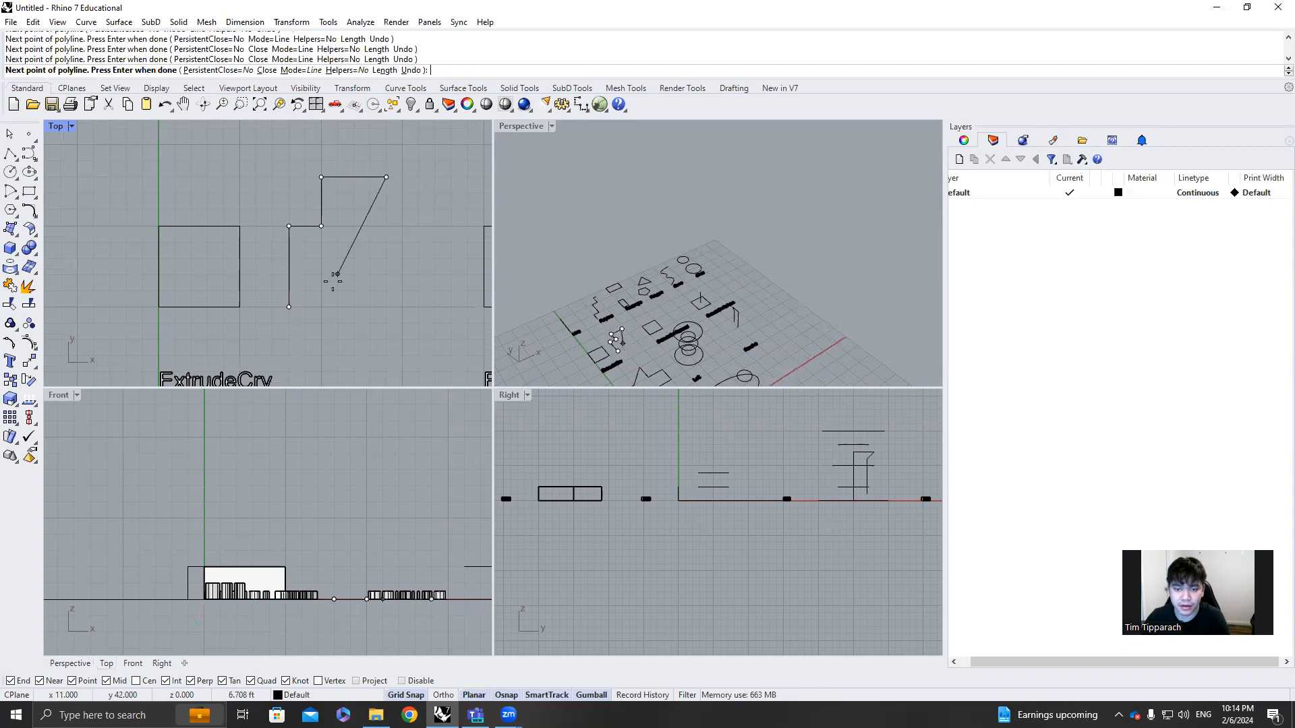
click(354, 307)
click(289, 307)
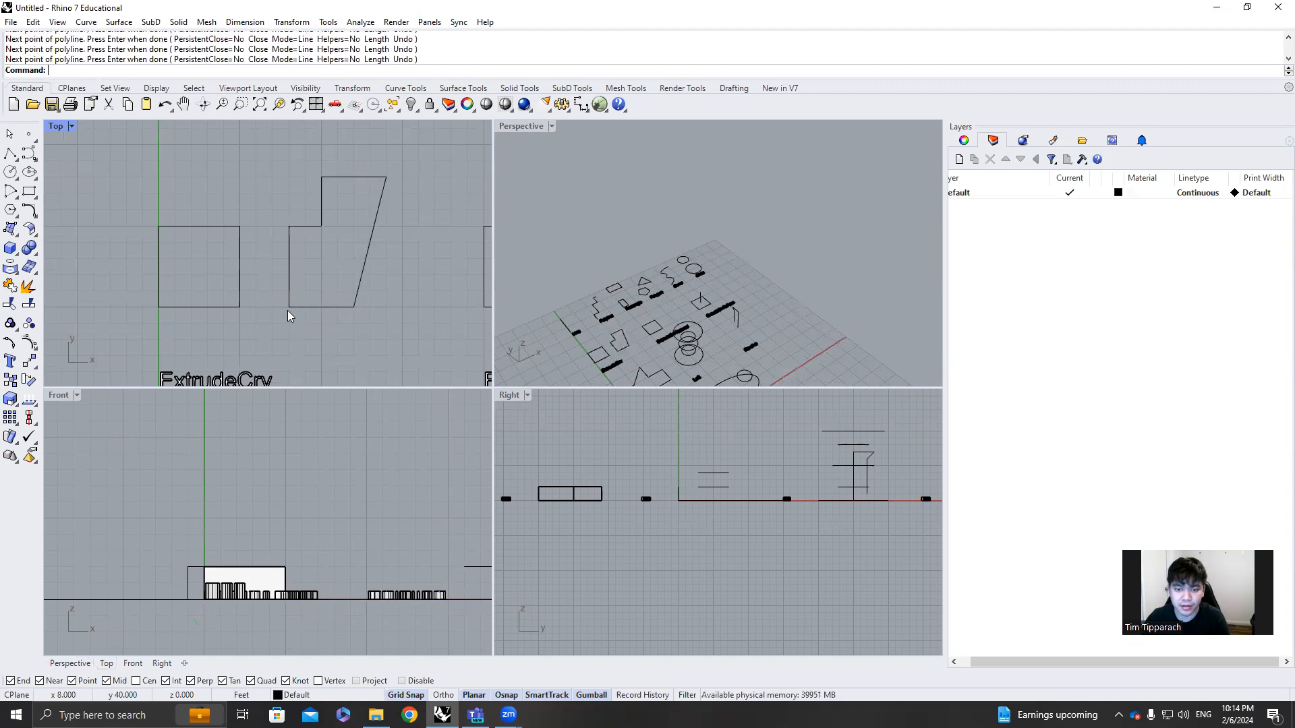
Extrude the stepped six-sided polyline 5 ft upward as a solid with ExtrudeCrv
click(335, 308)
scroll(583, 353, up, 10)
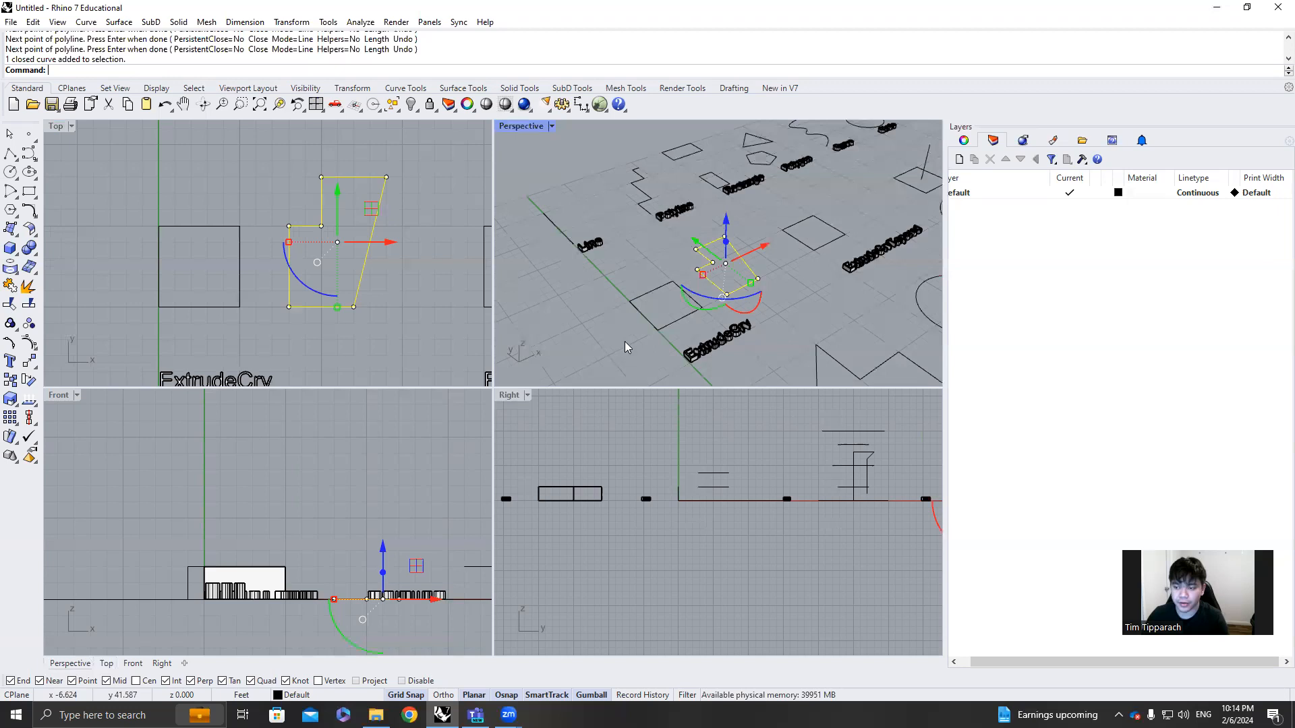
scroll(624, 340, up, 2)
text(ExtrudeCrv)
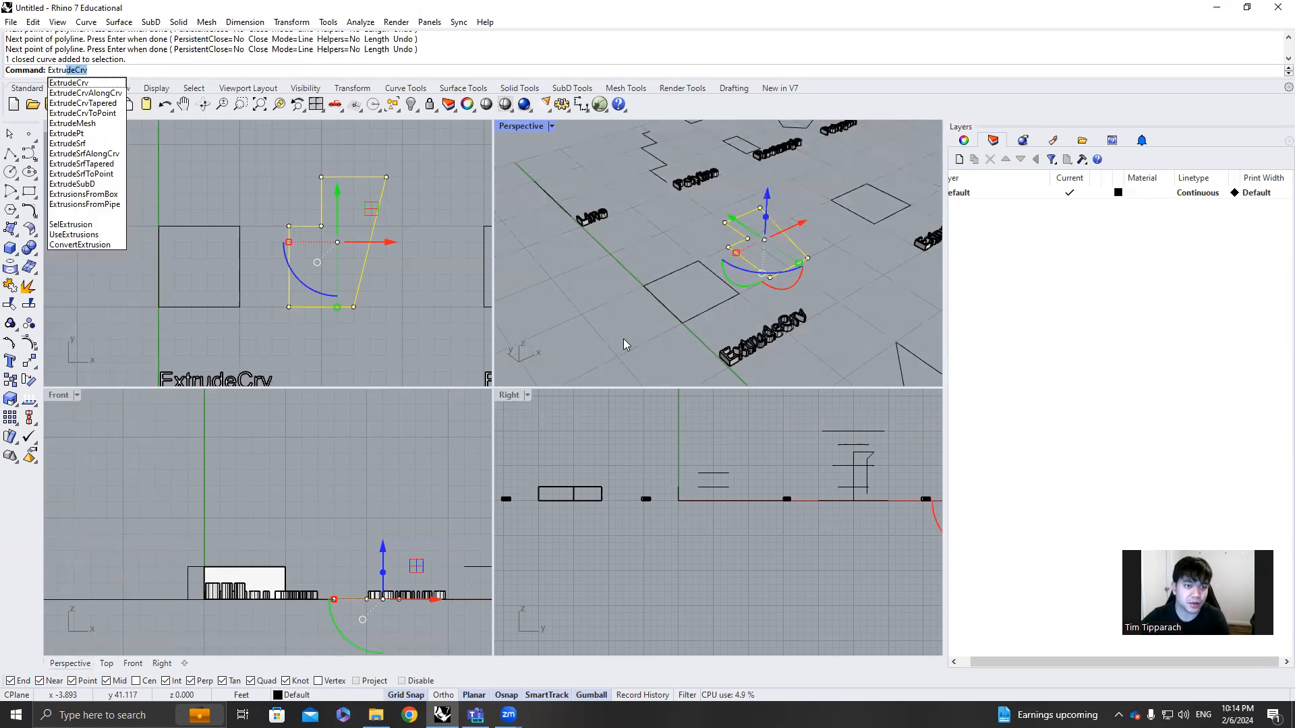
key(Return)
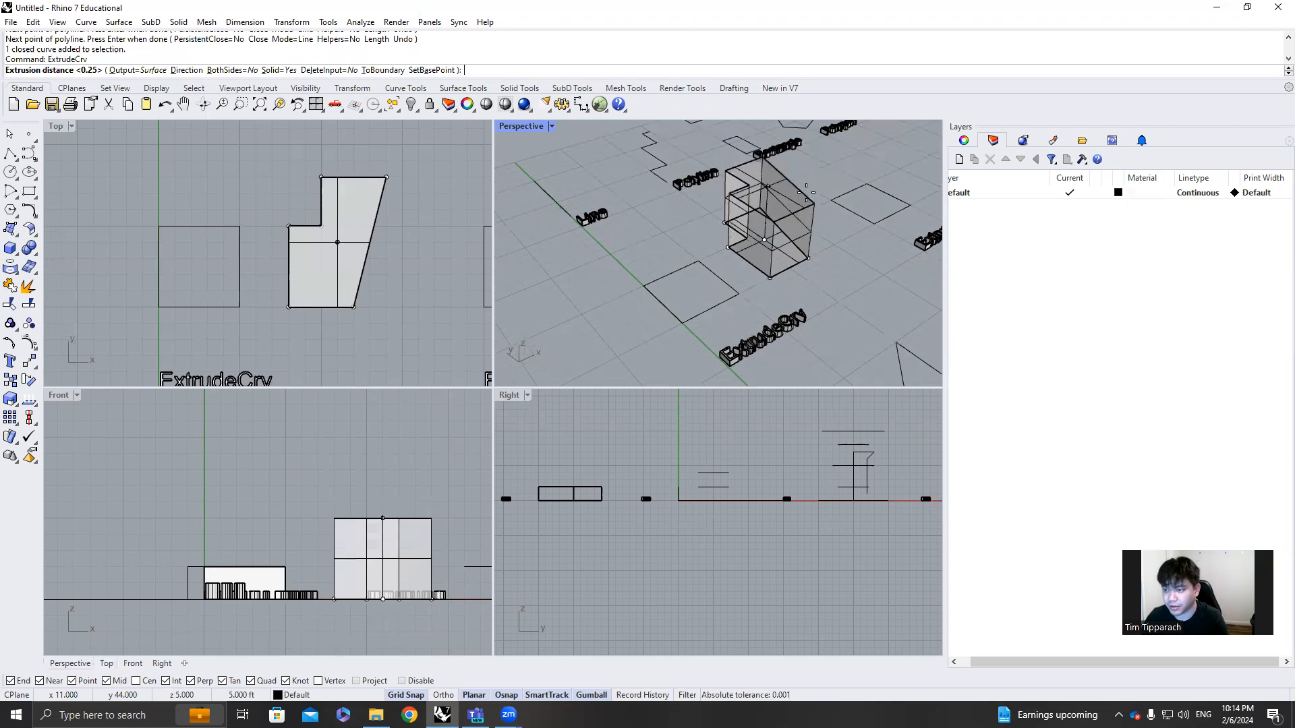
click(807, 190)
right_drag(807, 190, 737, 225)
key(Escape)
Extrude the square above the ExtrudeCrv label 5 ft upward as a solid
click(614, 285)
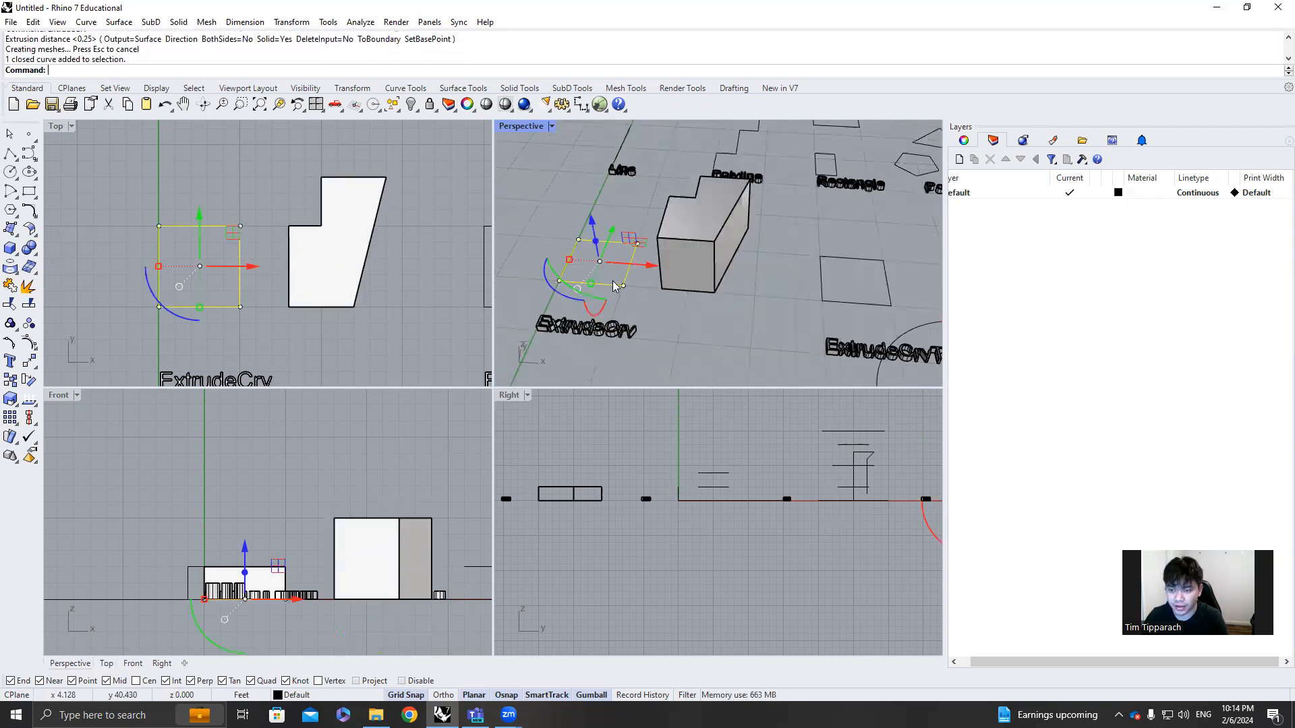
text(Extrudecrv)
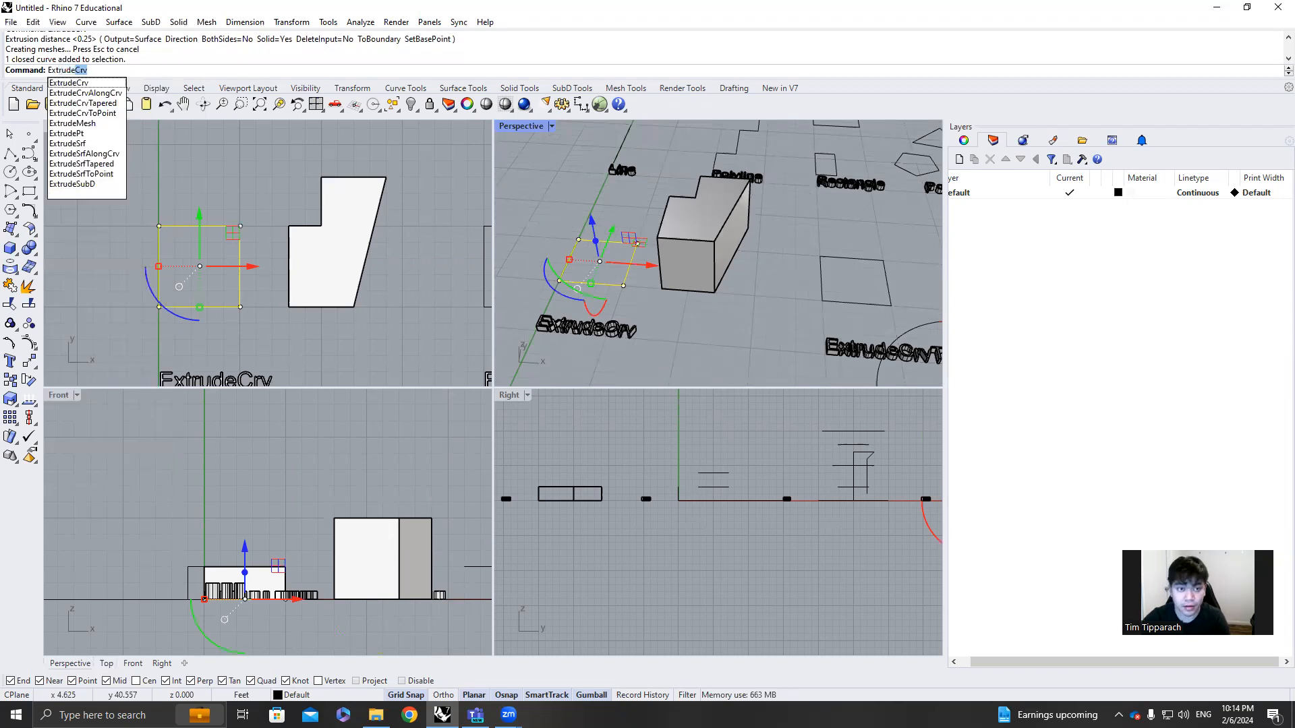
key(Return)
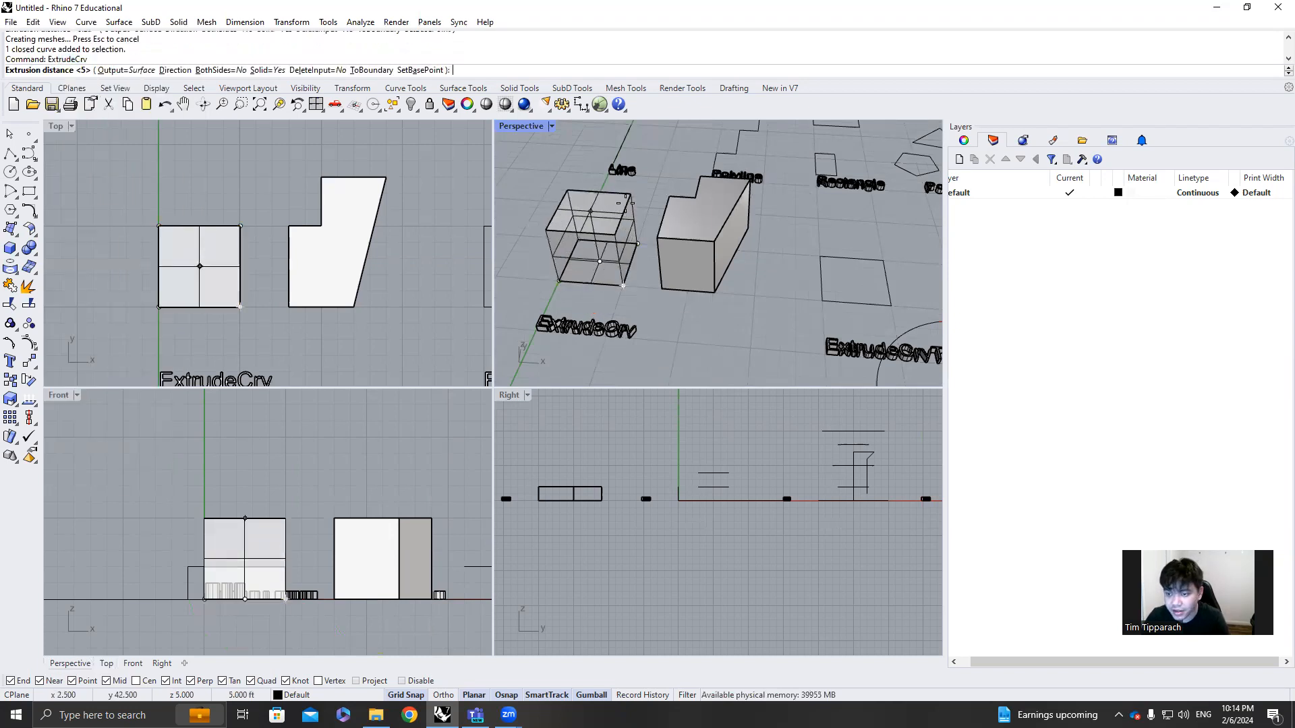
click(626, 203)
right_drag(678, 290, 705, 228)
key(Escape)
Delete the two extruded solids while keeping their base curves
click(642, 203)
key(Delete)
click(734, 203)
key(Delete)
Move the stepped six-sided polyline 2 ft along the X axis toward the square
click(699, 231)
drag(769, 220, 744, 224)
click(786, 240)
Extrude the square above the ExtrudeCrv label into a solid with an exact distance of 5 ft
click(664, 242)
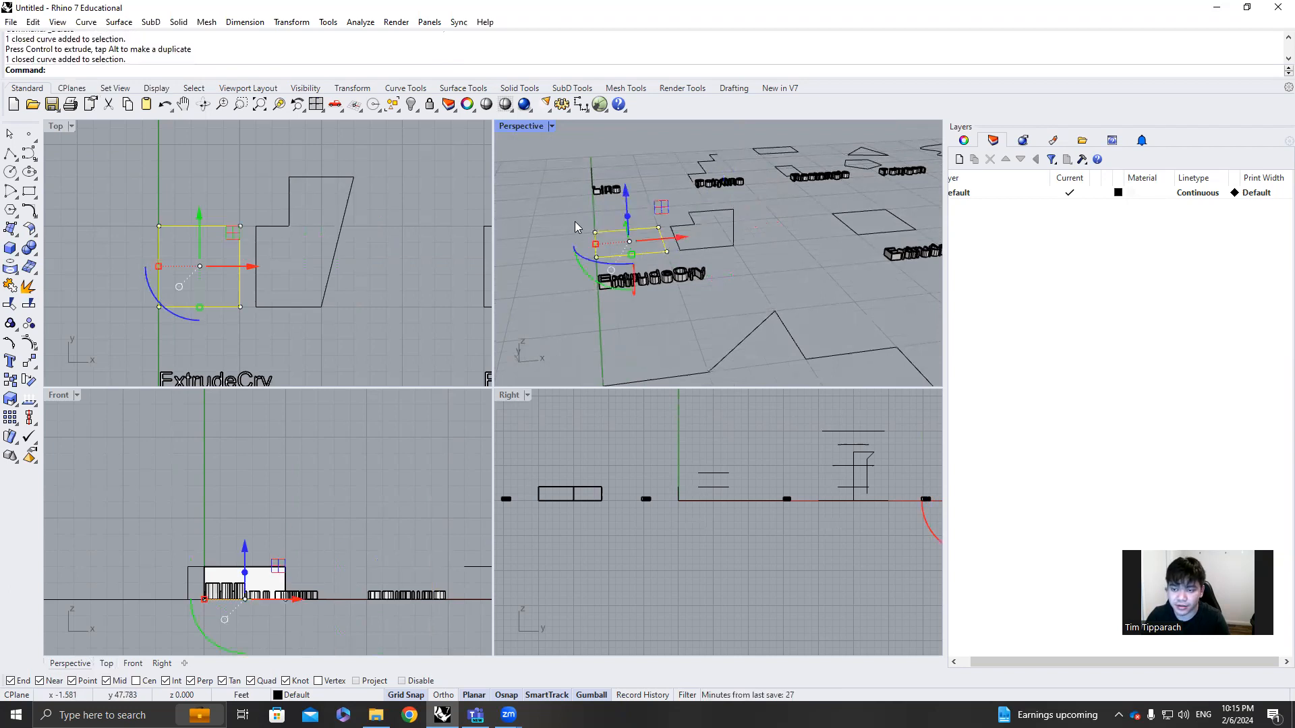
text(ExtrudeCrv)
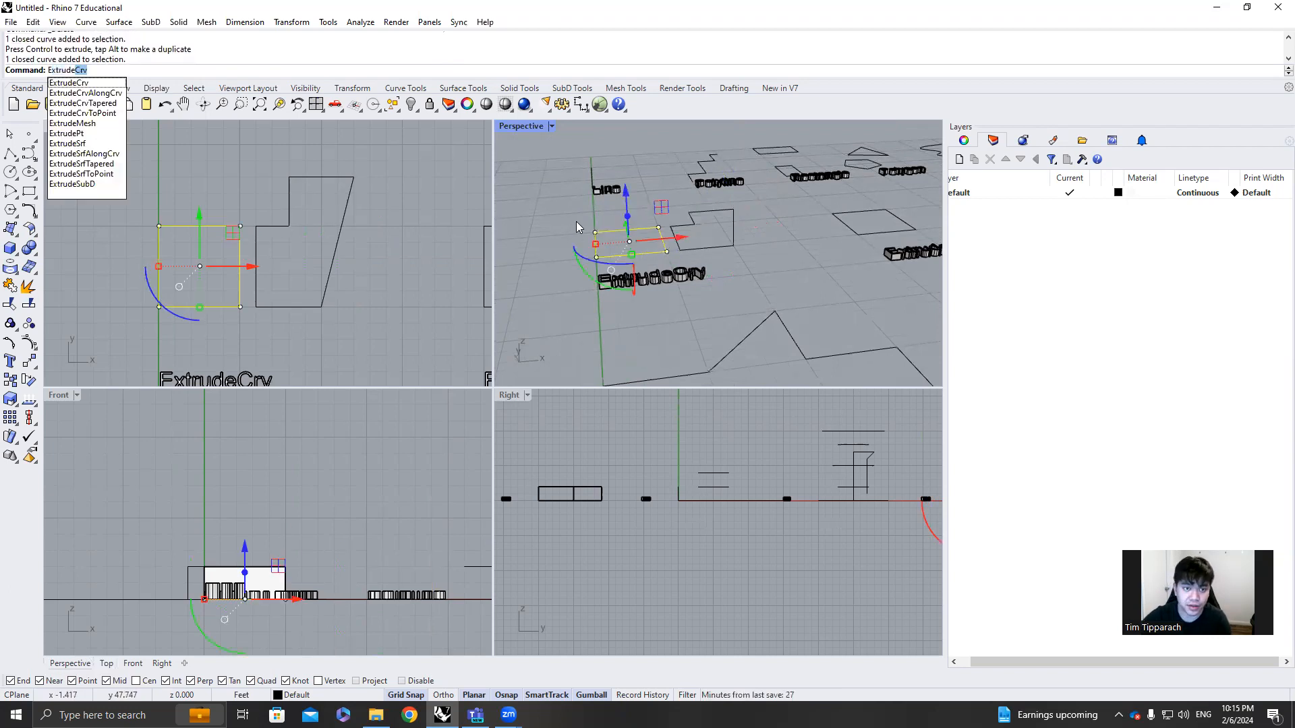
key(Return)
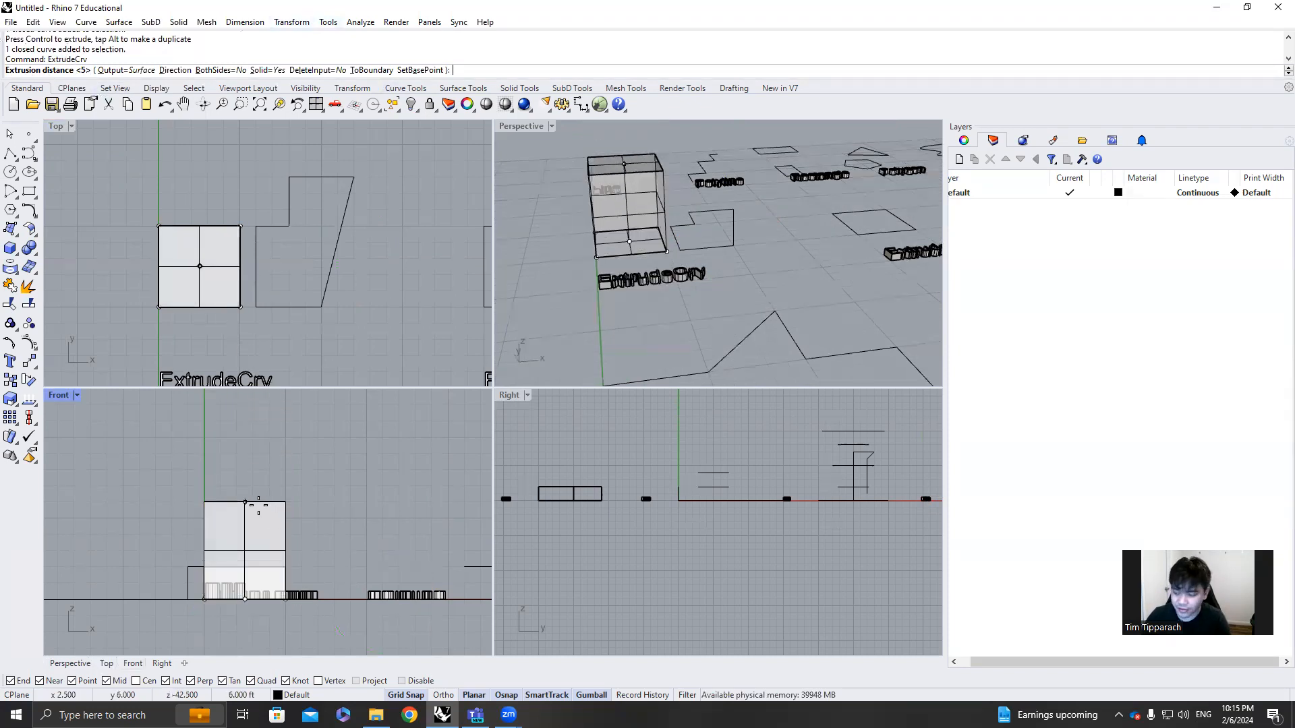
text(5)
key(Return)
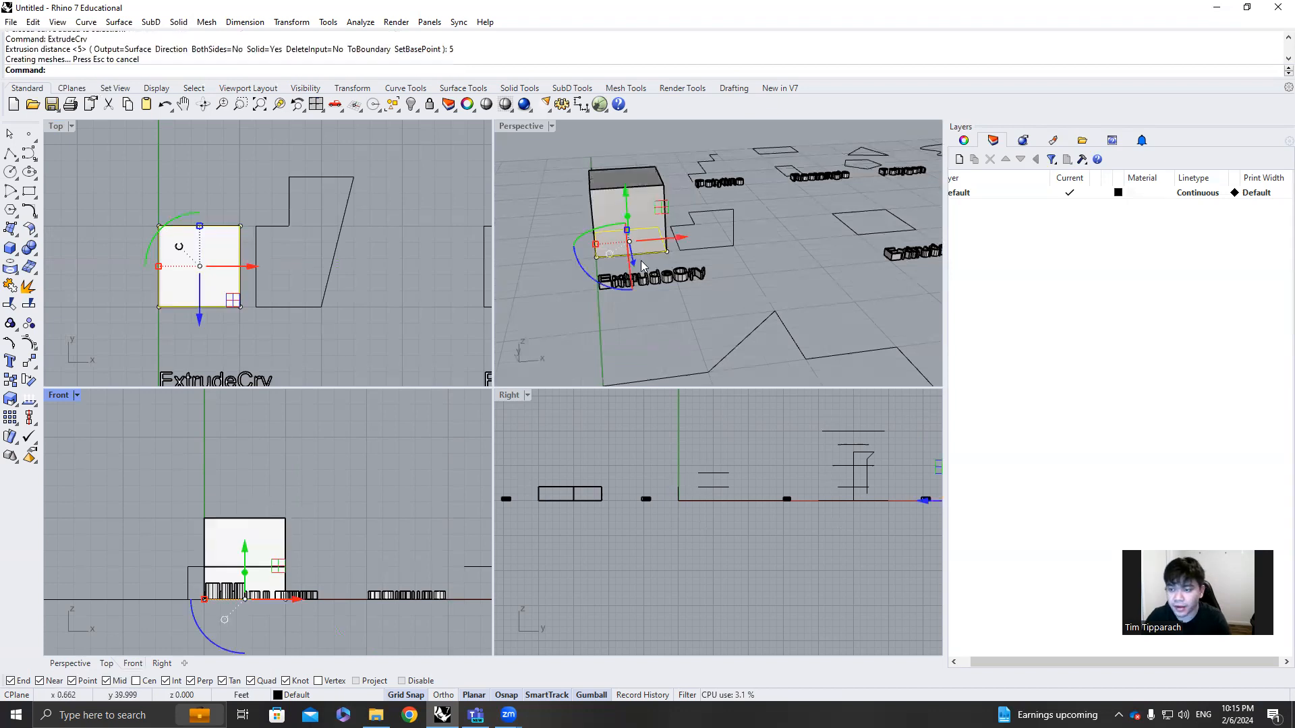
Extrude the stepped six-sided polyline into a solid with an exact distance of 10 ft
click(695, 248)
right_drag(742, 227, 666, 230)
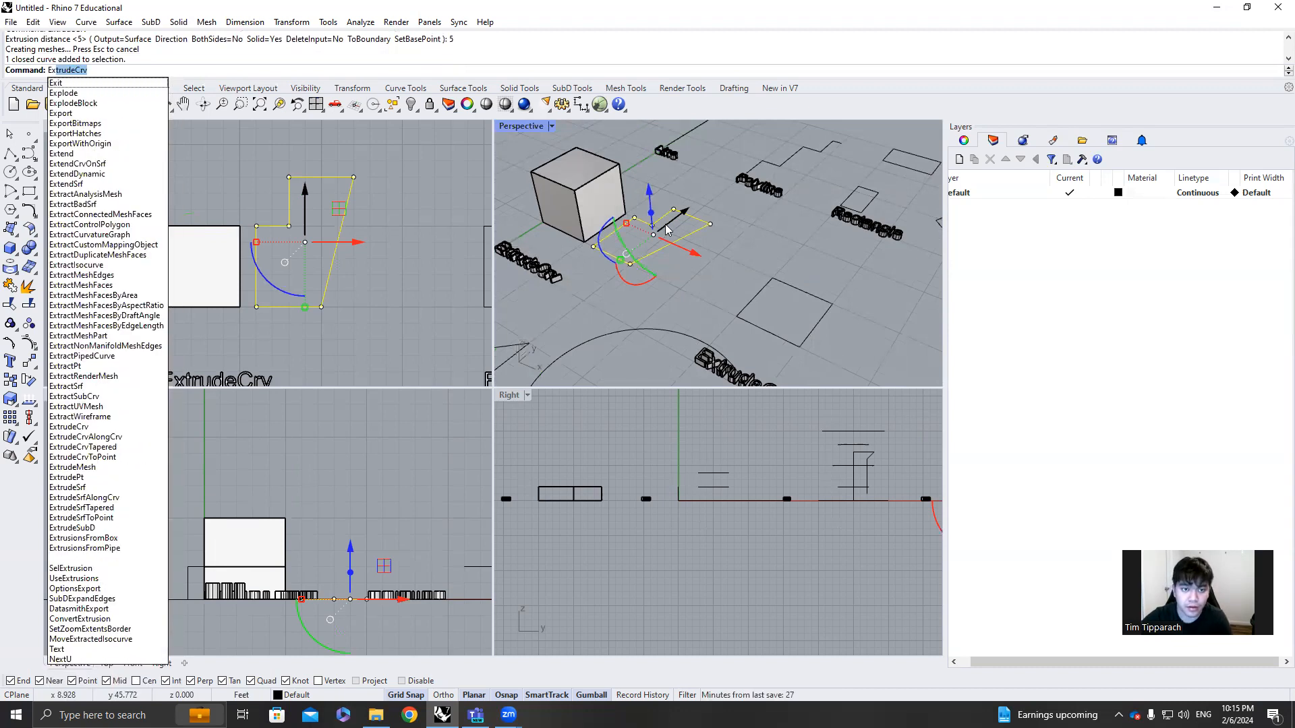
key(Return)
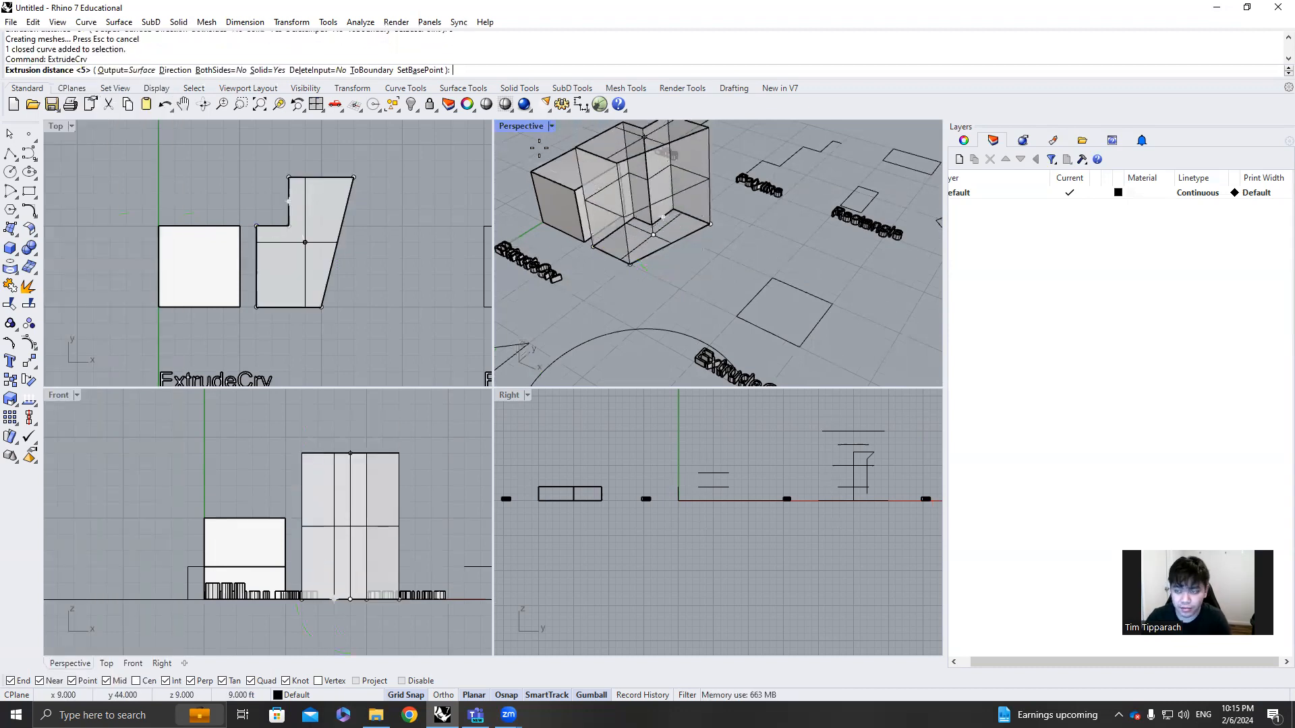
text(10)
key(Return)
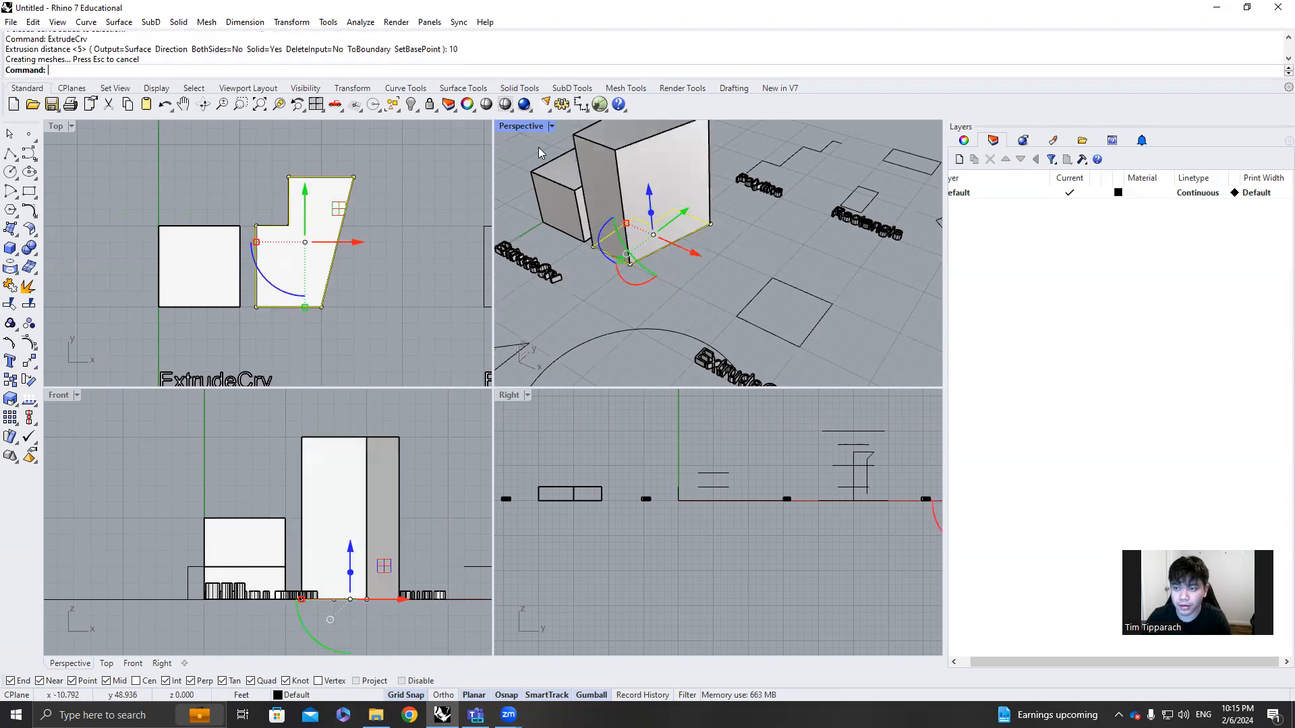
Examine the extruded stepped solid beside the cube from several angles in the Perspective view
click(736, 274)
right_drag(736, 273, 794, 295)
click(681, 267)
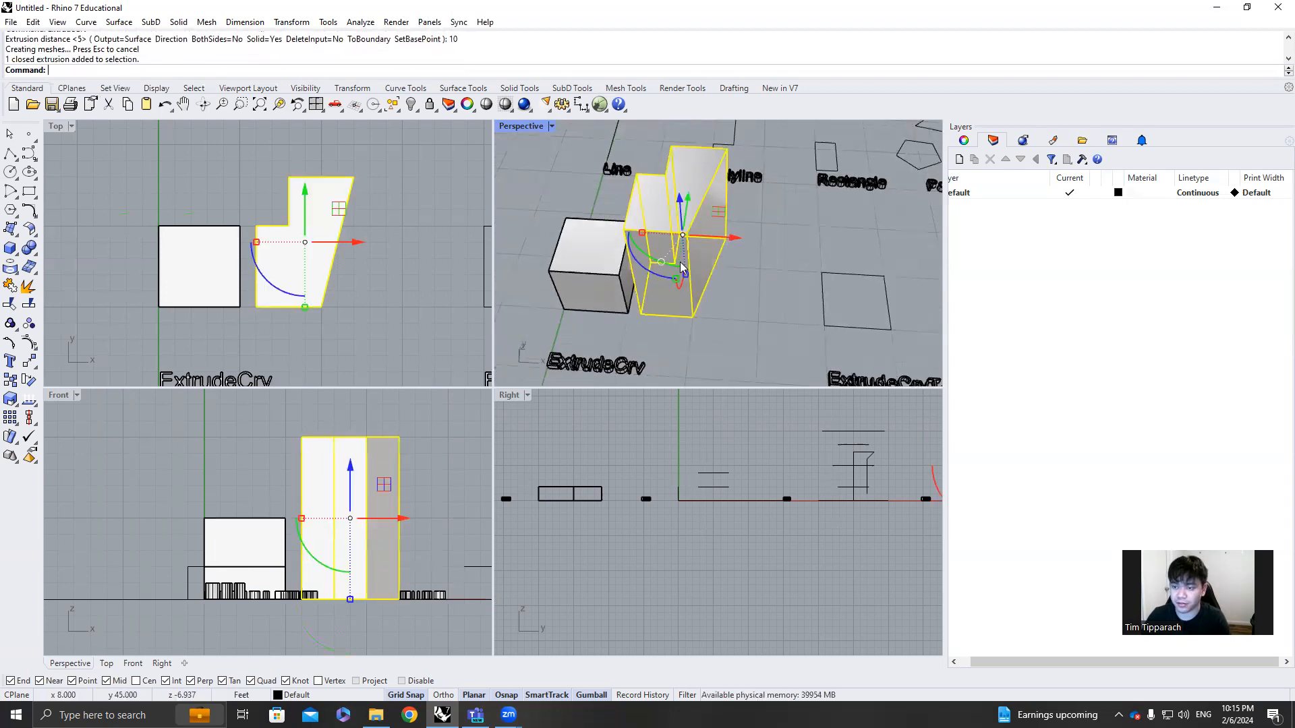
mouse_move(751, 280)
right_down()
mouse_move(828, 264)
mouse_move(678, 283)
mouse_move(748, 287)
right_up()
scroll(812, 292, down, 5)
scroll(835, 305, up, 6)
right_drag(838, 311, 841, 339)
scroll(842, 338, down, 3)
right_drag(759, 353, 813, 341)
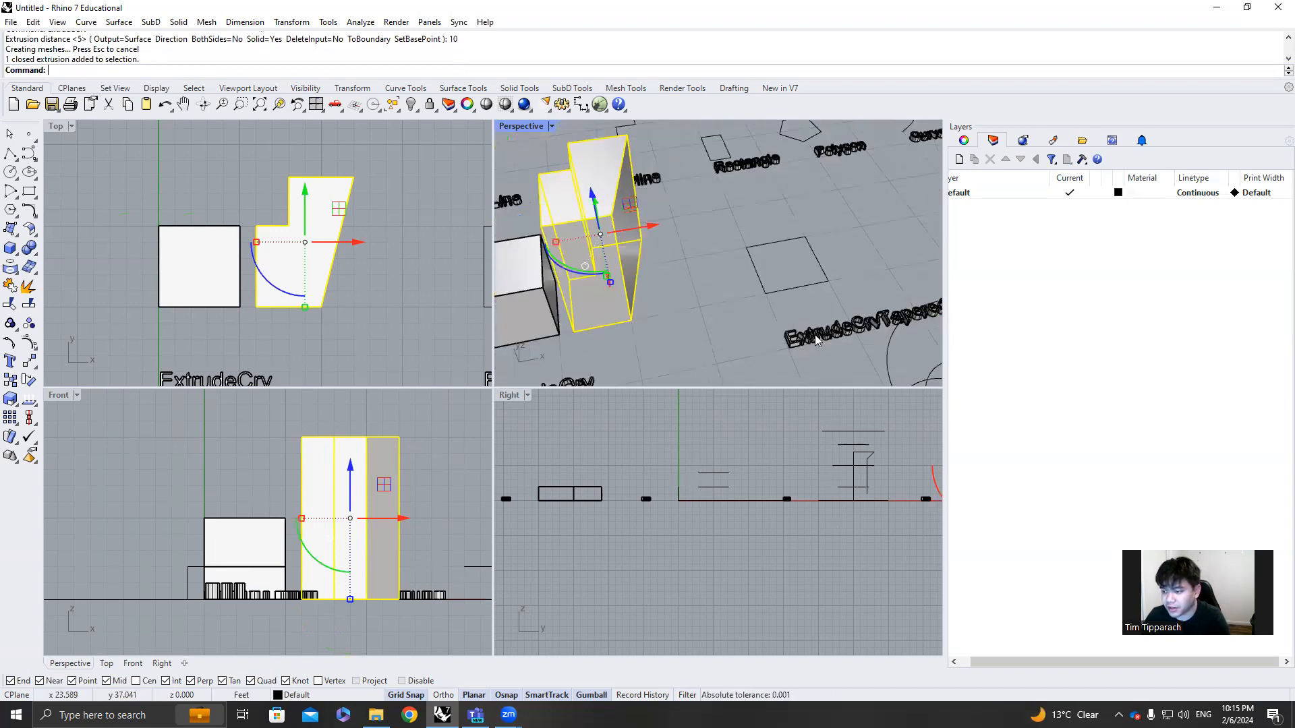
Extrude the square above the ExtrudeCrvTapered label with ExtrudeCrvTapered, draft angle 5, up to the stepped solid's 10 ft height
click(808, 295)
text(Extr)
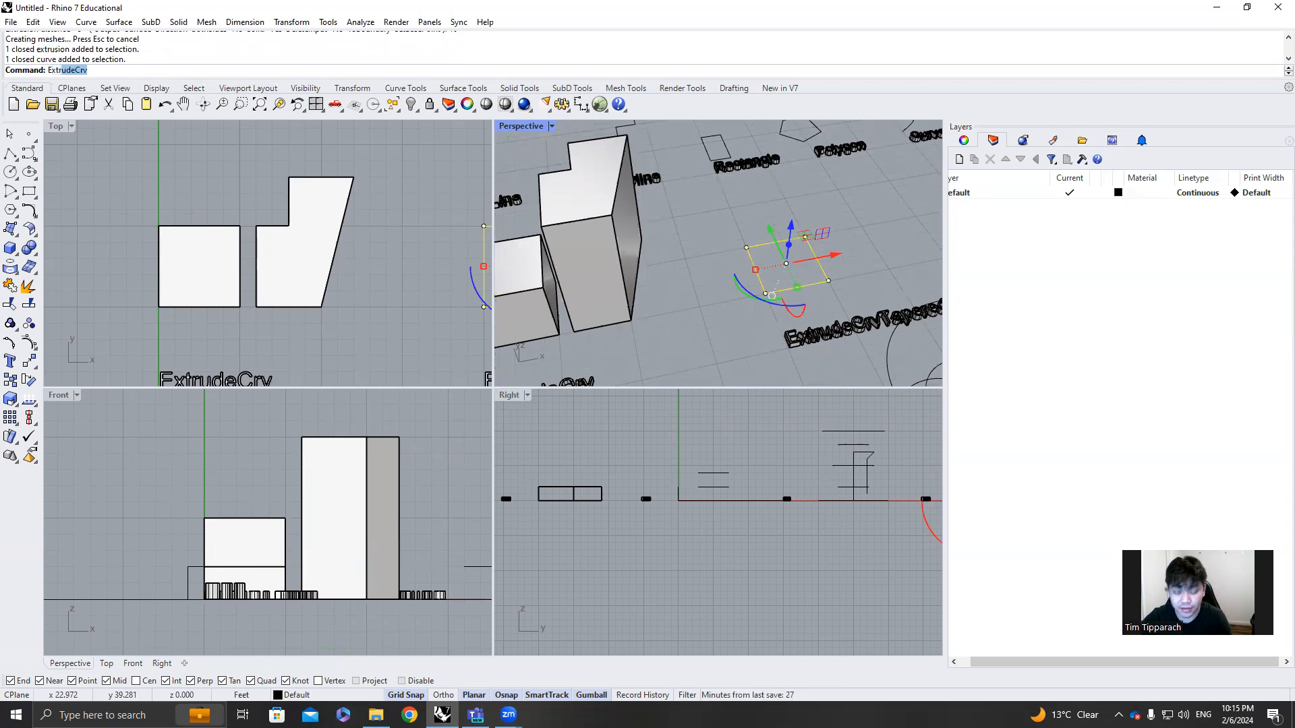
text(udeCrvTapered)
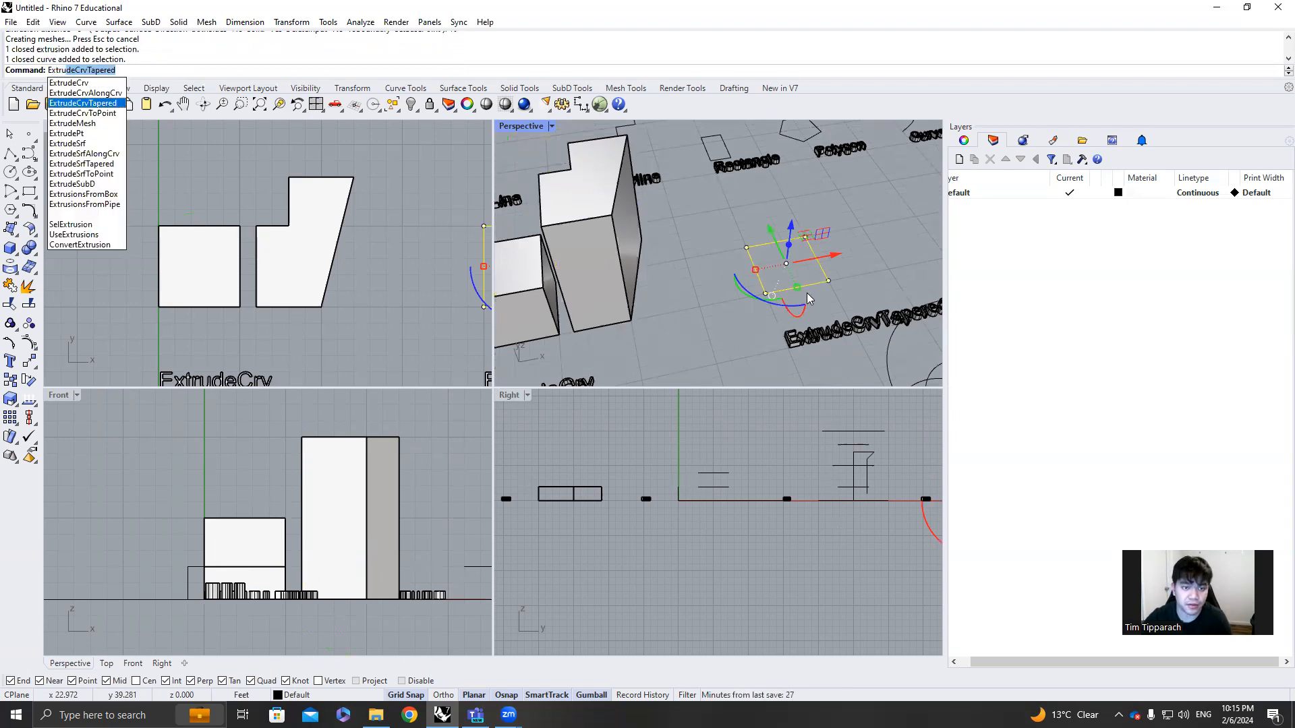
key(Return)
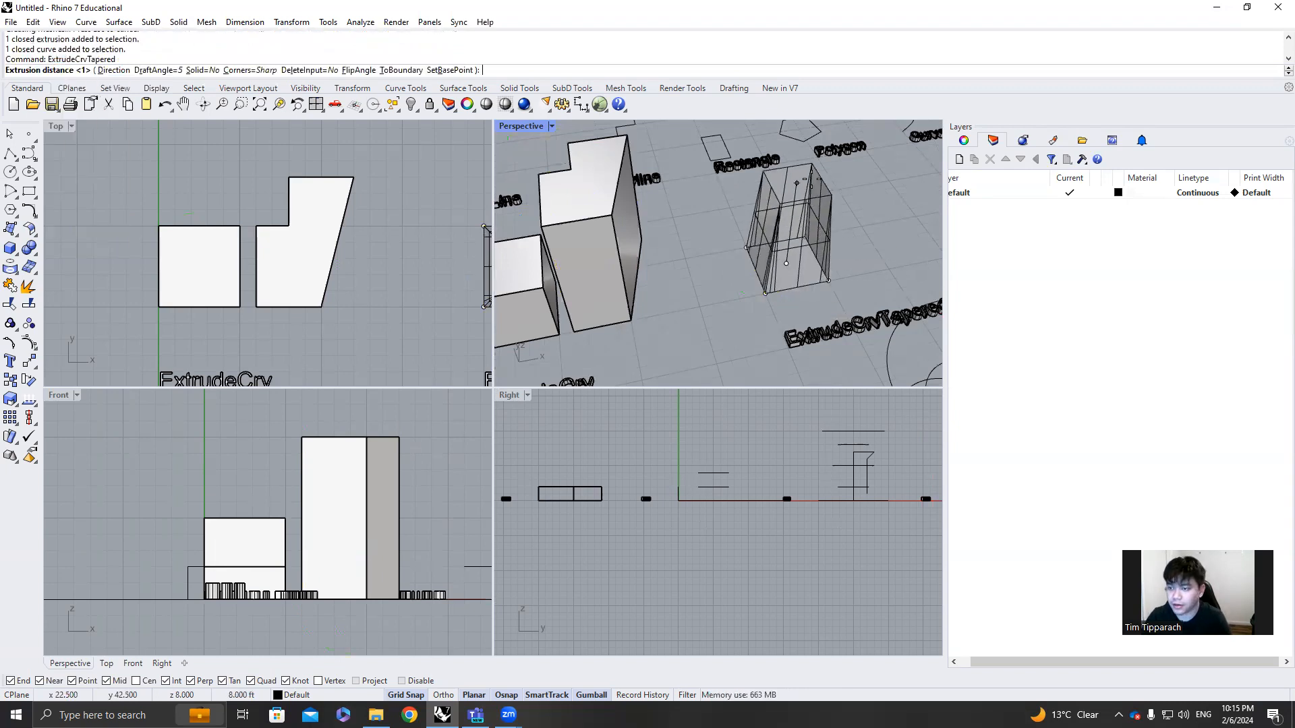
right_drag(775, 459, 705, 487)
scroll(702, 491, down, 11)
scroll(779, 483, up, 9)
scroll(843, 330, down, 5)
right_drag(816, 326, 671, 273)
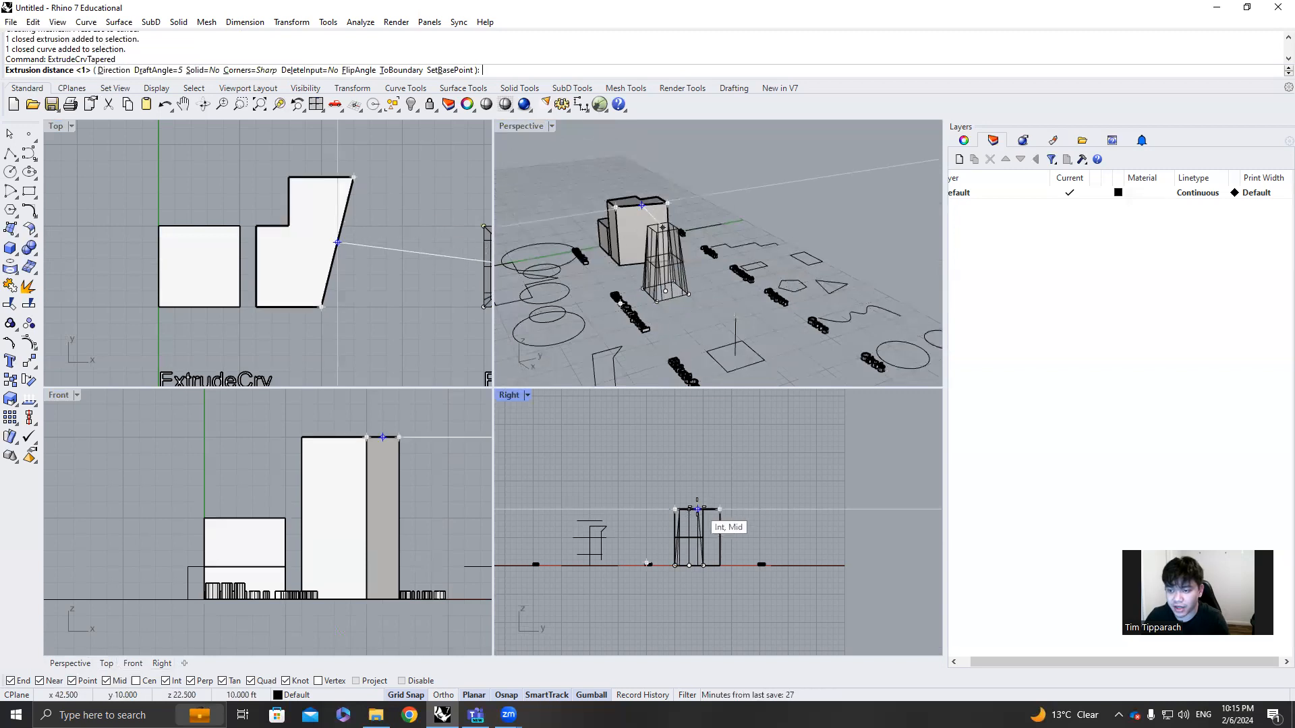
click(697, 509)
Duplicate the tapered form's base square 8 ft along X and taper-extrude the copy 10 ft with a draft angle of 3
drag(685, 314, 705, 331)
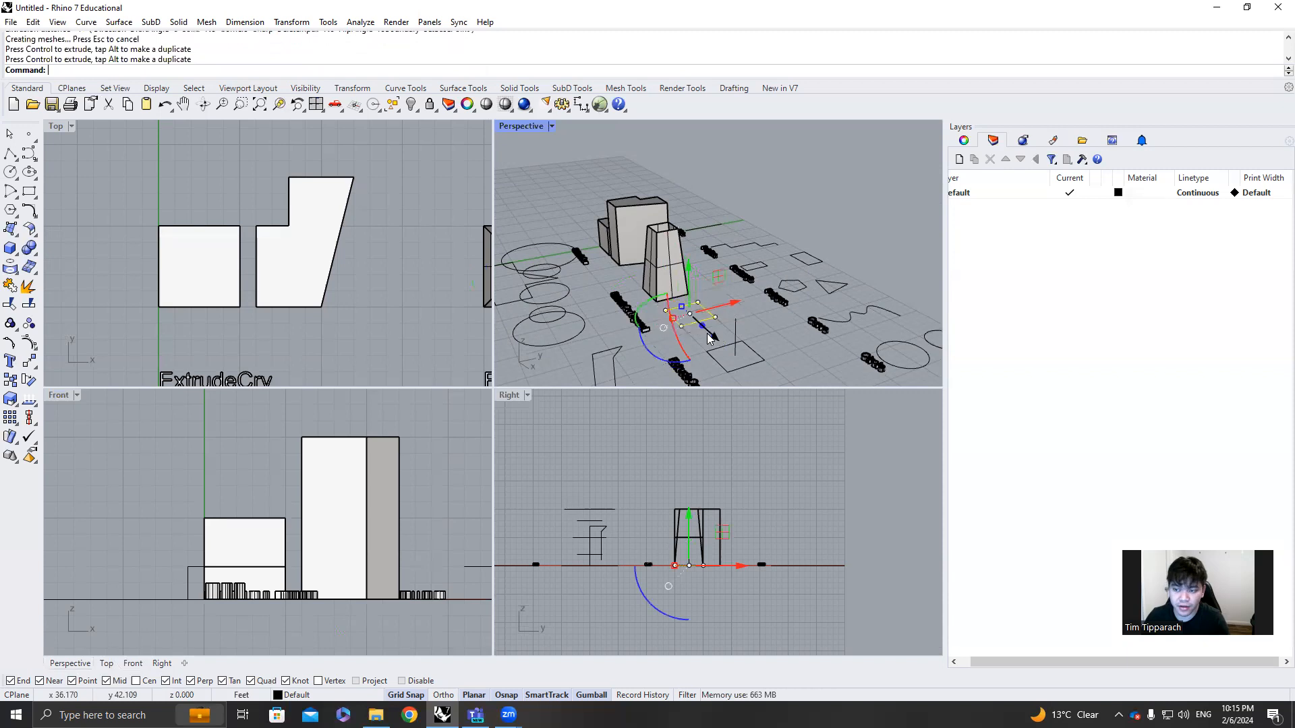
right_click(763, 326)
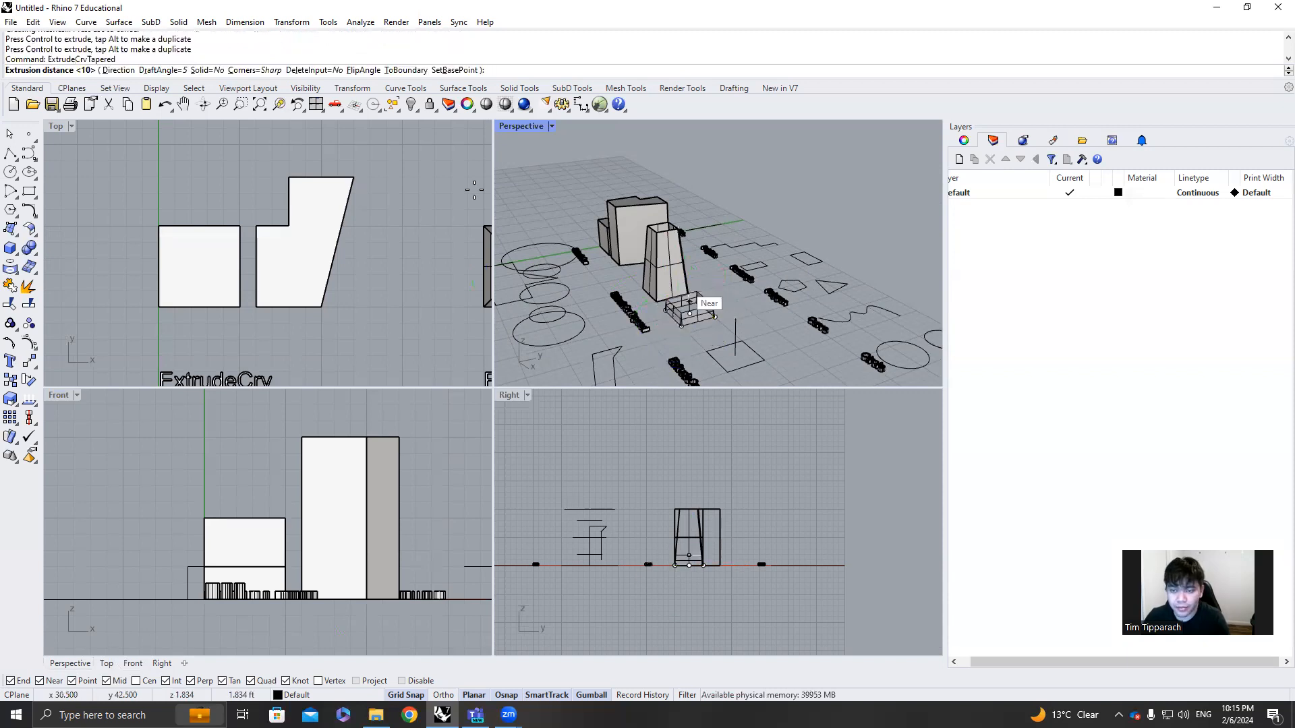
click(157, 70)
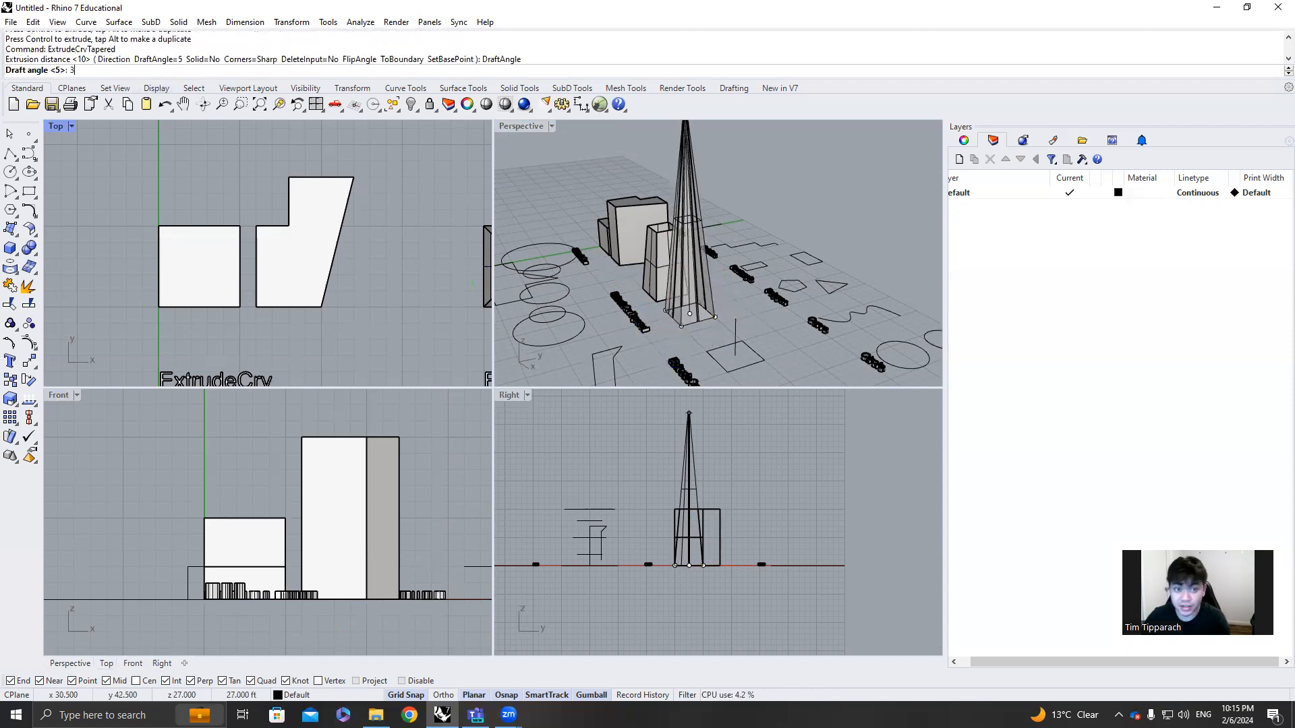
text(3)
key(Return)
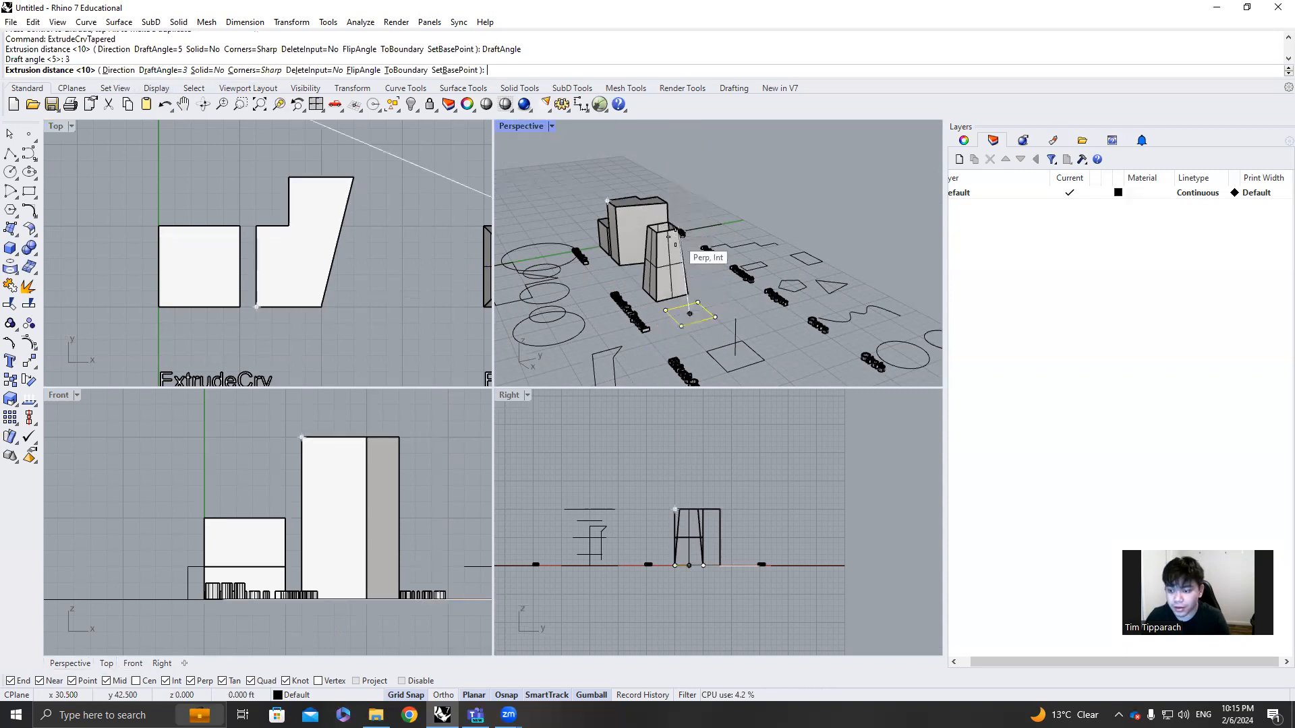
click(675, 237)
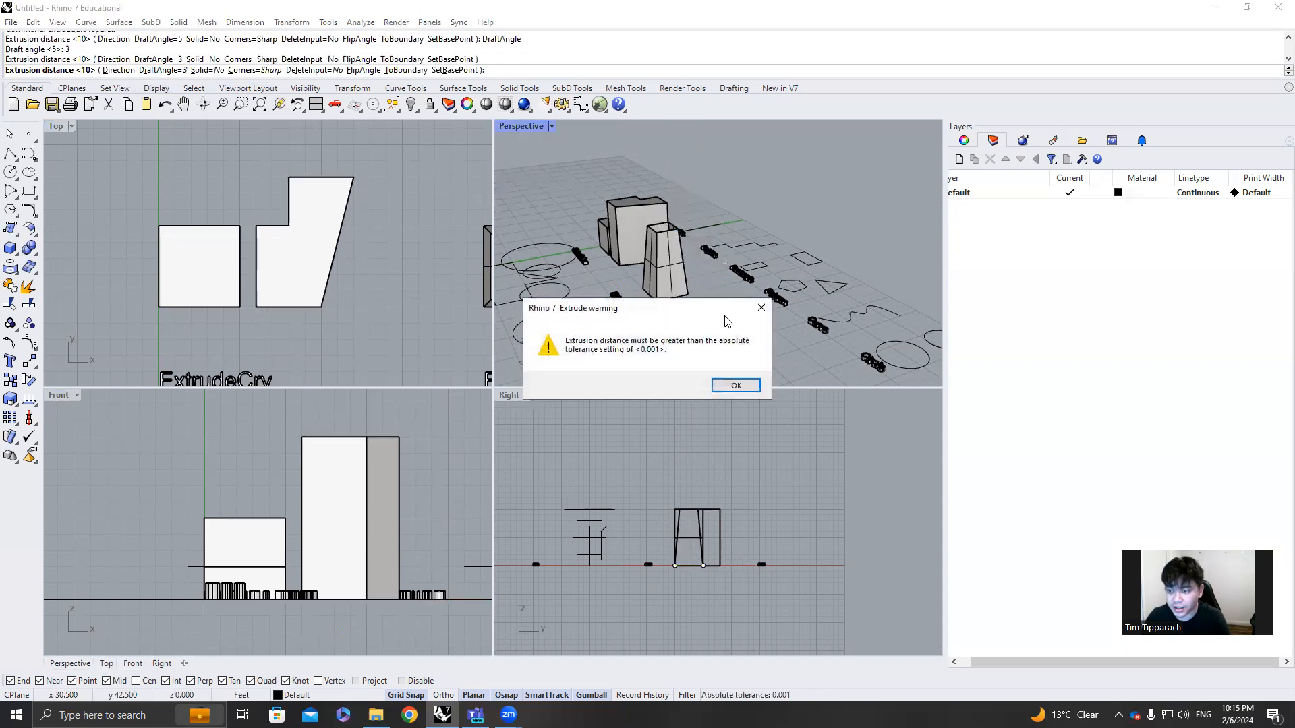
click(737, 385)
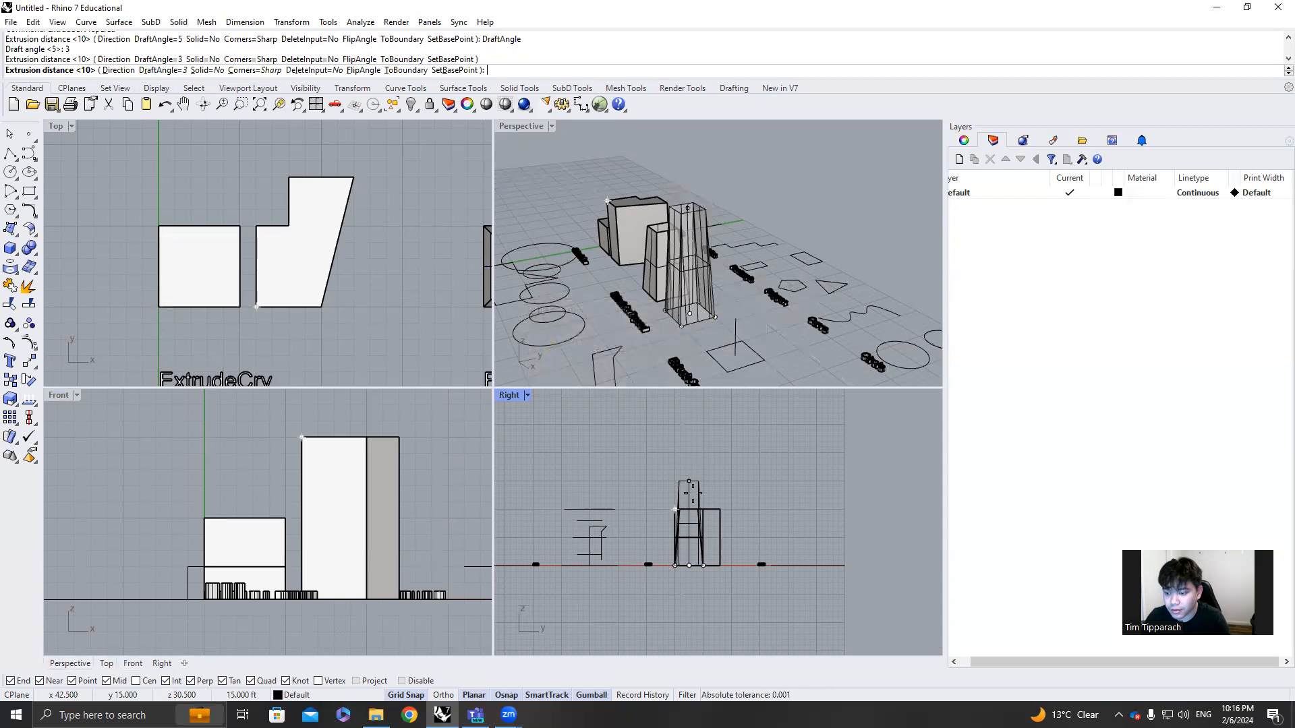
click(690, 510)
Examine the two tapered extrusions and compare their slopes in the Perspective view
right_drag(706, 313, 765, 305)
click(807, 272)
scroll(807, 271, up, 5)
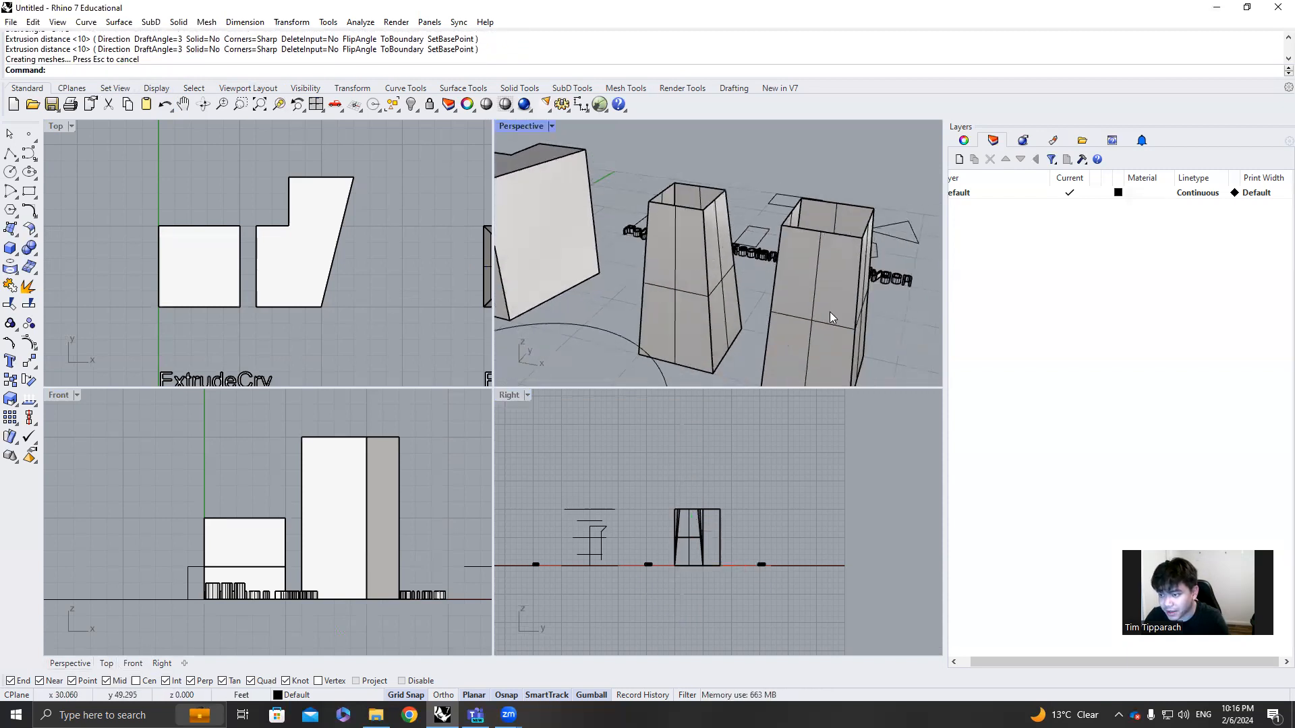
right_drag(702, 268, 734, 272)
scroll(695, 256, down, 6)
mouse_move(755, 315)
right_down()
mouse_move(765, 301)
mouse_move(771, 323)
right_up()
scroll(774, 313, up, 5)
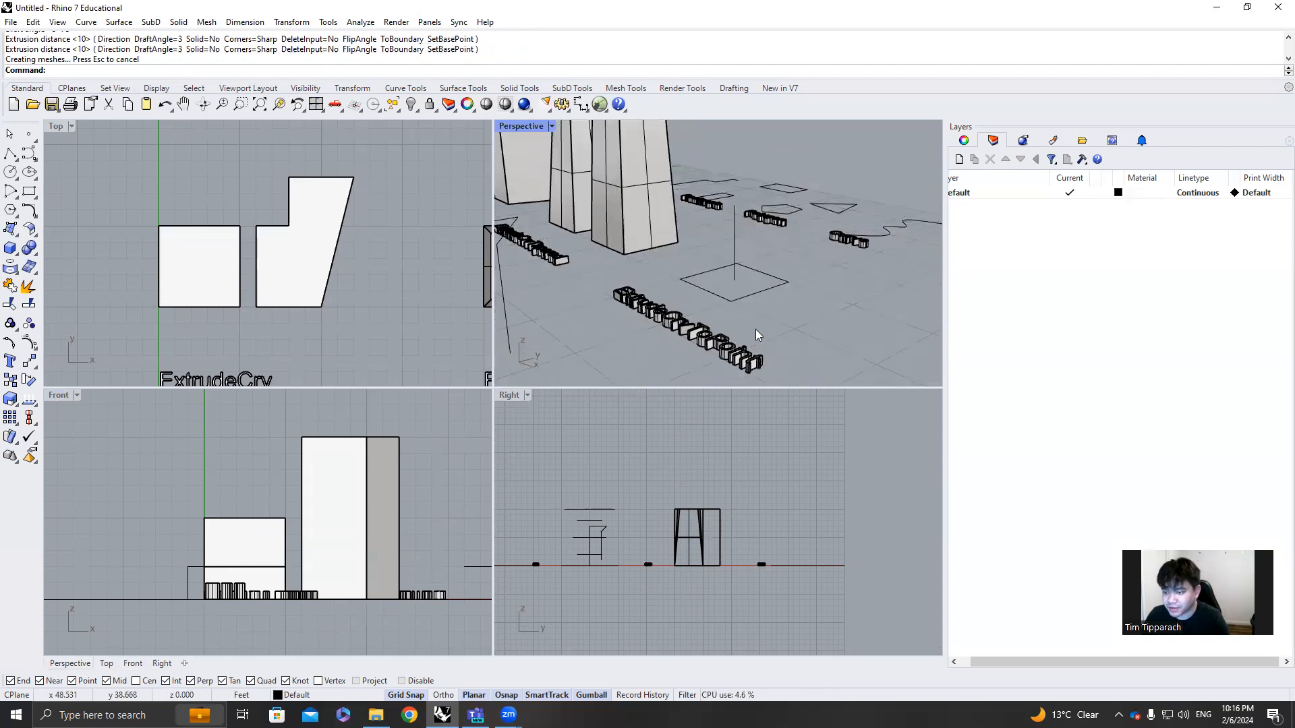
click(741, 299)
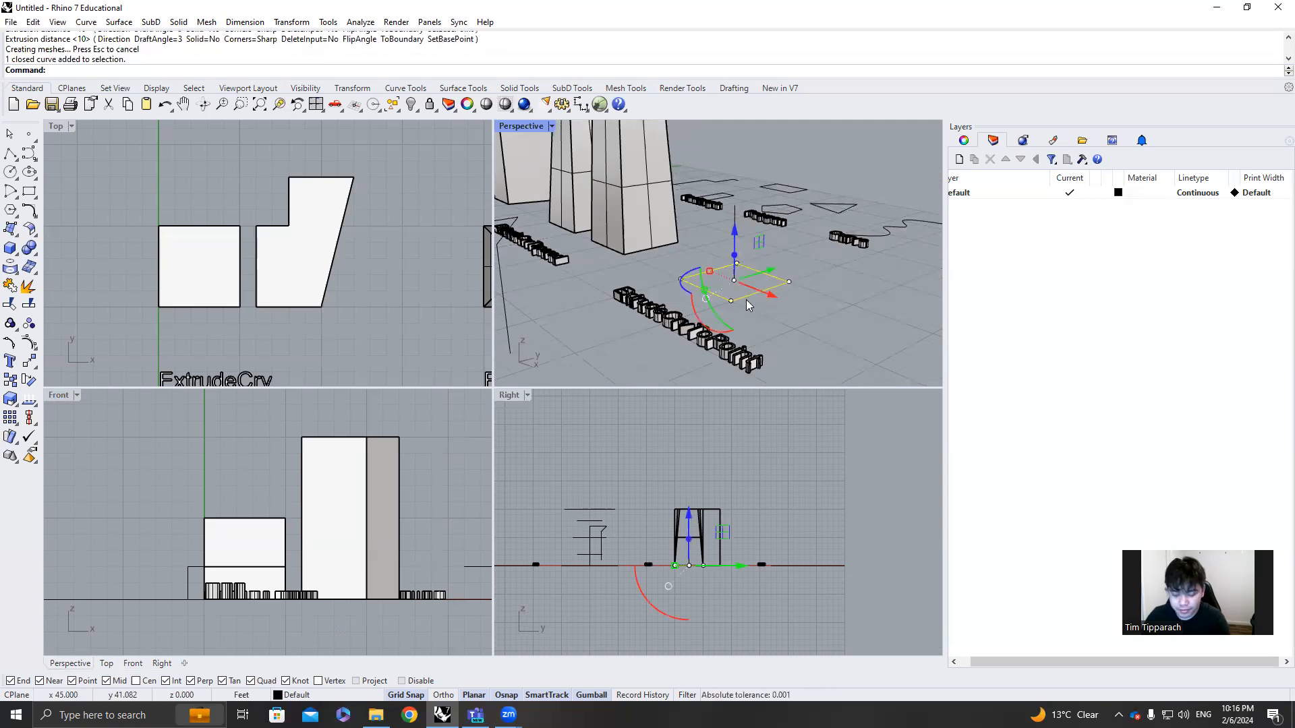
text(Ex)
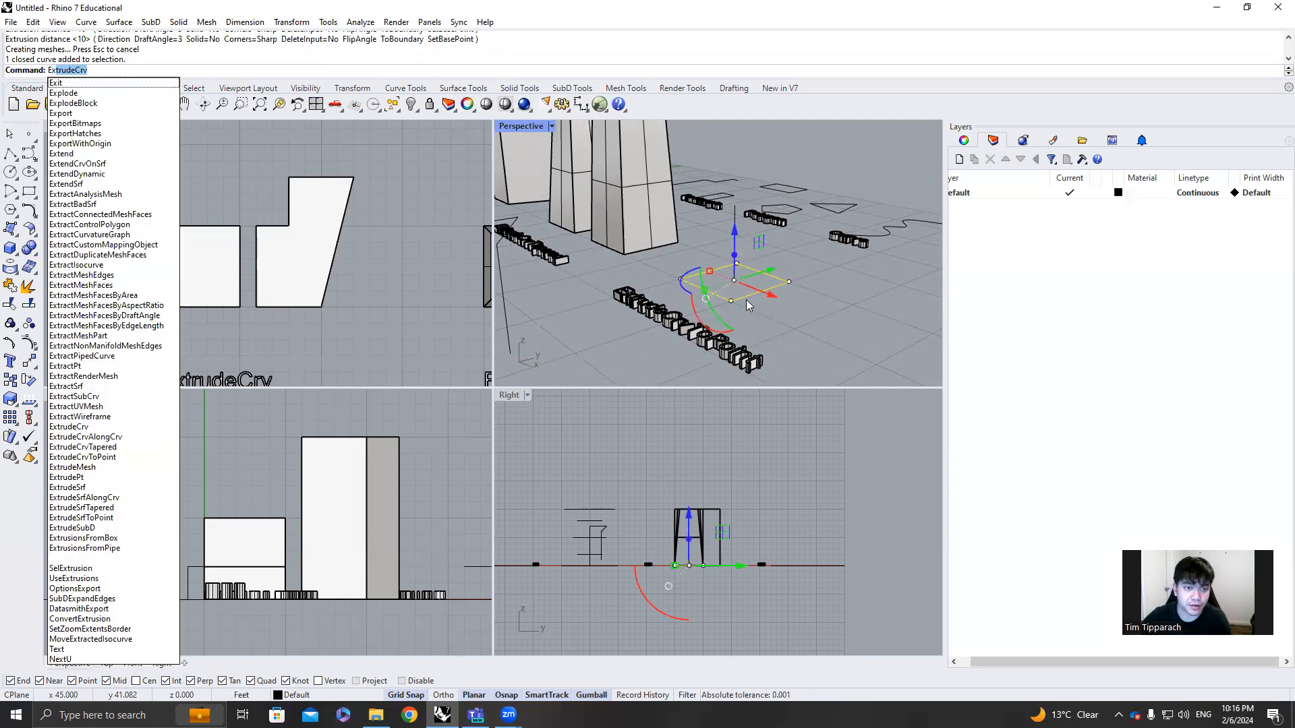
text(trude)
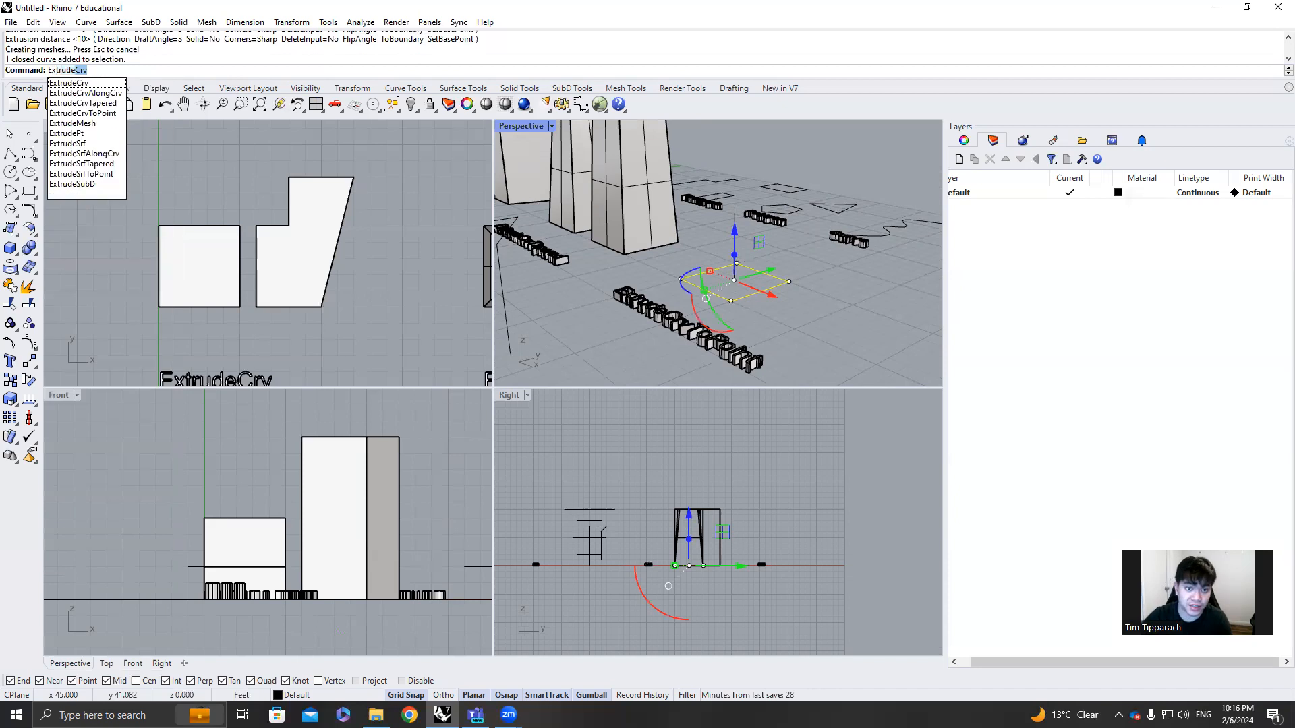
key(Down)
key(Down)
key(Down)
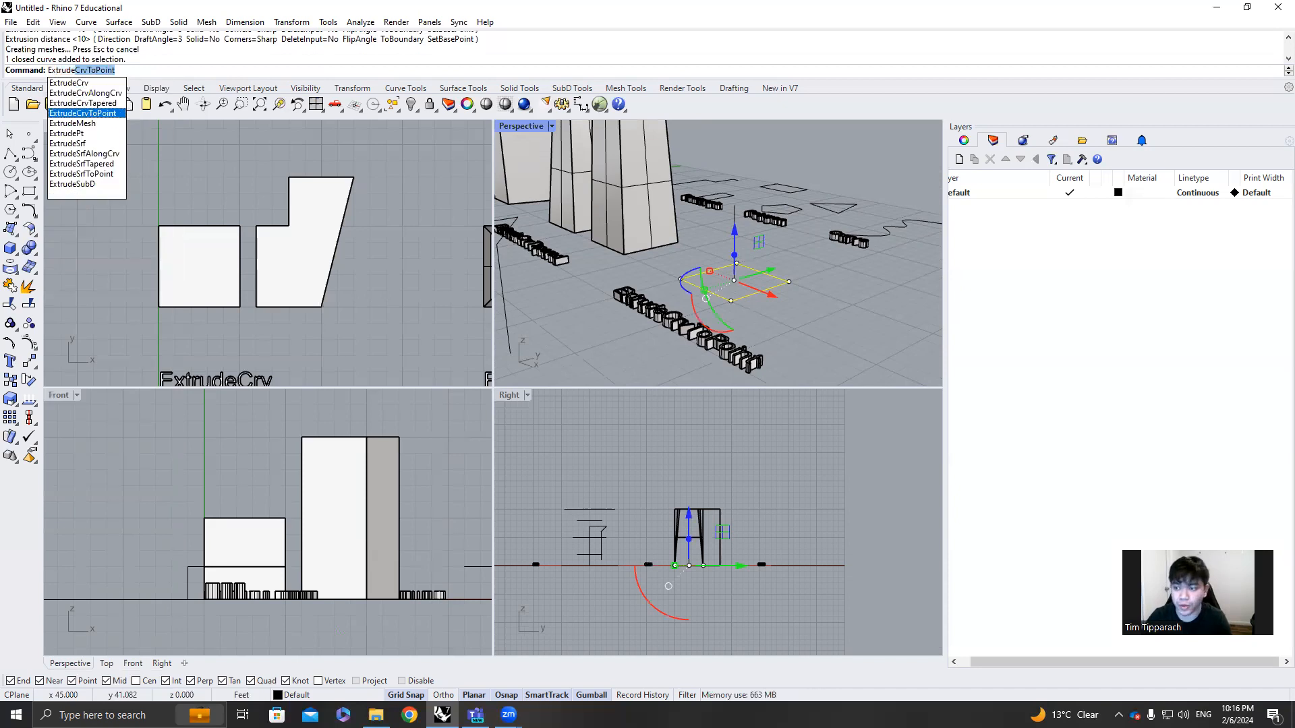
key(Return)
right_drag(789, 259, 788, 305)
key(Escape)
key(Escape)
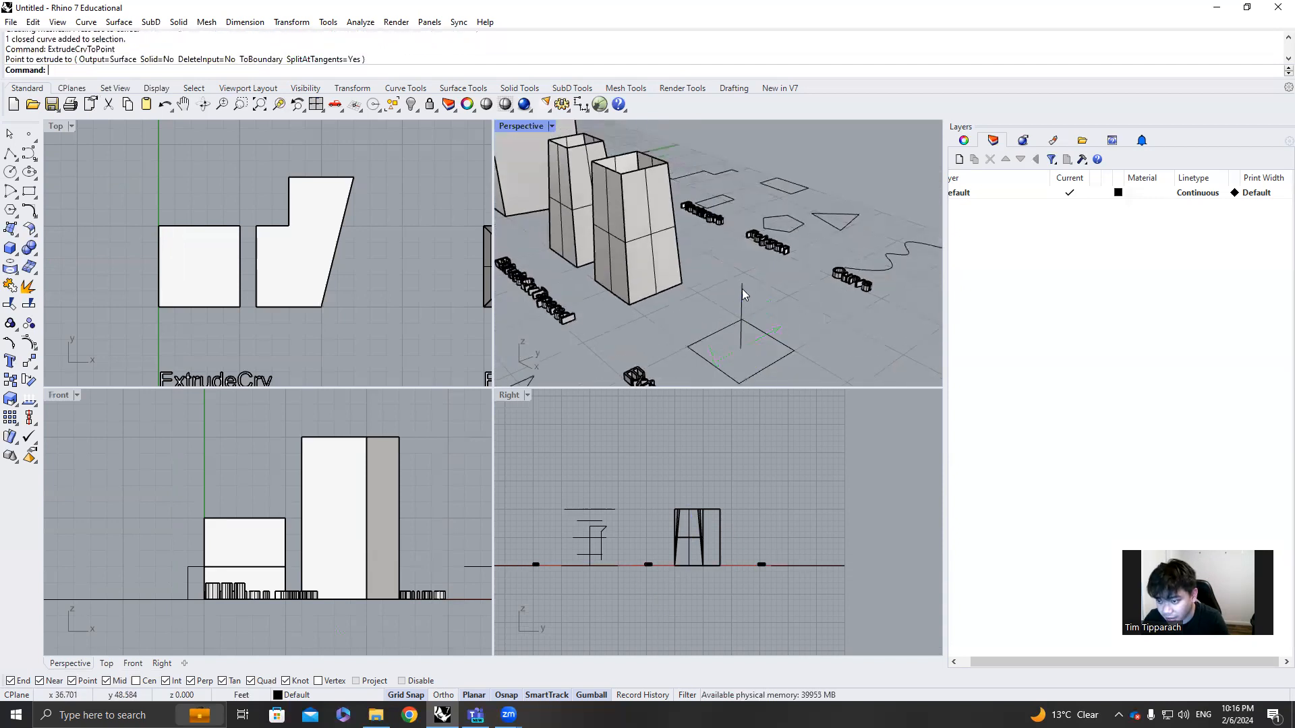
Maximize the Perspective view and examine the vertical line standing in the centre of the ExtrudeCrvToPoint square
scroll(745, 290, up, 2)
click(743, 292)
scroll(726, 257, up, 2)
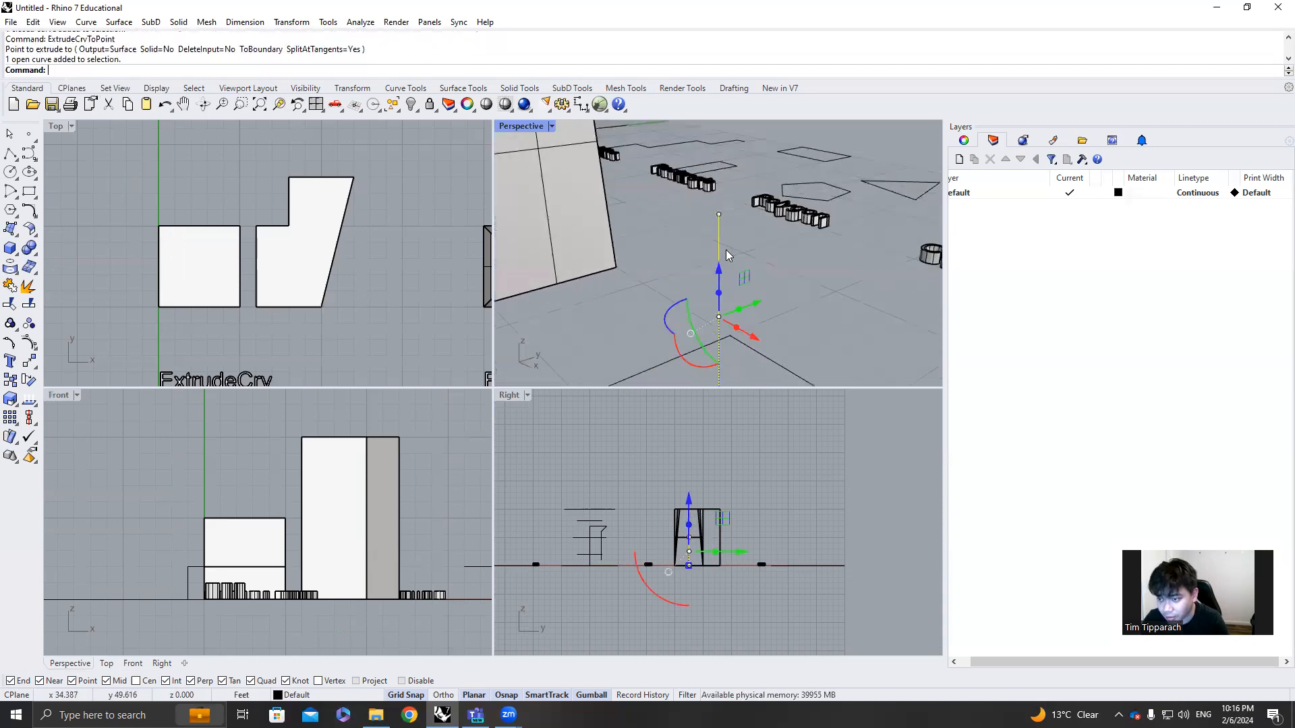
double_click(504, 126)
scroll(564, 246, down, 5)
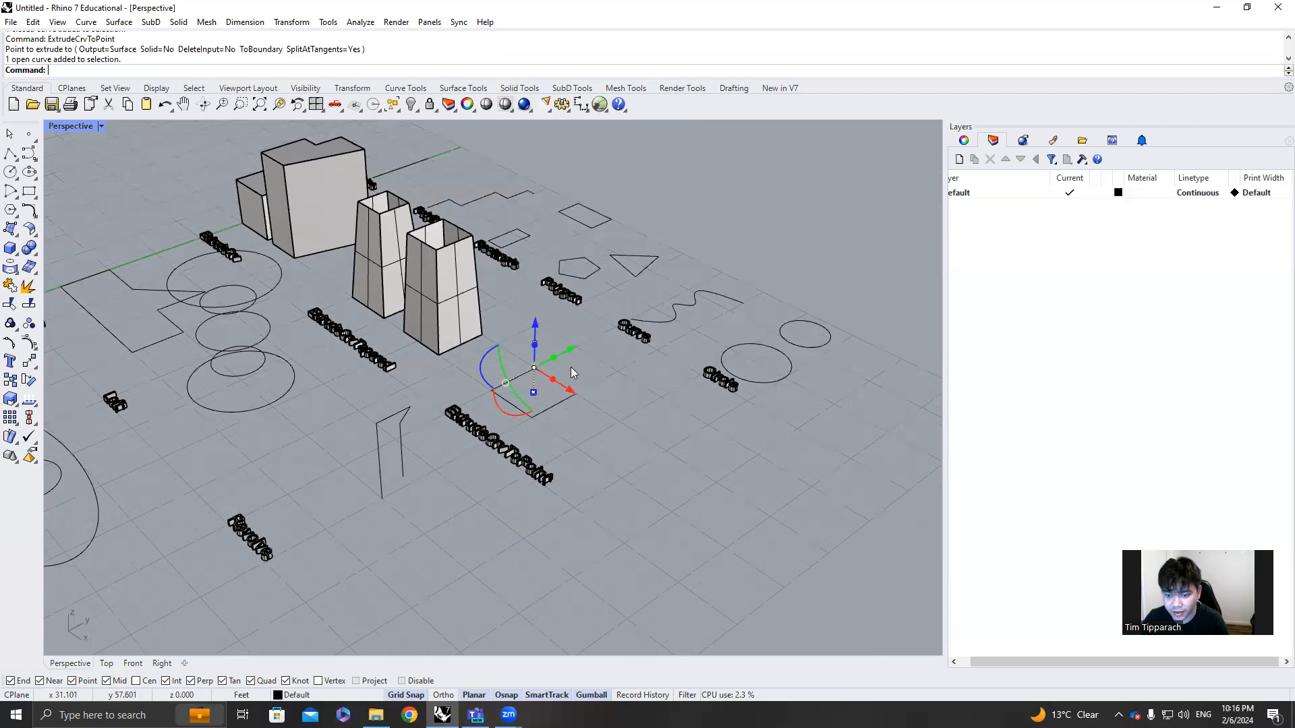
scroll(554, 366, up, 3)
right_drag(435, 545, 433, 544)
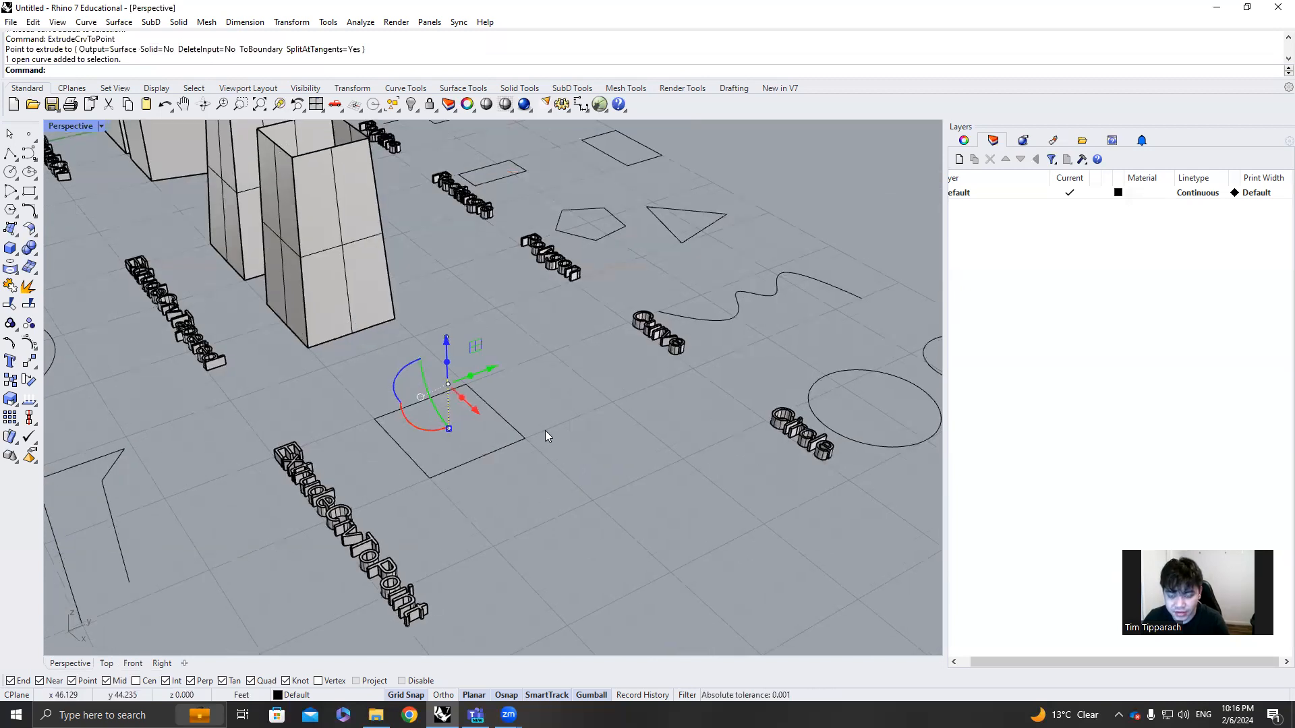
click(504, 419)
text(ExtrudeCrv)
click(458, 348)
click(447, 340)
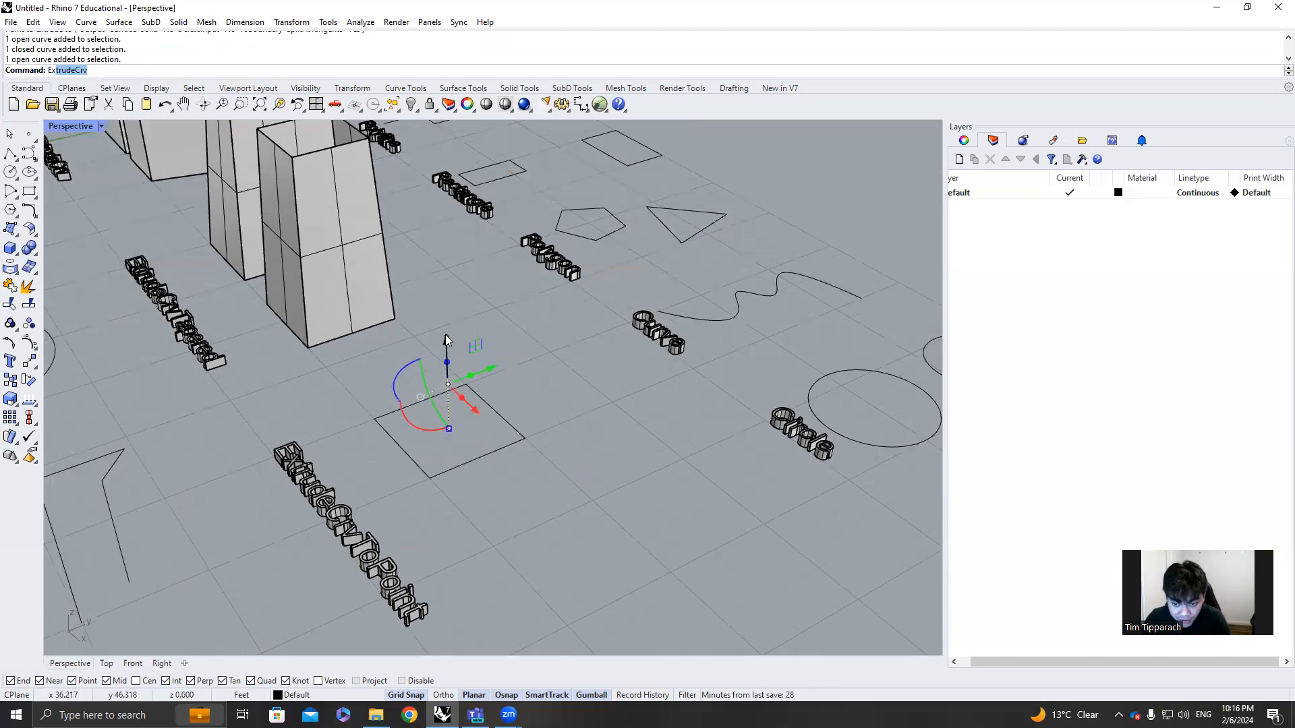
scroll(449, 344, up, 6)
Extrude the square above the ExtrudeCrvToPoint label to the vertical line's upper endpoint with ExtrudeCrvToPoint
click(521, 470)
text(ex)
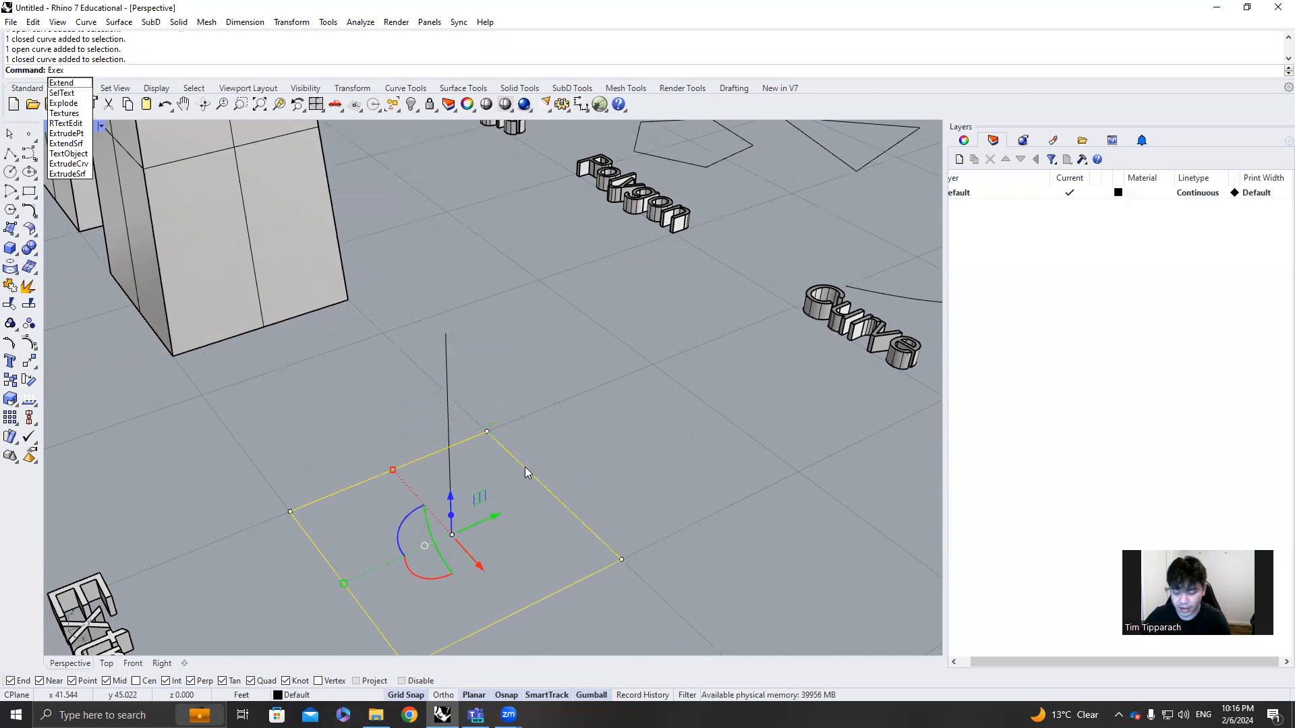
key(BackSpace)
key(BackSpace)
text(tr)
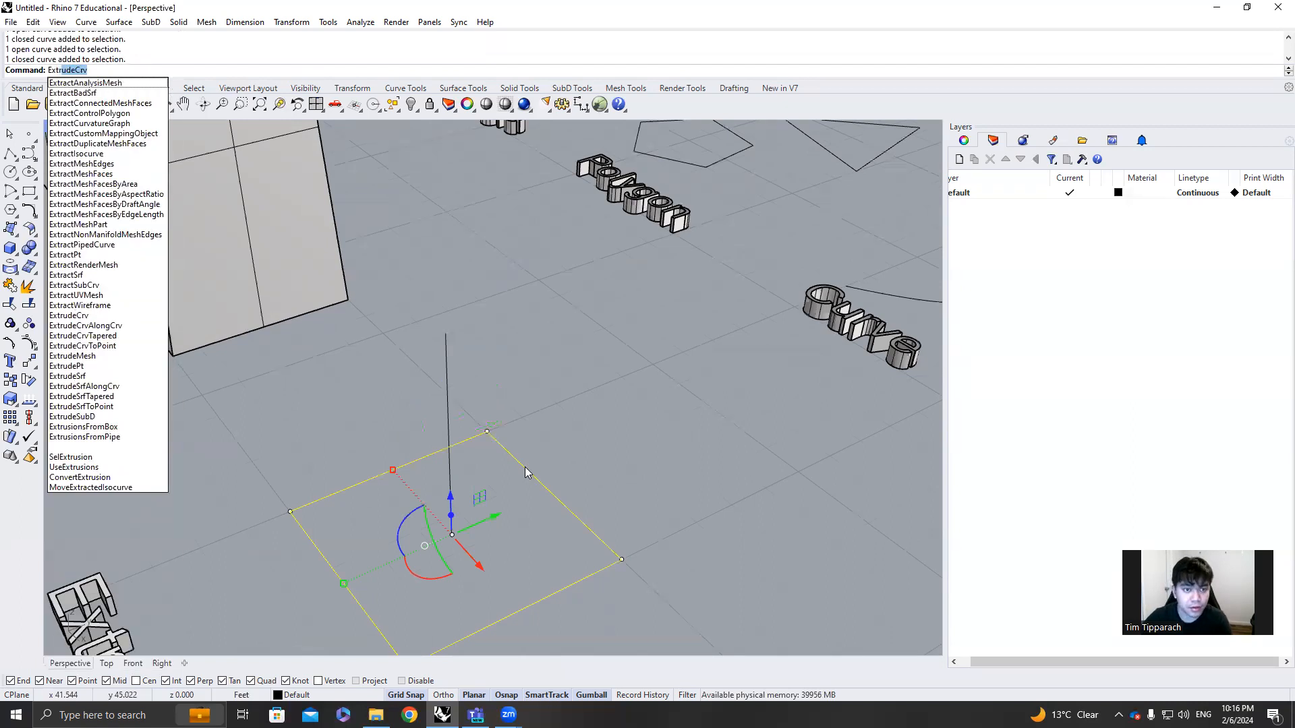
text(ude)
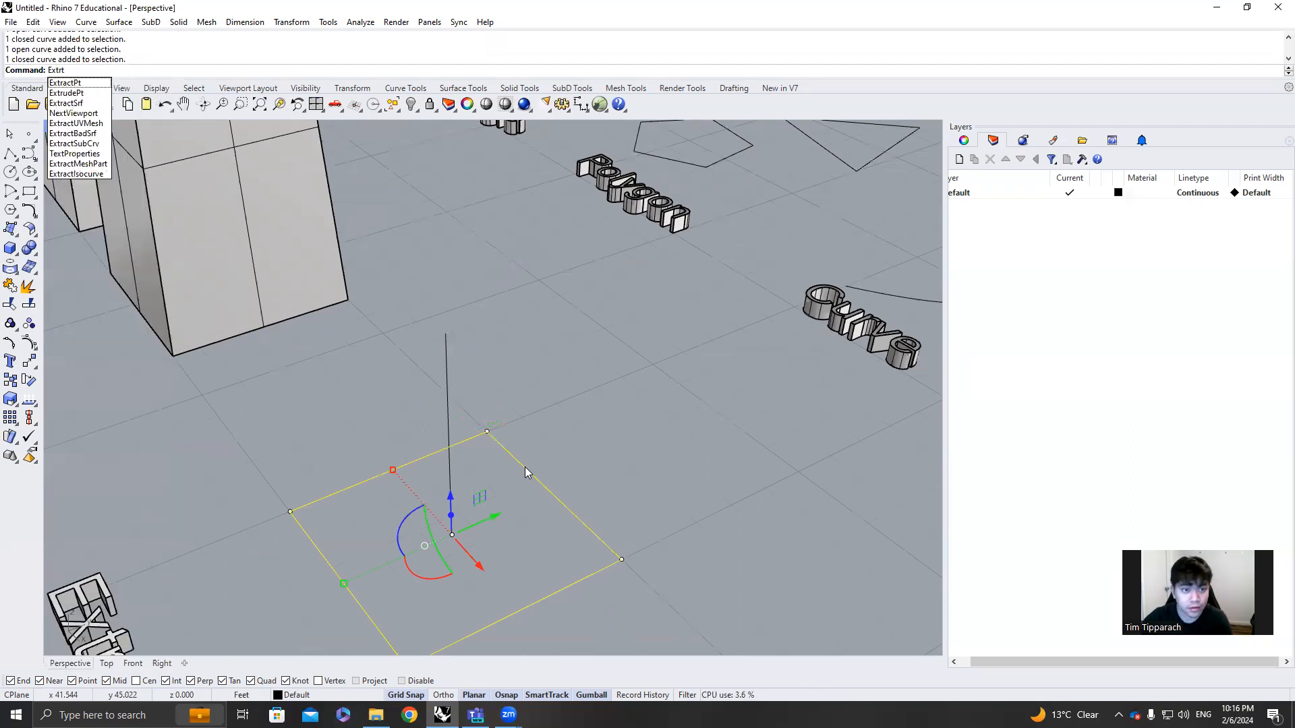
key(Down)
key(Down)
key(Down)
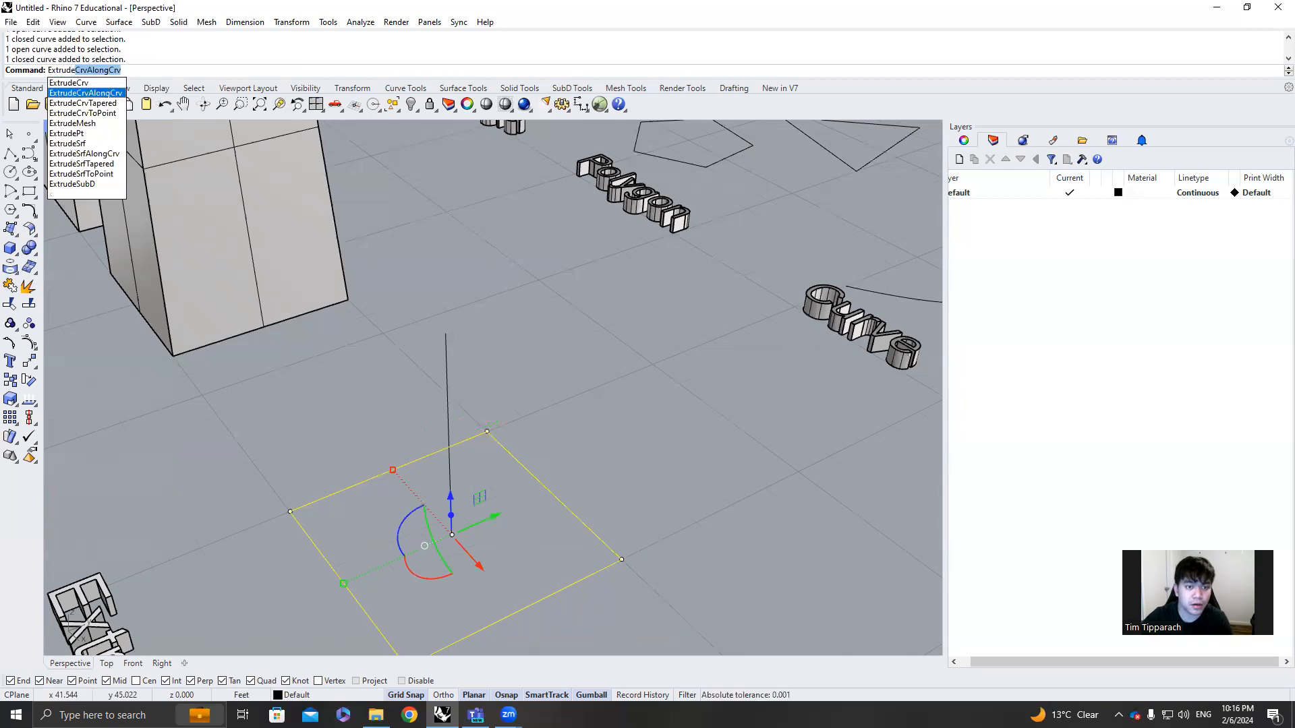
key(Return)
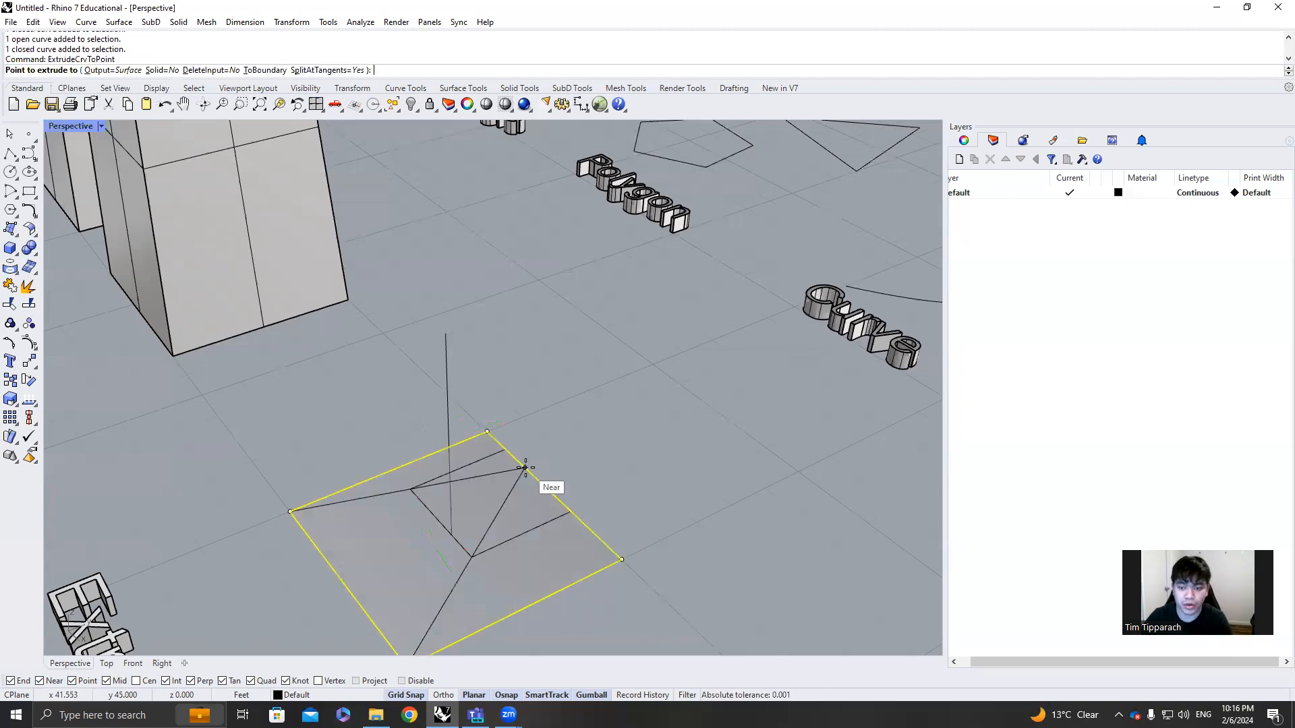
click(446, 342)
right_drag(488, 364, 629, 365)
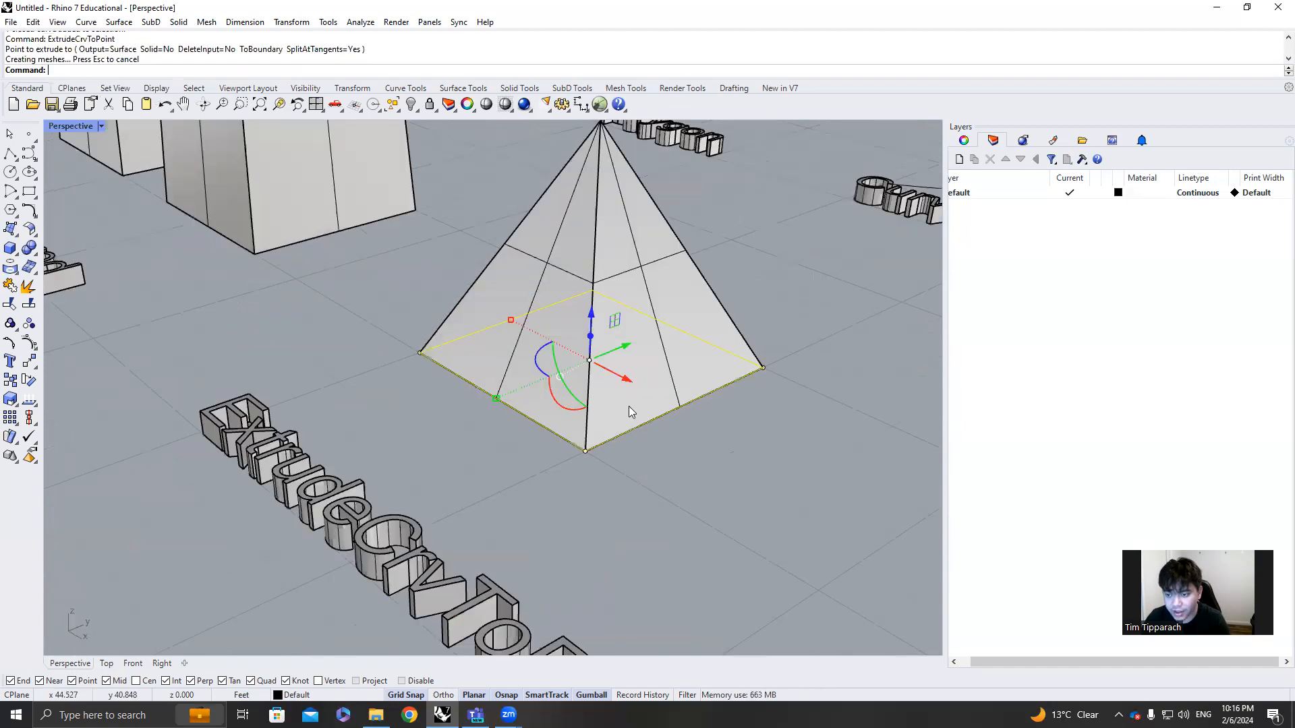
Move the pyramid along X, clear of its base square and the vertical line
key(Escape)
scroll(634, 406, down, 7)
click(634, 403)
click(687, 438)
click(645, 344)
drag(643, 360, 800, 433)
Stretch the vertical line with Scale1D from its base point to a height of 25 ft, using the Right view
click(614, 312)
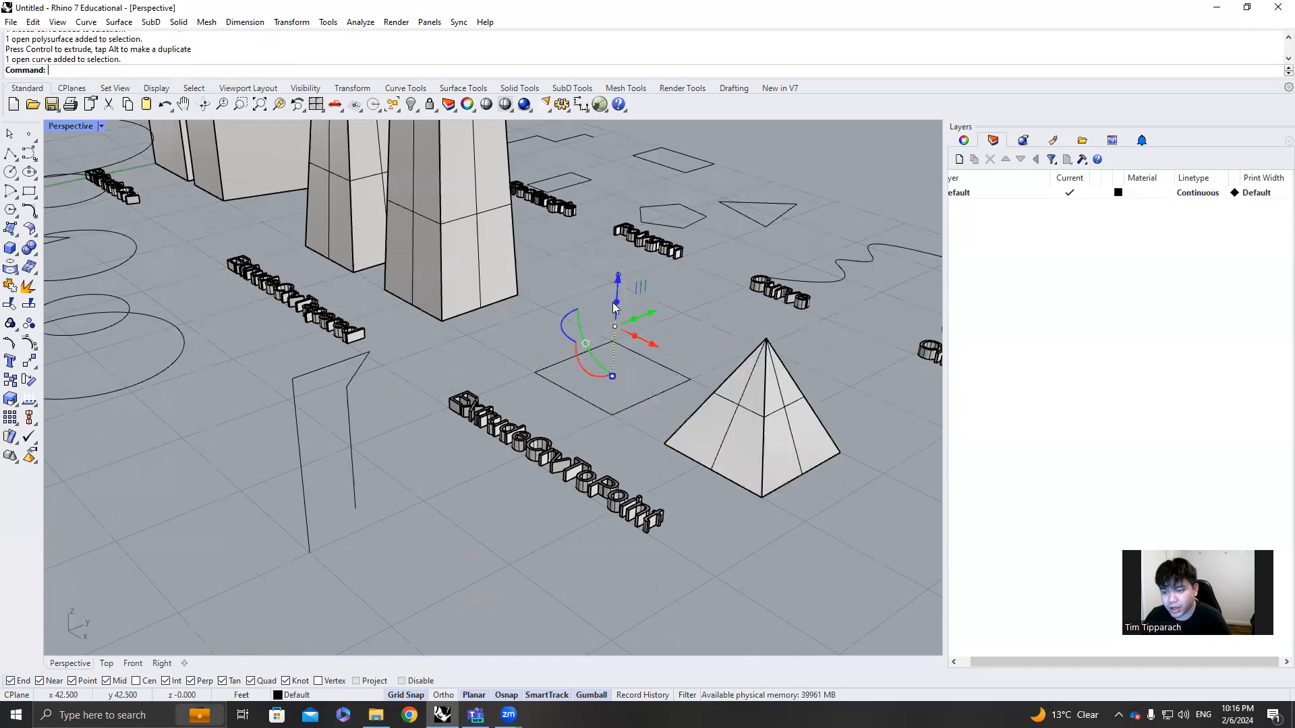
key(Return)
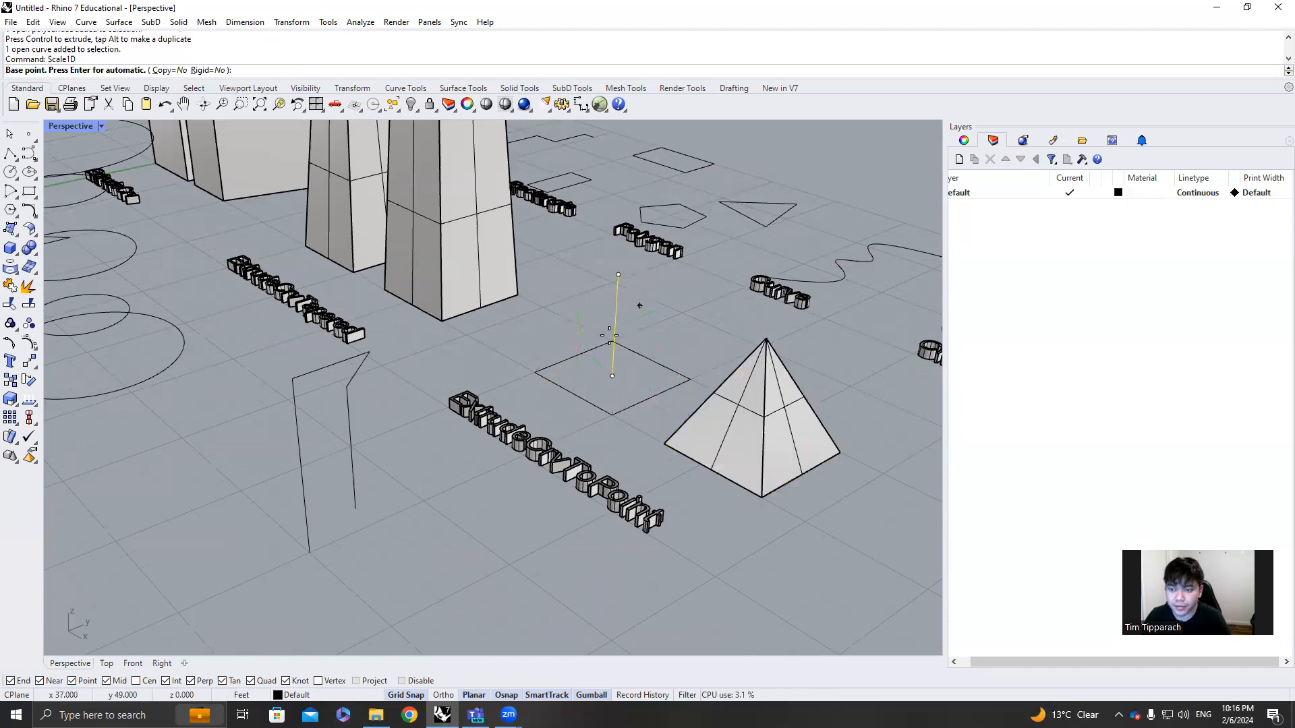
click(612, 375)
click(619, 275)
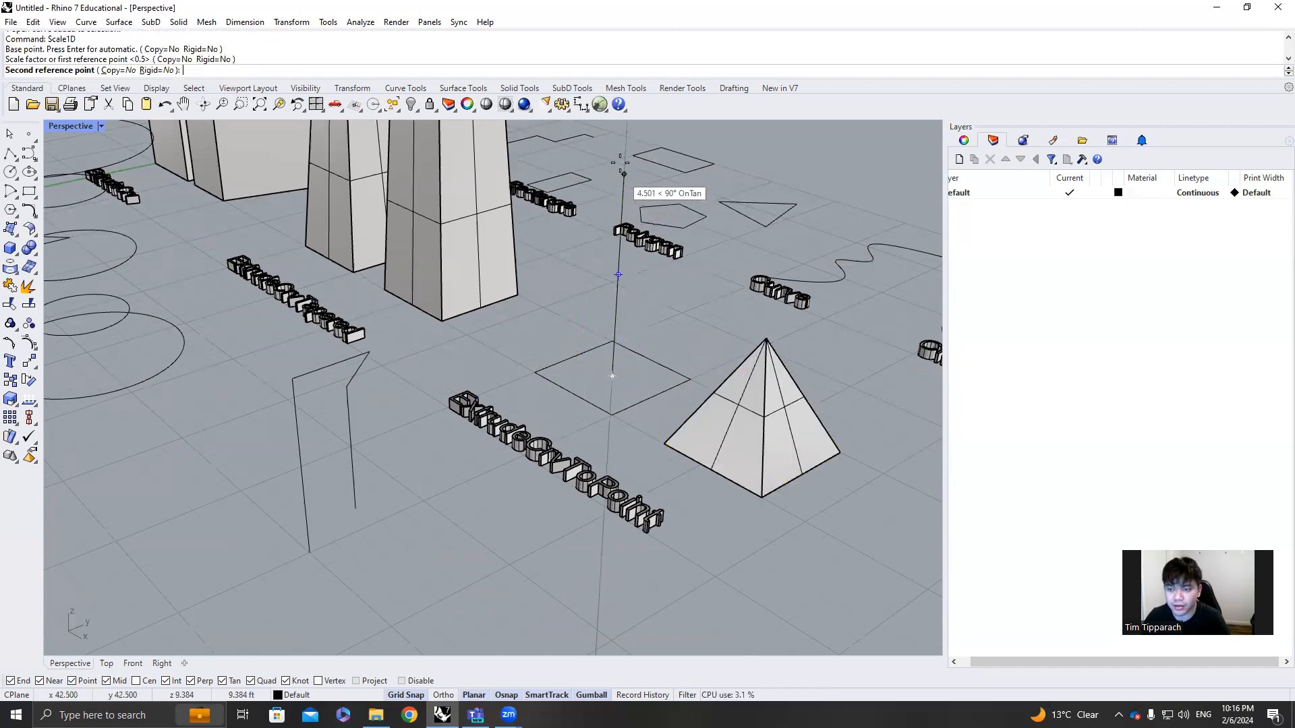
scroll(633, 156, down, 5)
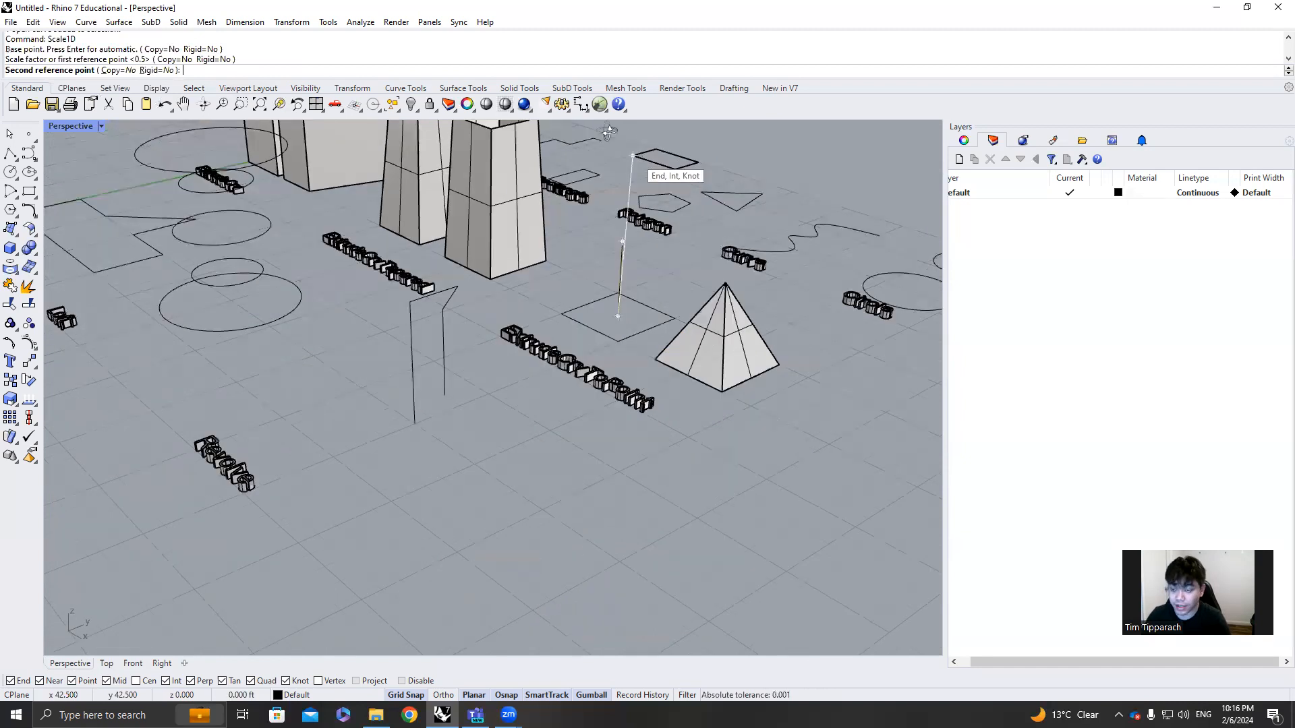
double_click(70, 126)
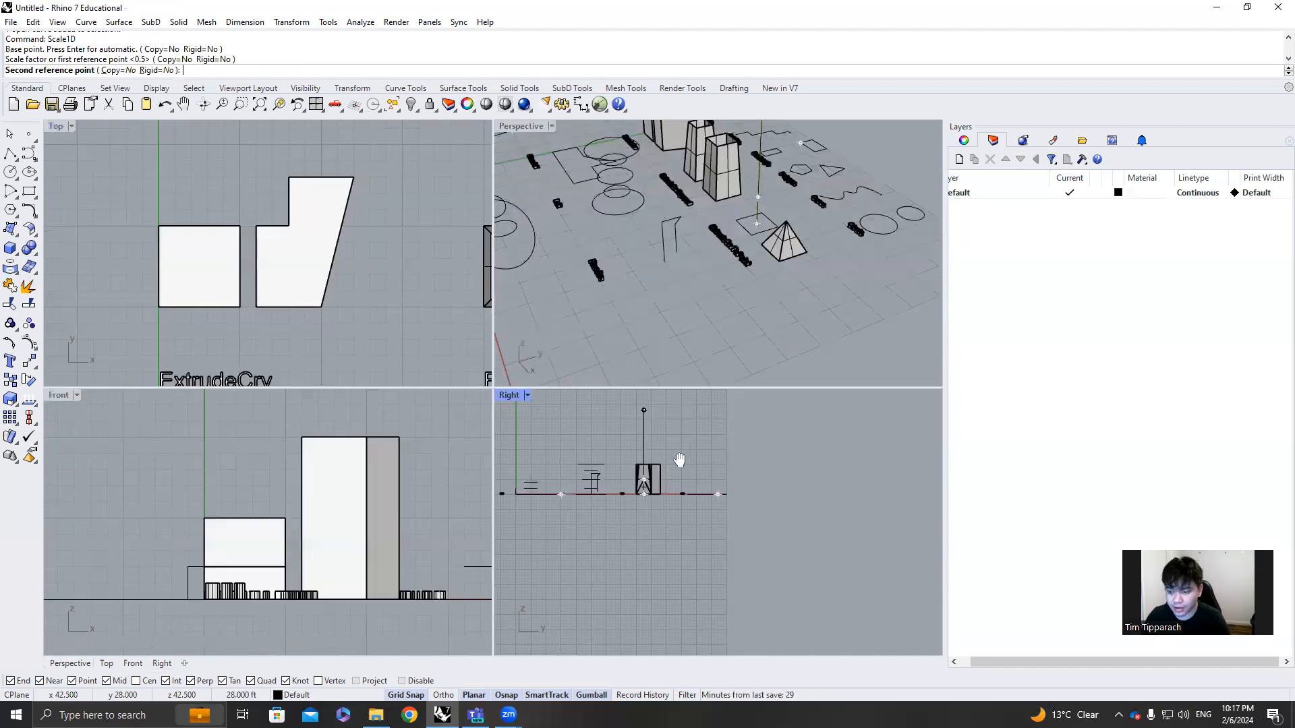
scroll(644, 411, up, 5)
click(641, 449)
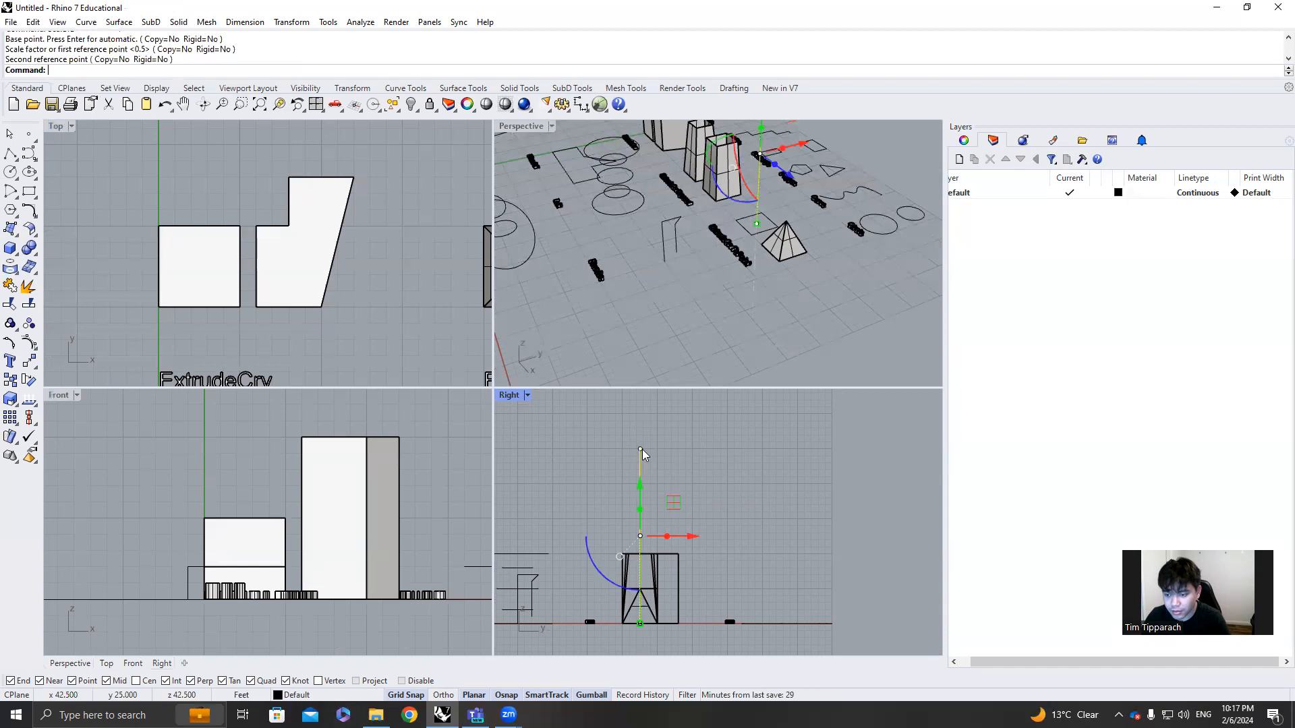
Draw a horizontal polyline segment about 7.5 ft long from the vertical line's upper endpoint in the Right view
click(680, 459)
click(10, 157)
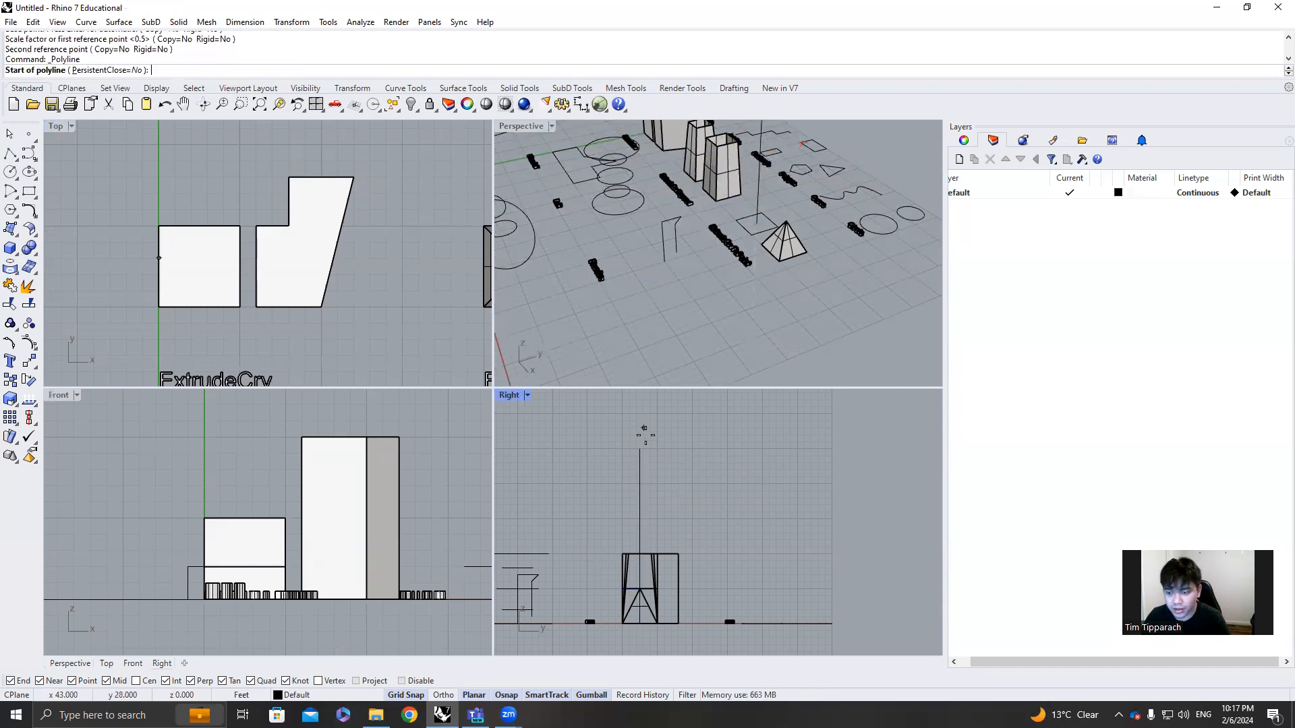
right_drag(751, 267, 739, 321)
right_drag(739, 206, 780, 197)
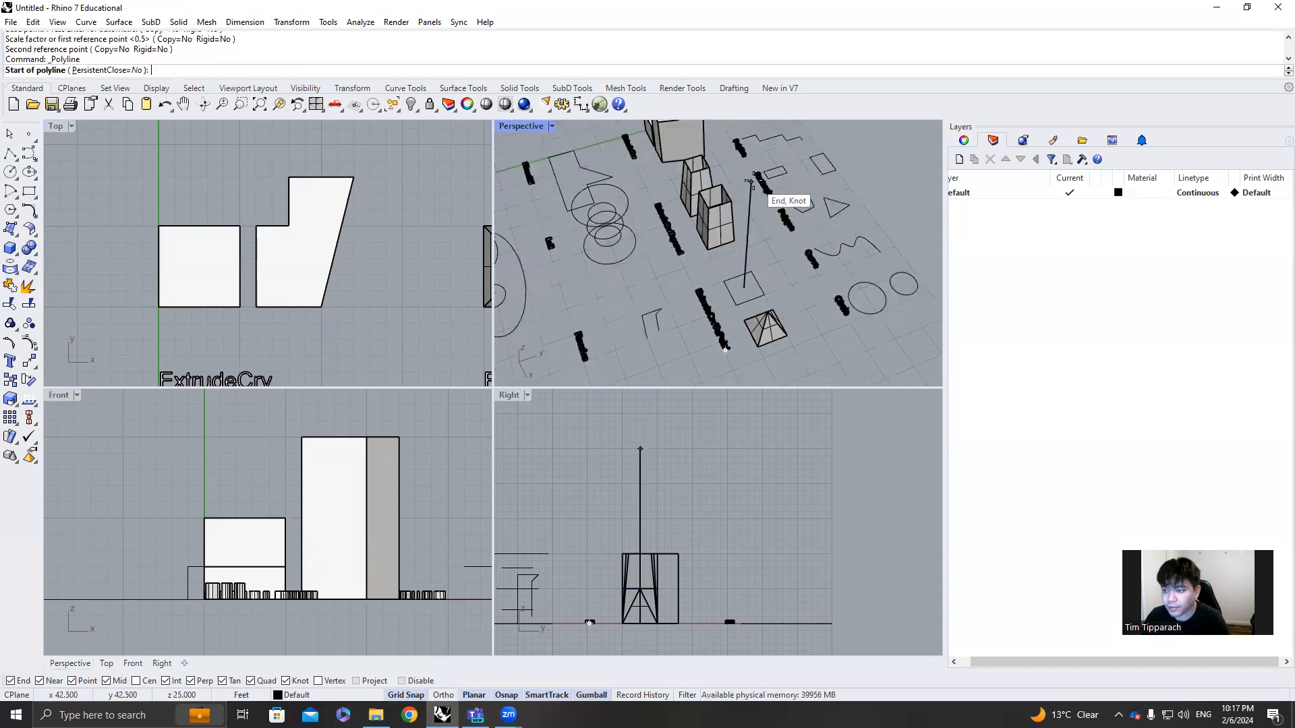
click(641, 450)
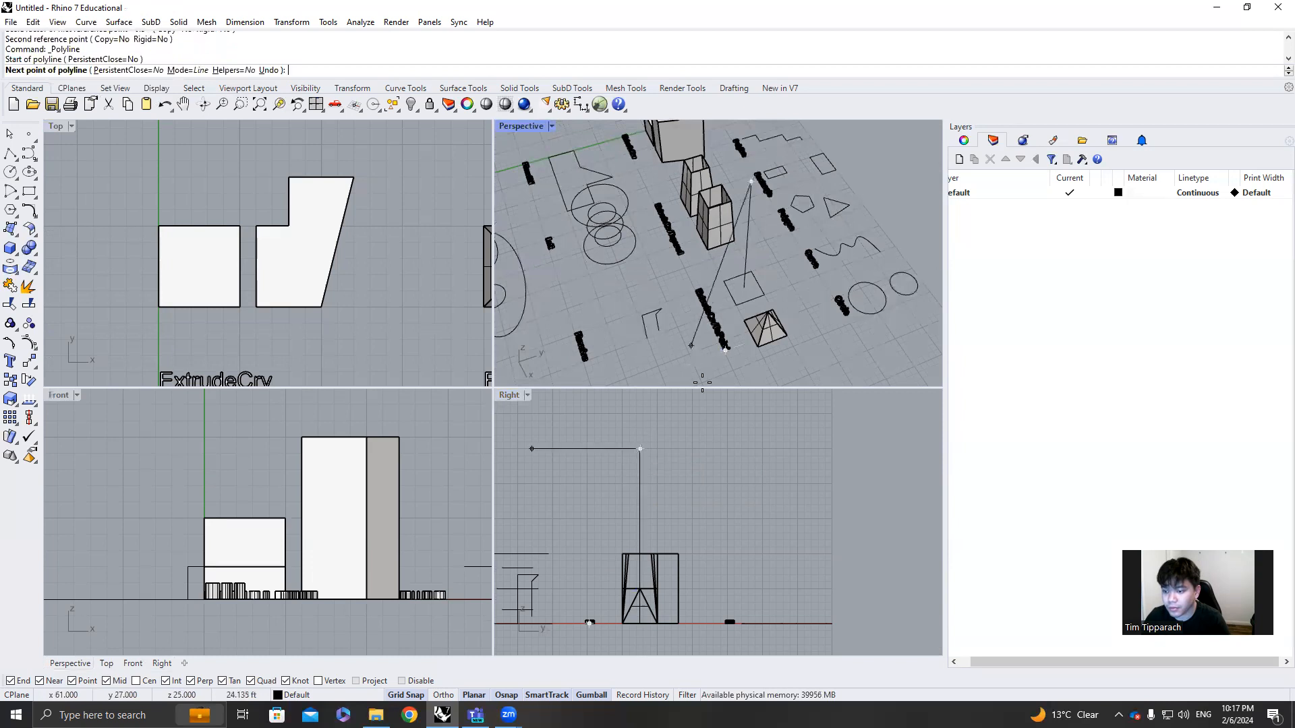
click(691, 449)
key(Return)
Extrude the base square with ExtrudeCrvToPoint to the free end of the horizontal segment, forming a slanted pyramid
right_drag(776, 283, 722, 278)
click(699, 279)
right_drag(719, 215, 720, 241)
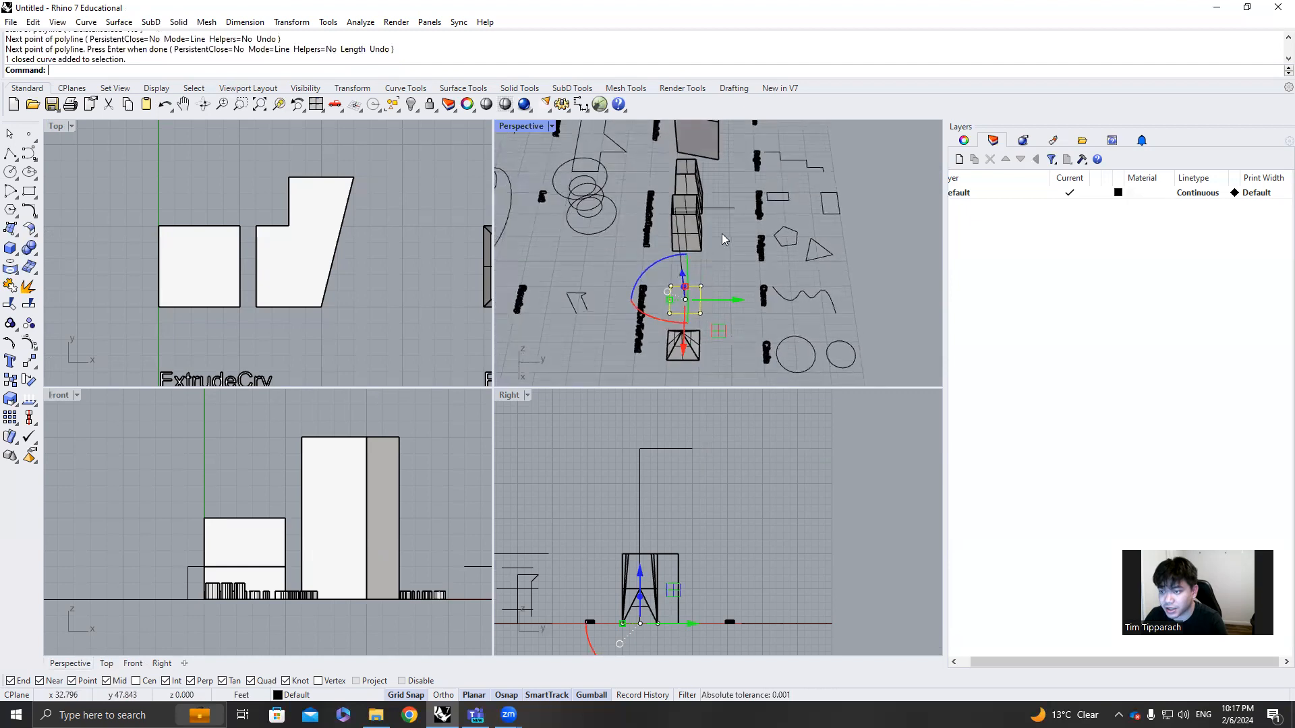
text(ExtrudeCrv)
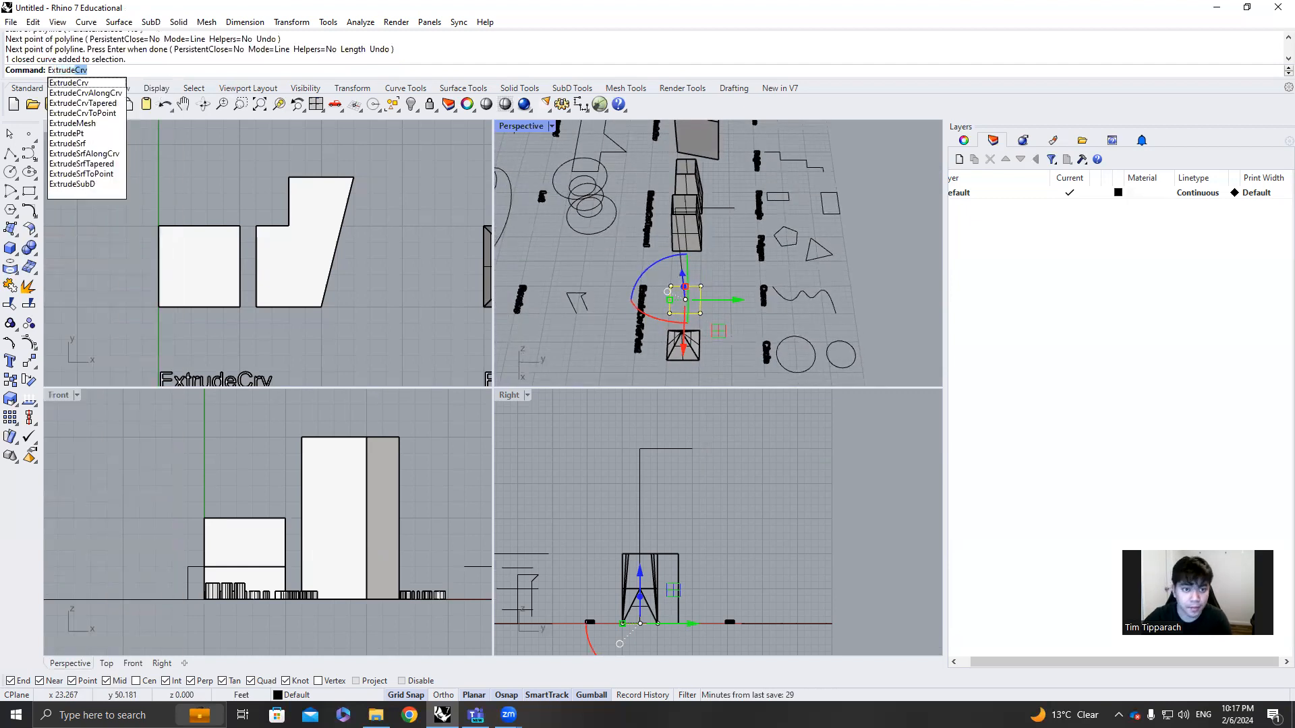
key(Down)
key(Down)
key(Down)
key(Return)
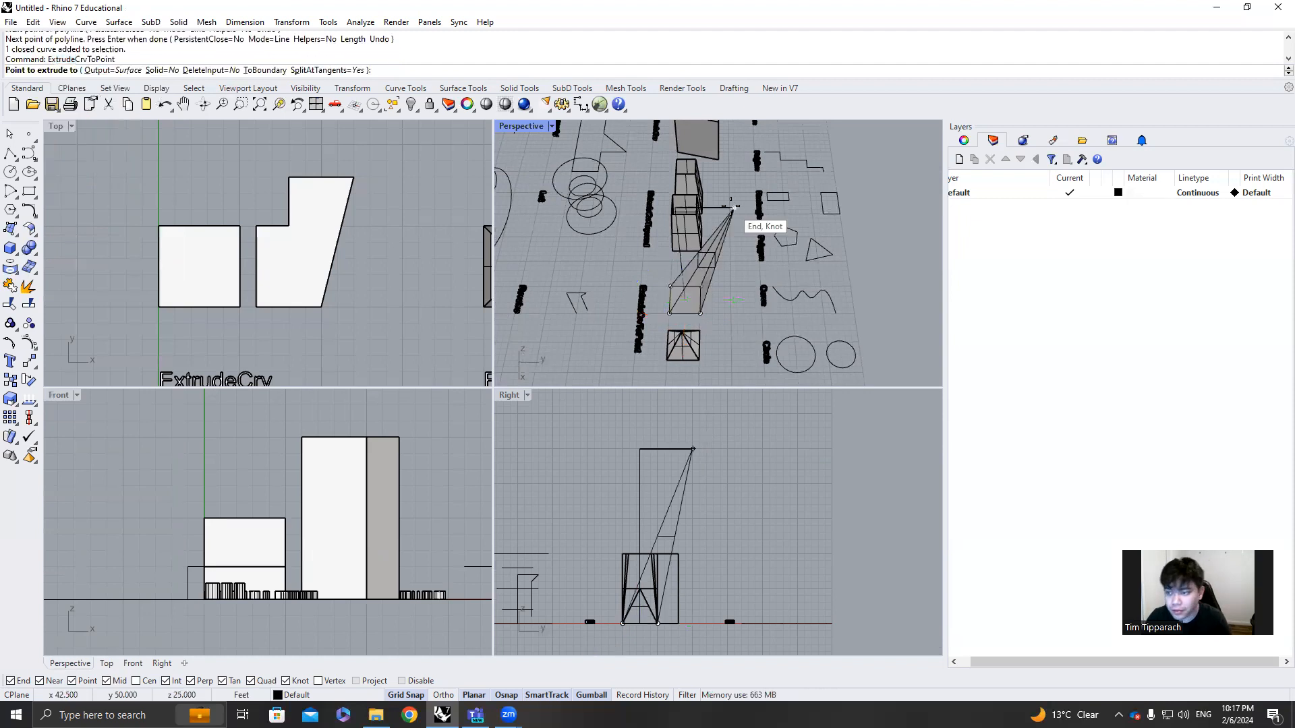
right_drag(735, 208, 752, 185)
click(744, 139)
click(744, 198)
Zoom to the slanted pyramid and examine it from several angles in the Perspective view
scroll(753, 195, down, 7)
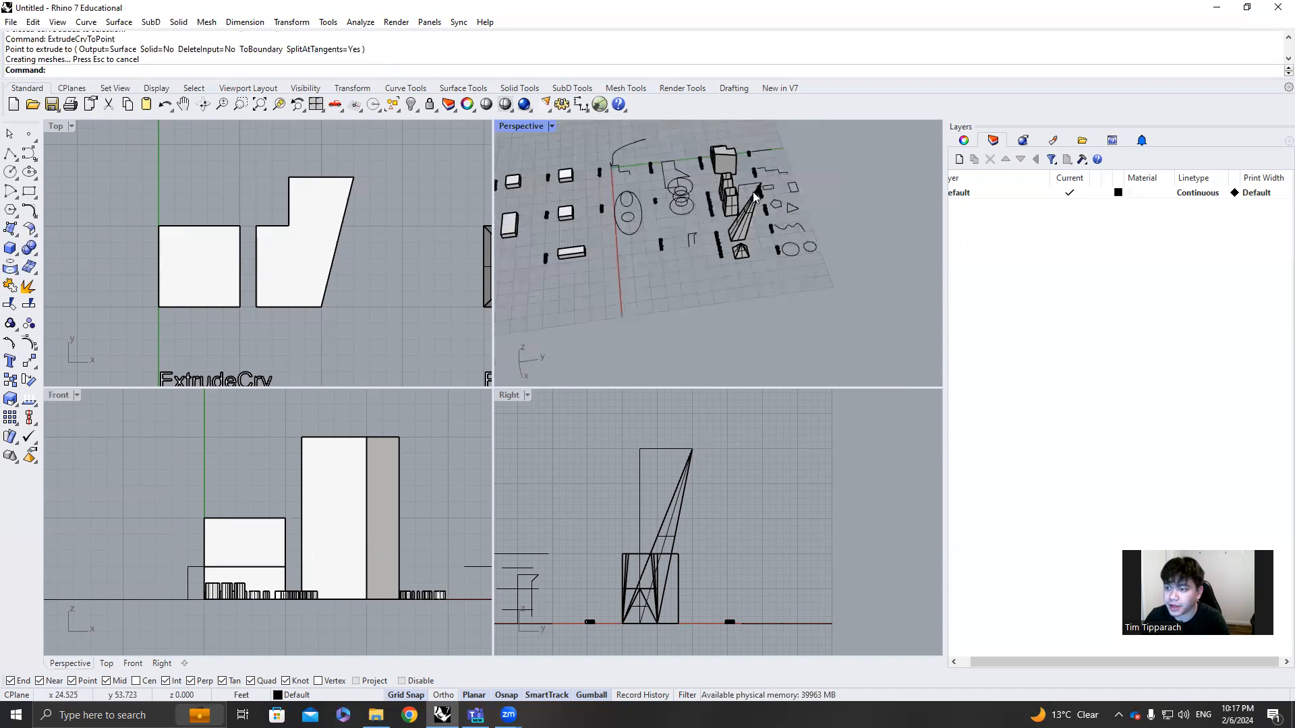
scroll(755, 198, up, 4)
click(747, 223)
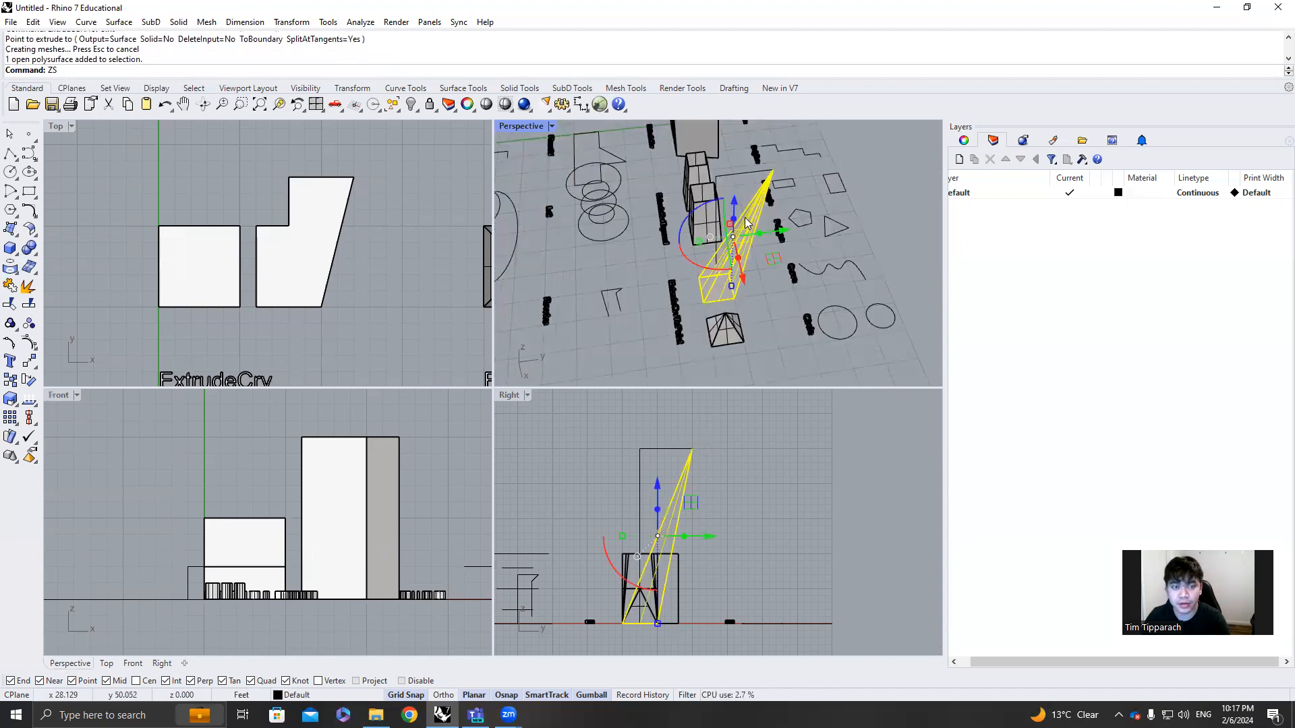
key(Return)
right_drag(745, 222, 746, 173)
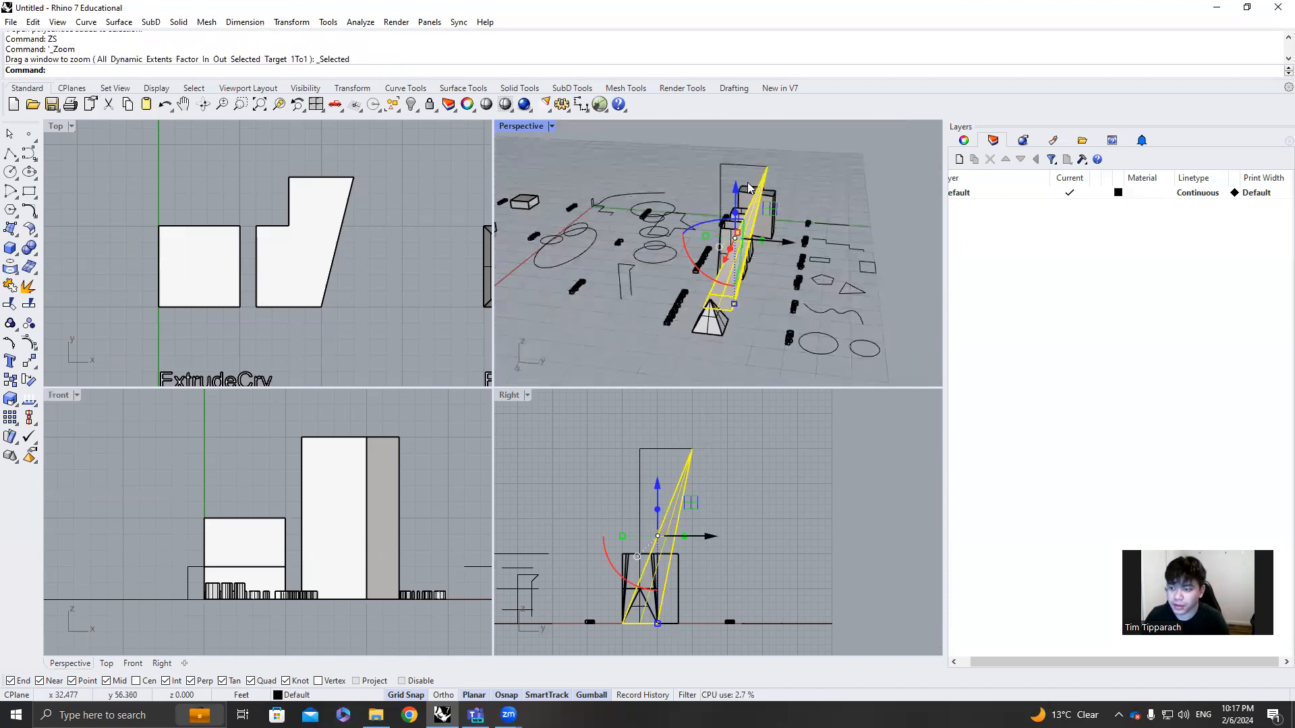
scroll(741, 226, up, 5)
right_drag(694, 363, 795, 215)
right_drag(790, 272, 842, 273)
click(772, 304)
Review the row of extrusions and examine the closed outline above the PlanarSrf label in the maximized Perspective view
scroll(830, 207, down, 5)
scroll(737, 192, down, 6)
scroll(725, 202, up, 7)
right_drag(620, 223, 681, 261)
scroll(681, 260, down, 5)
scroll(645, 278, up, 4)
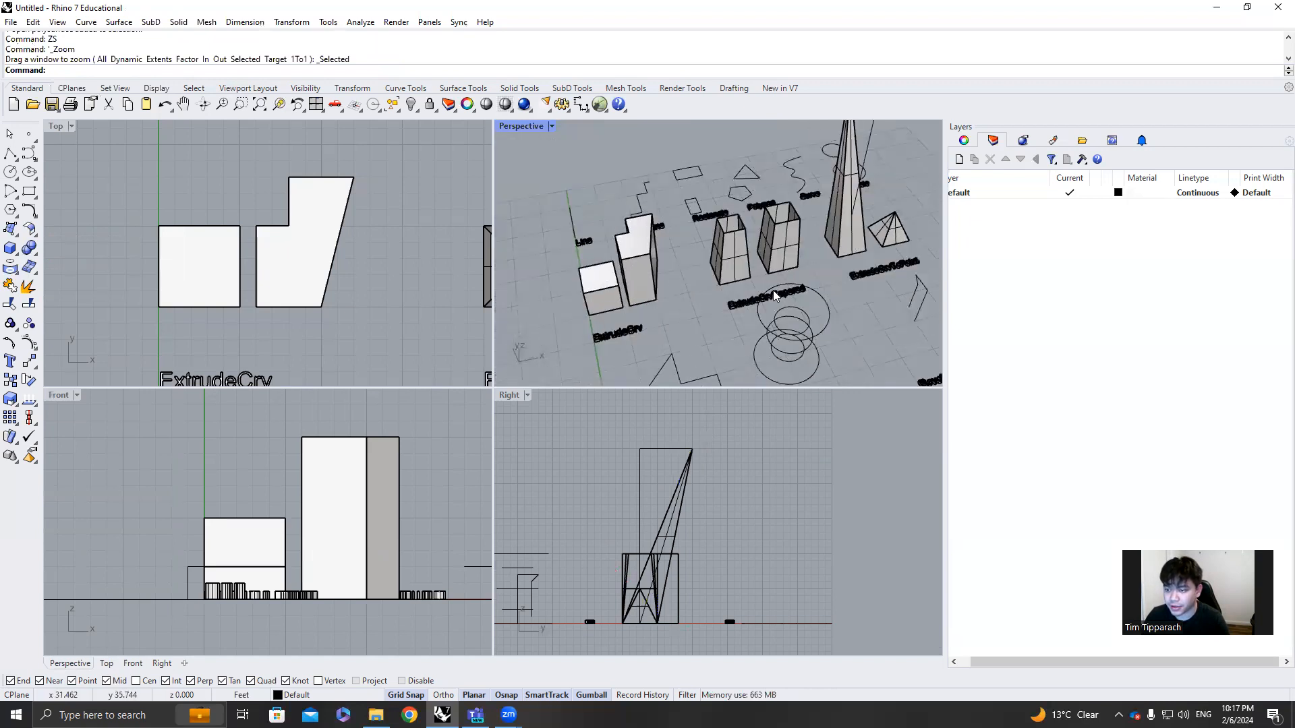
scroll(758, 276, down, 6)
scroll(732, 324, up, 9)
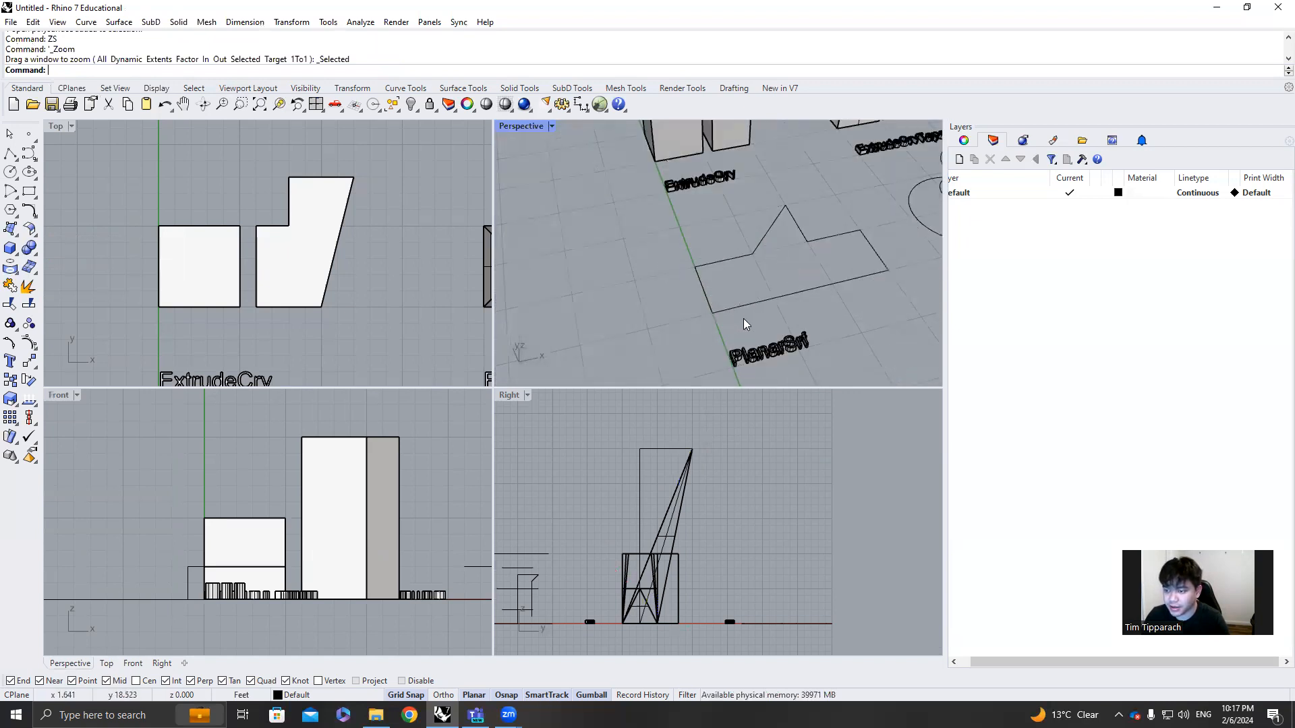
double_click(530, 127)
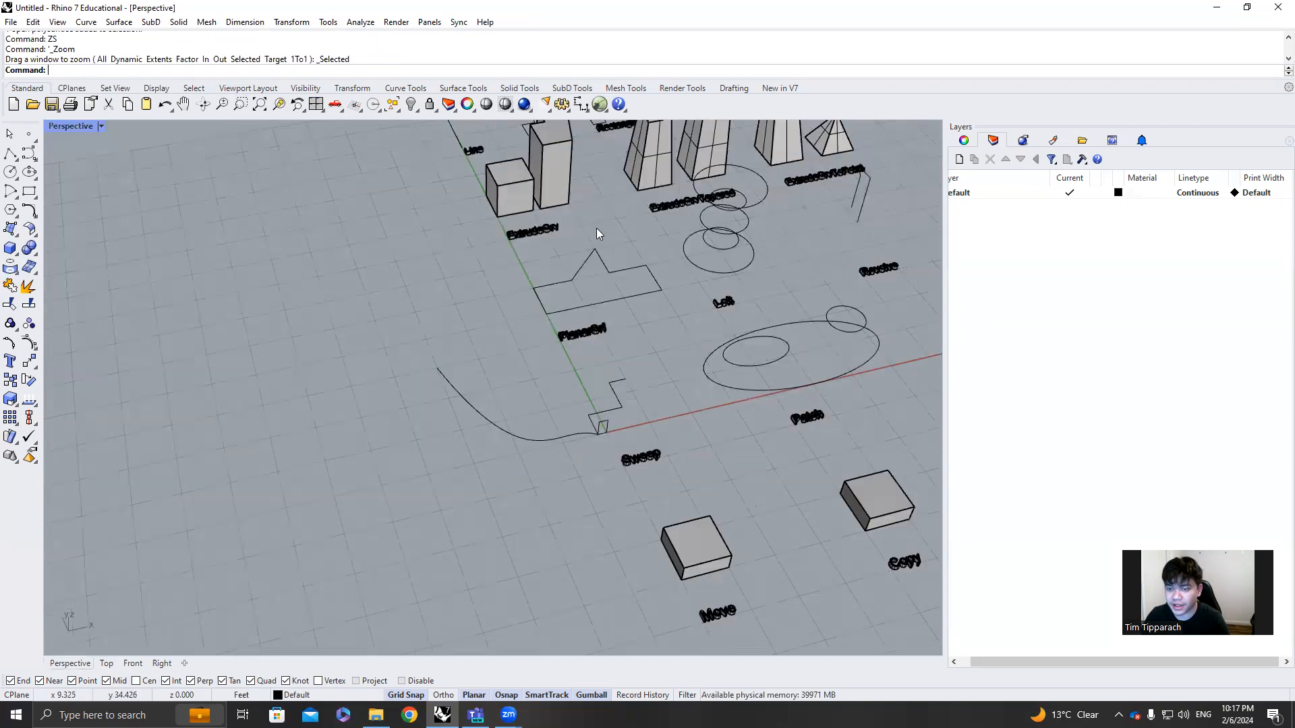
scroll(636, 286, up, 2)
scroll(644, 328, up, 3)
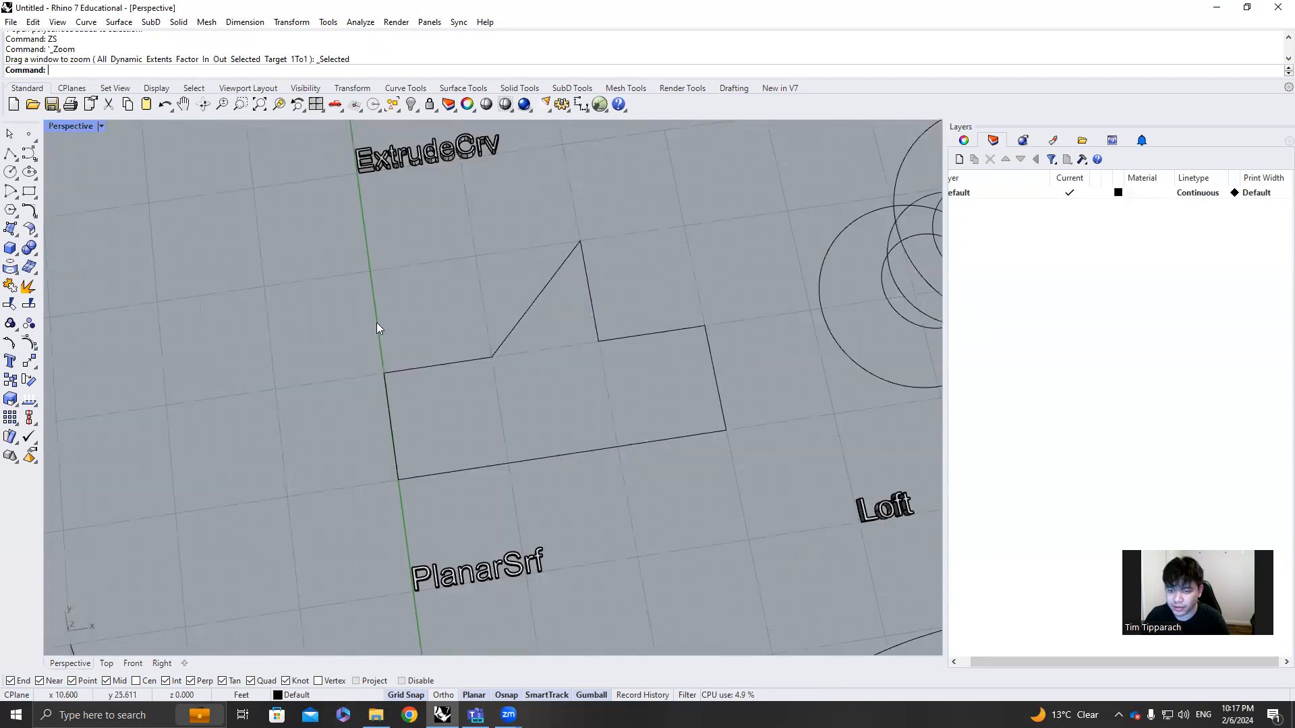
scroll(660, 395, down, 5)
scroll(671, 359, up, 3)
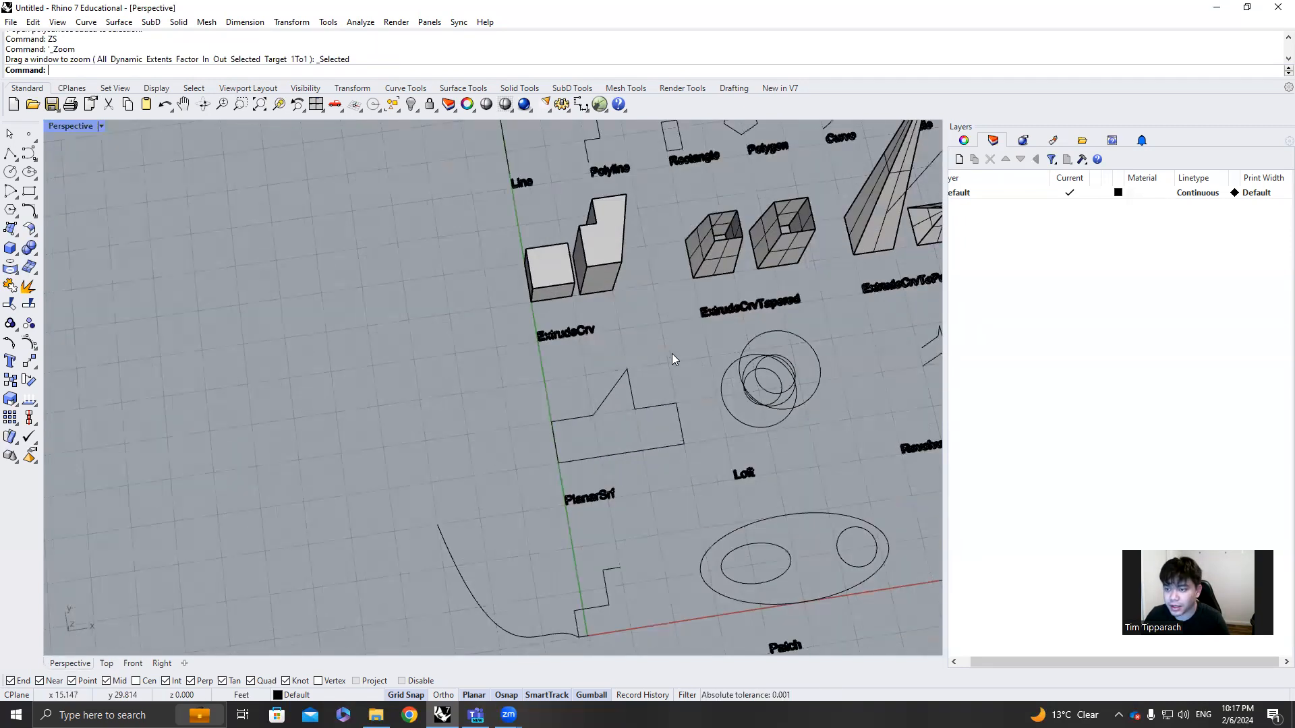
Create a planar surface from the closed outline above the PlanarSrf label with PlanarSrf
scroll(675, 349, down, 1)
scroll(671, 369, up, 4)
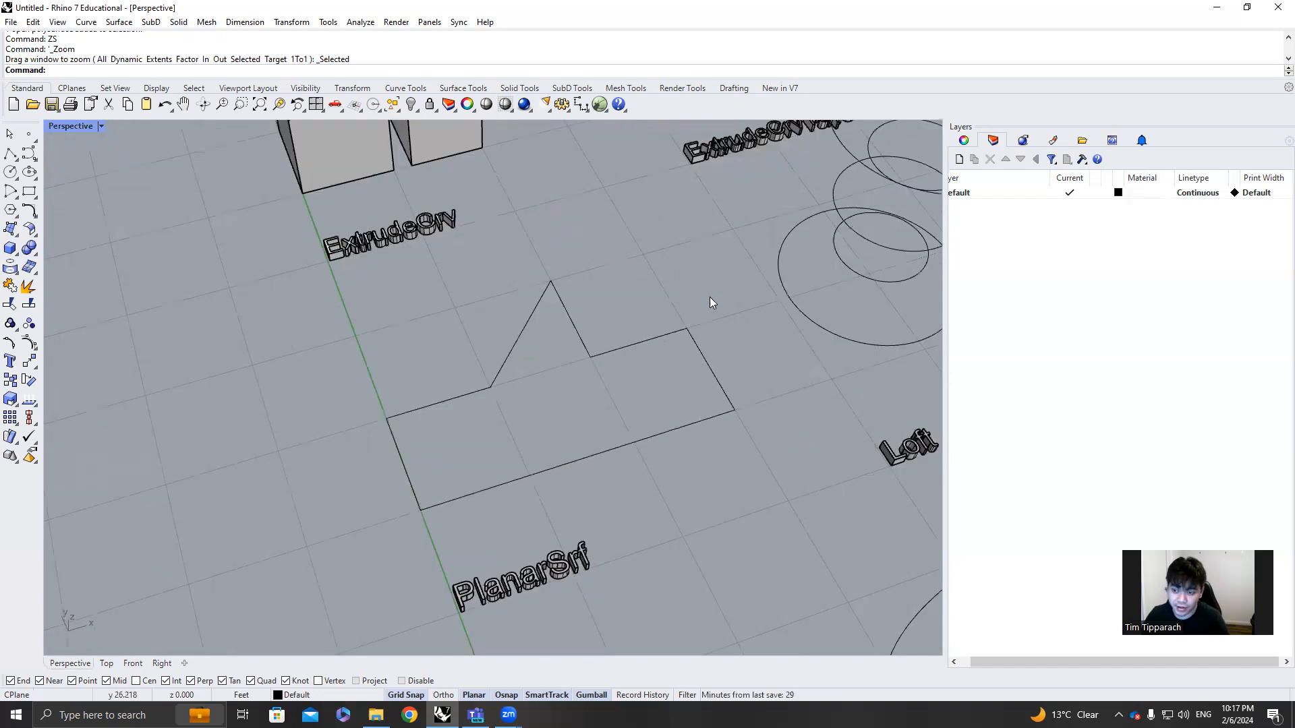
drag(722, 312, 489, 497)
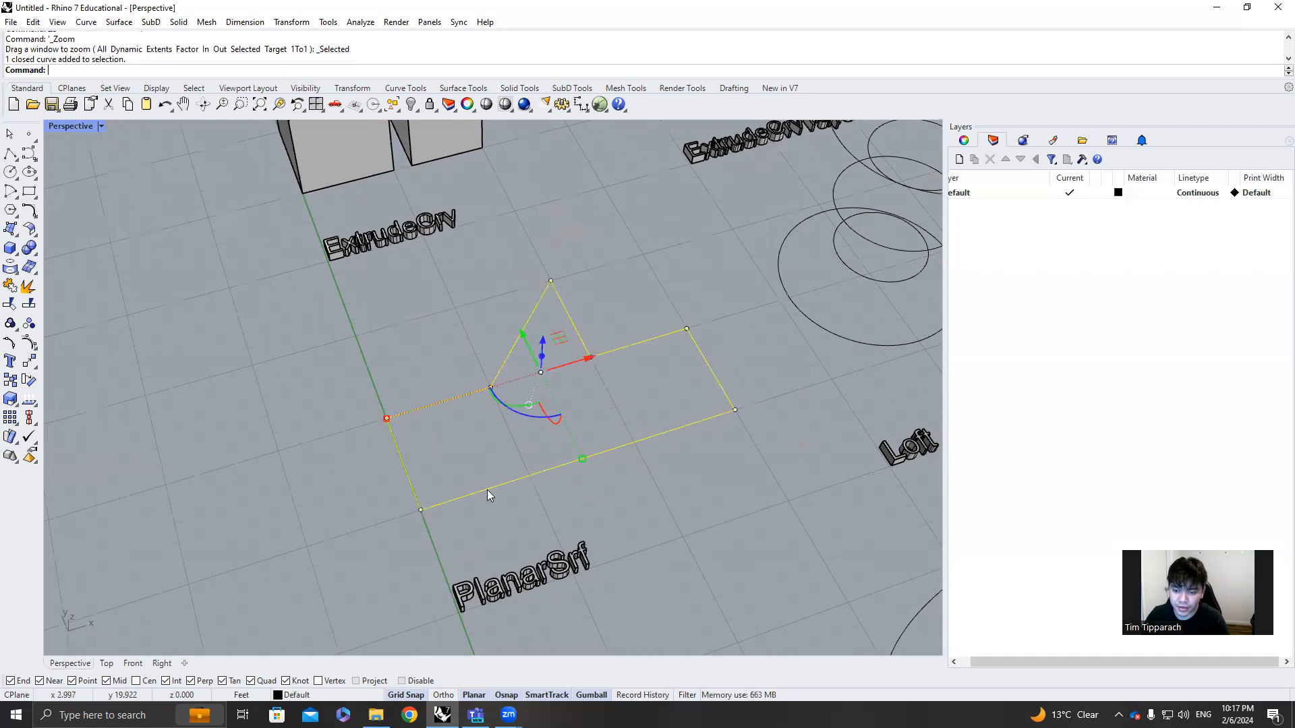
scroll(560, 492, up, 2)
text(PlanarSrf)
key(Return)
Move the planar surface away from its source outline, leaving the curve in place
right_drag(588, 440, 570, 321)
click(607, 294)
right_drag(610, 232, 610, 210)
drag(598, 271, 236, 352)
Reshape the original outline by moving its corner on the Y axis nearest the PlanarSrf label outward along that axis
click(475, 250)
right_drag(474, 250, 526, 327)
click(526, 328)
click(527, 328)
key(Escape)
click(475, 352)
ctrl+shift+click(511, 428)
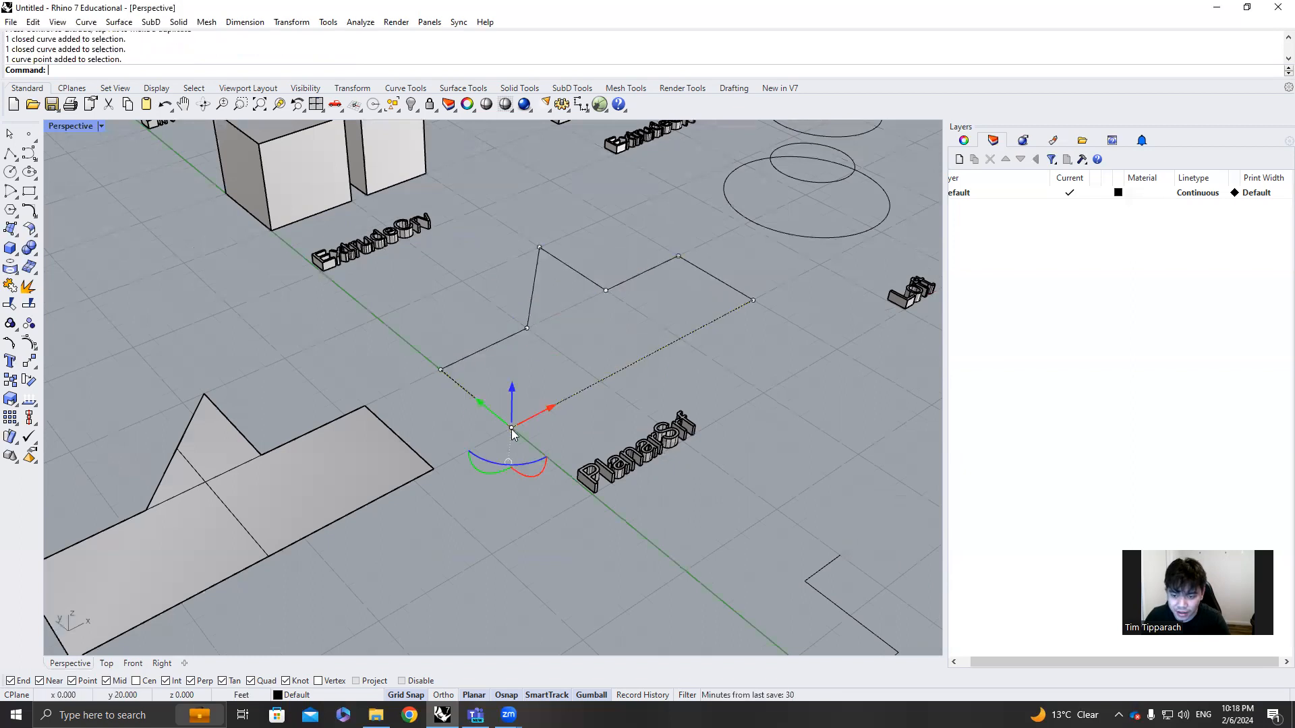
drag(499, 411, 507, 437)
key(Escape)
Fill the reshaped outline with a new planar surface using PlanarSrf
click(679, 358)
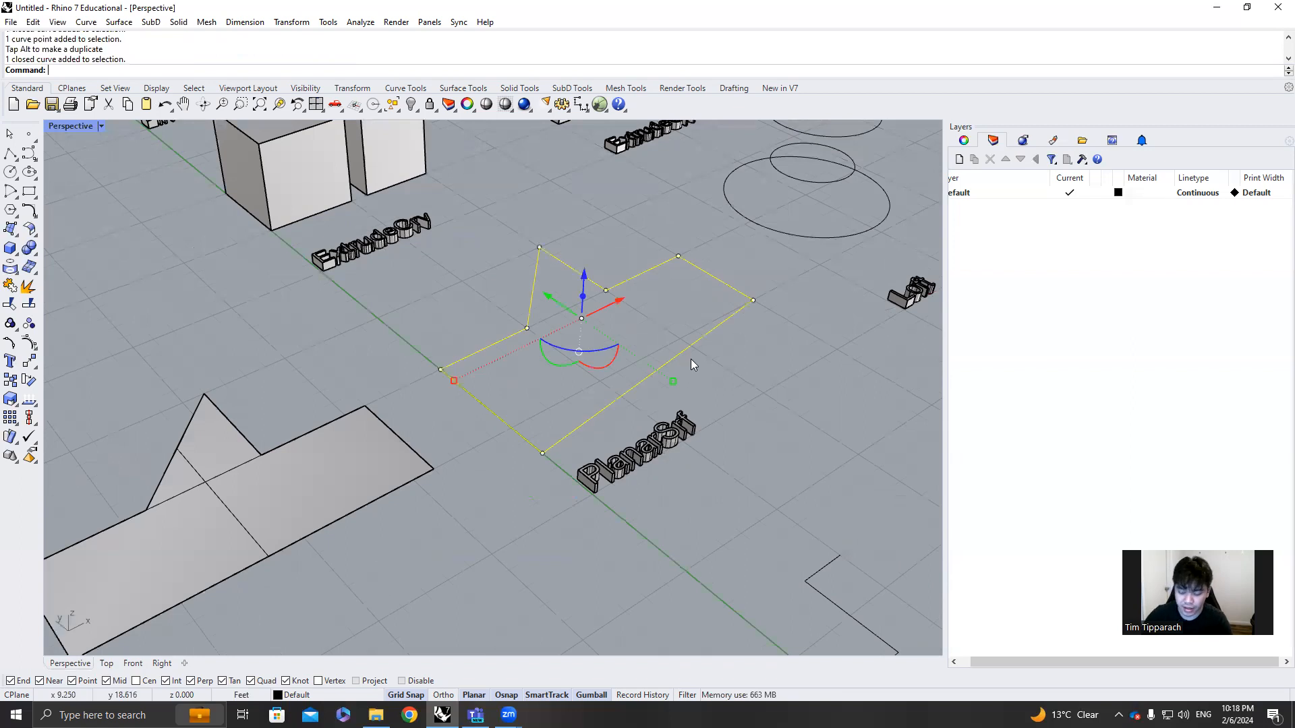
text(PlanarSrf)
key(Return)
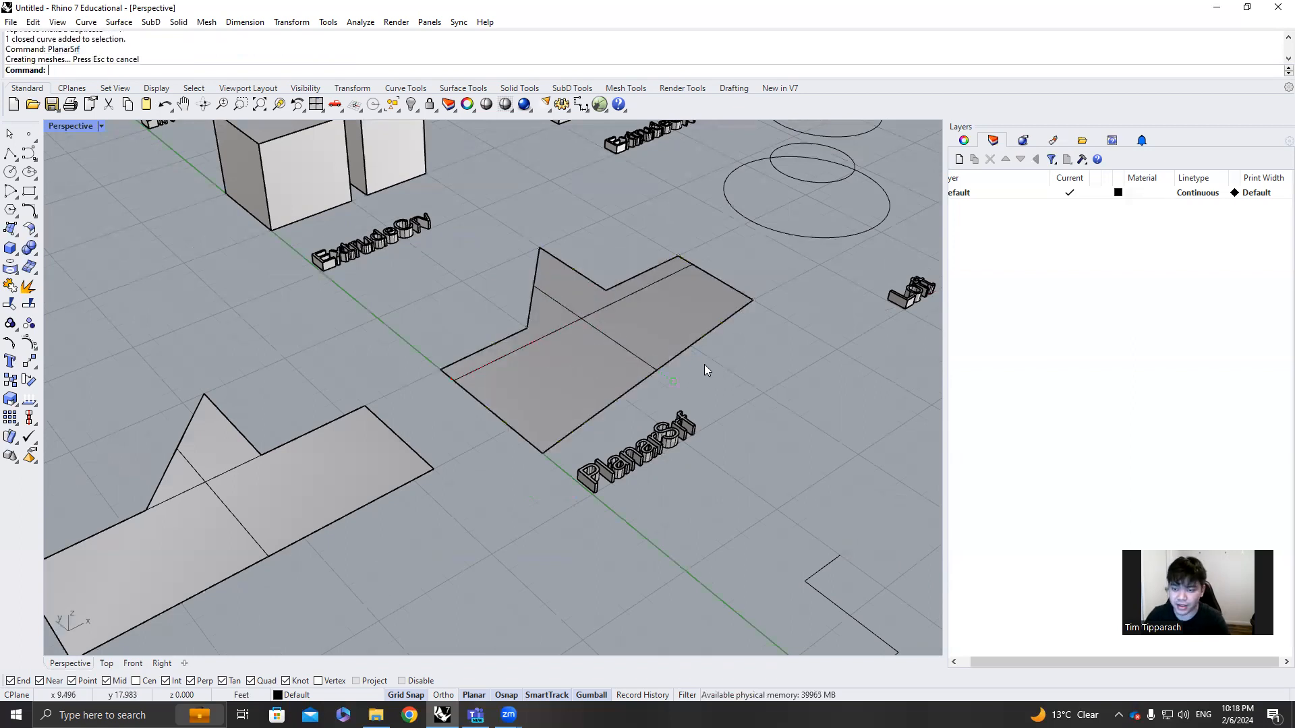
Delete both planar surfaces and the source outline beside the PlanarSrf label
click(523, 367)
key(Delete)
click(350, 453)
key(Delete)
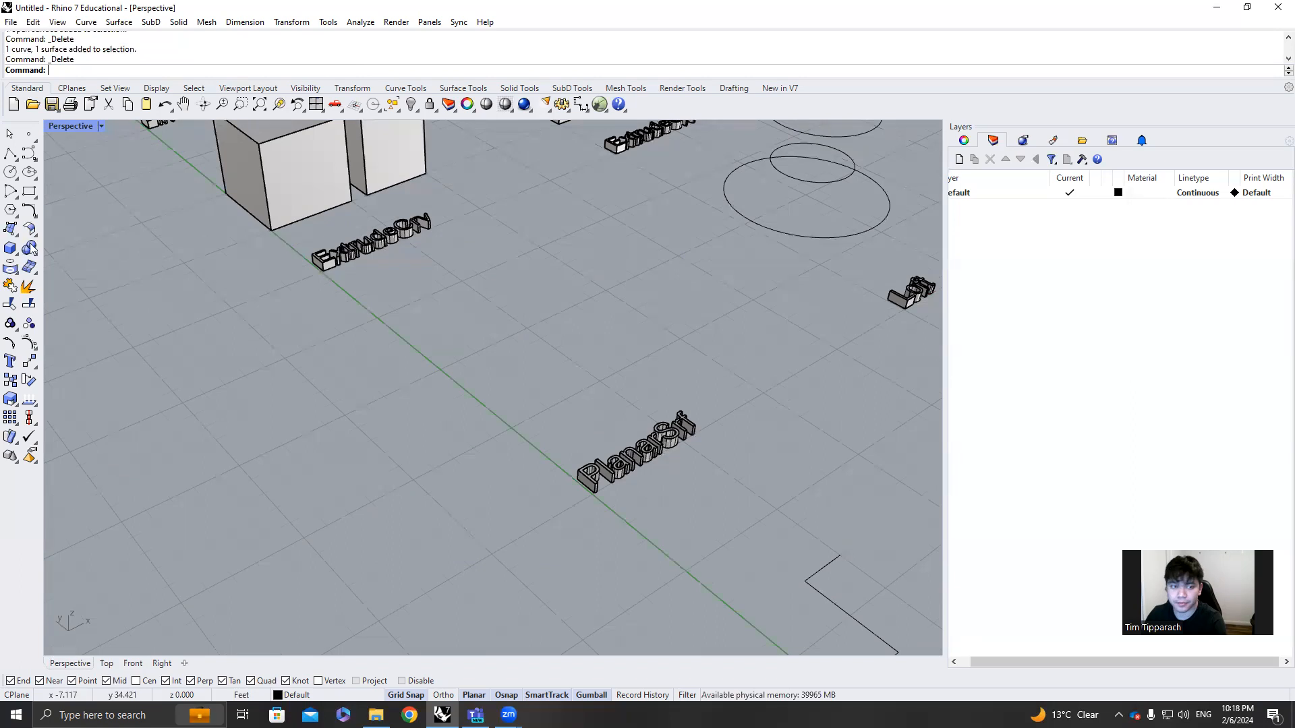
Draw a closed five-sided polyline on the ground plane above the PlanarSrf label
click(10, 153)
click(511, 428)
click(441, 369)
click(462, 281)
click(606, 291)
click(679, 338)
click(511, 427)
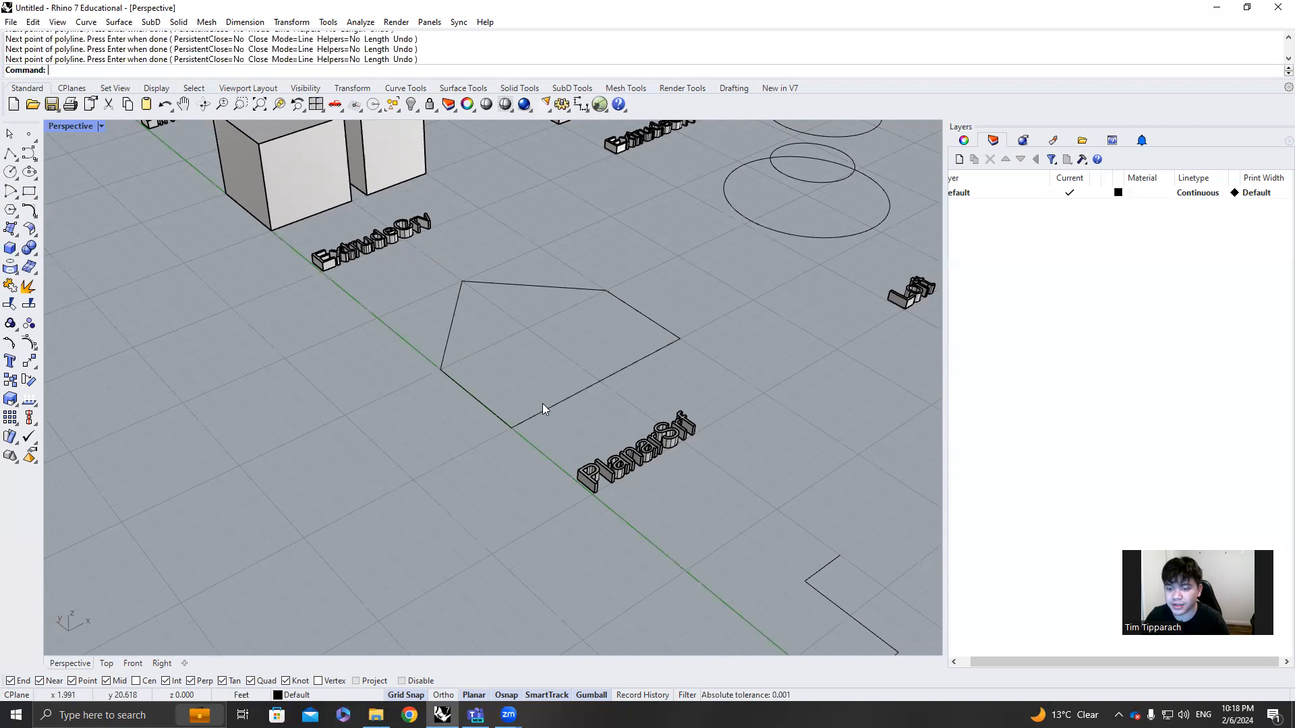
Create a planar surface from the five-sided polyline with PlanarSrf
click(543, 404)
text(PlanarSrf)
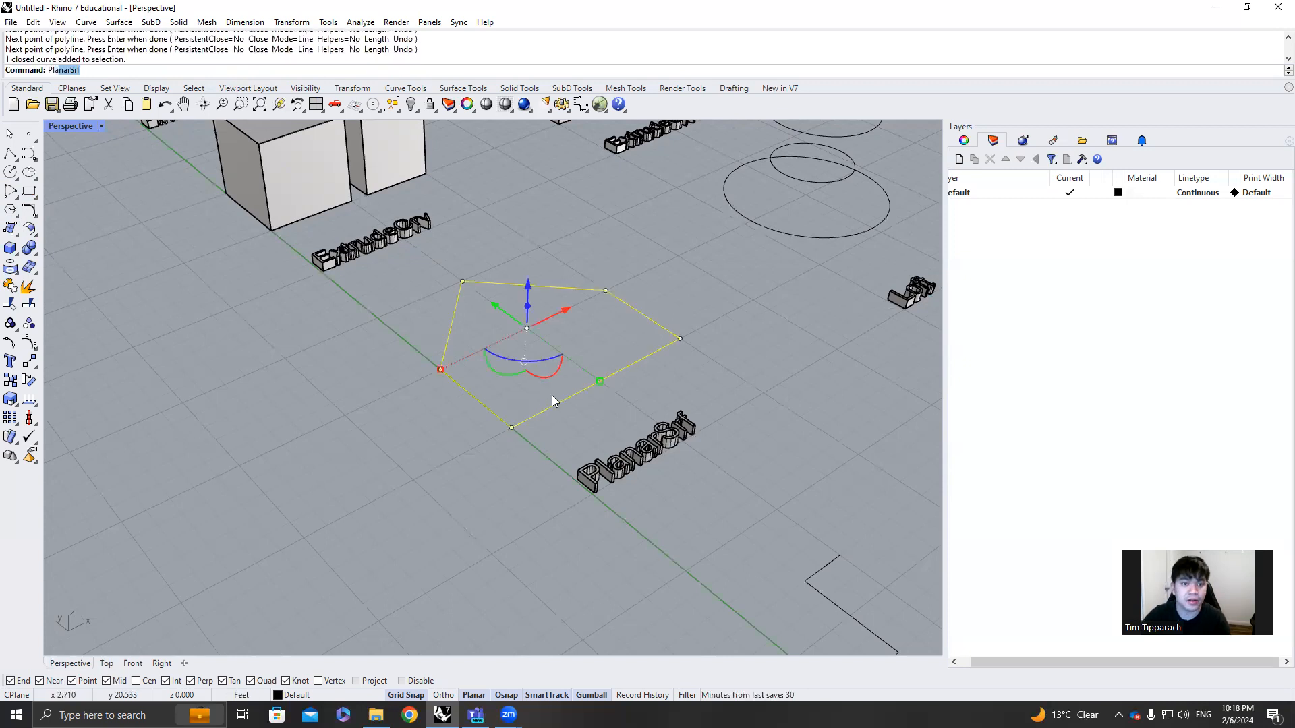
key(Return)
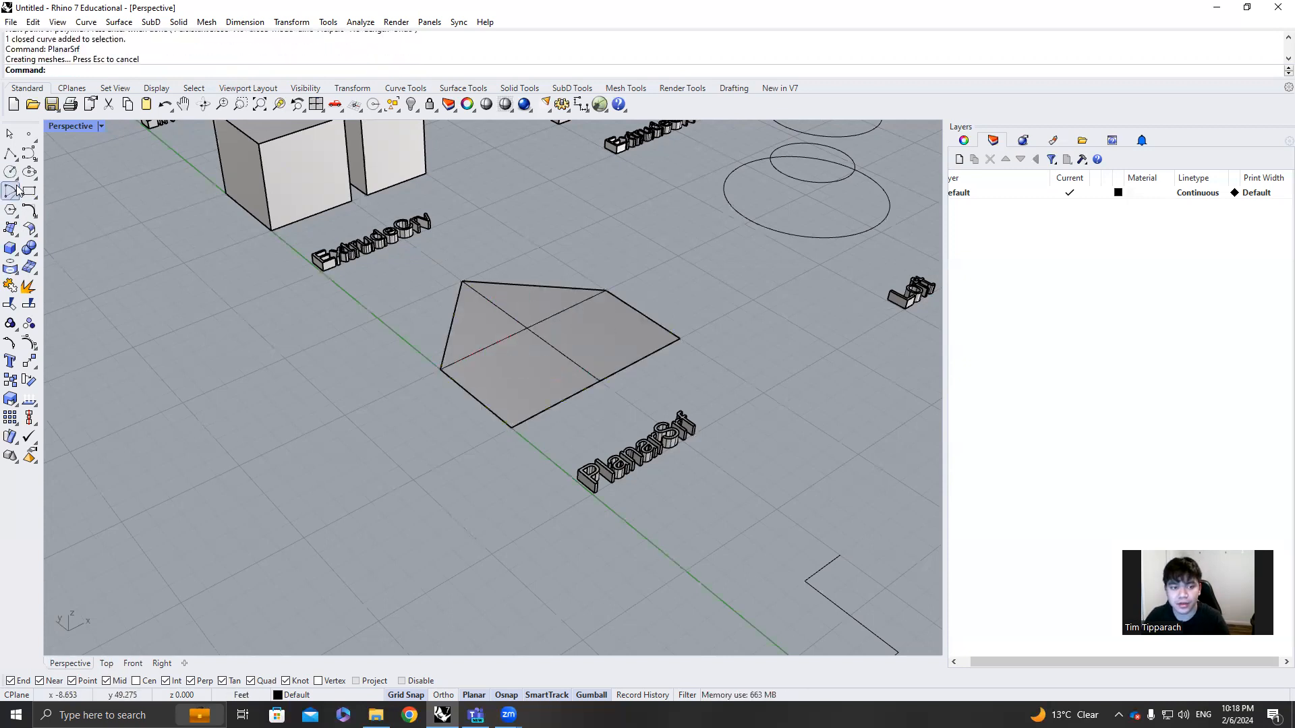
Draw a closed triangular polyline from the far corner of the five-sided surface and move it clear of that surface
click(10, 154)
click(460, 281)
click(480, 209)
click(539, 247)
click(461, 281)
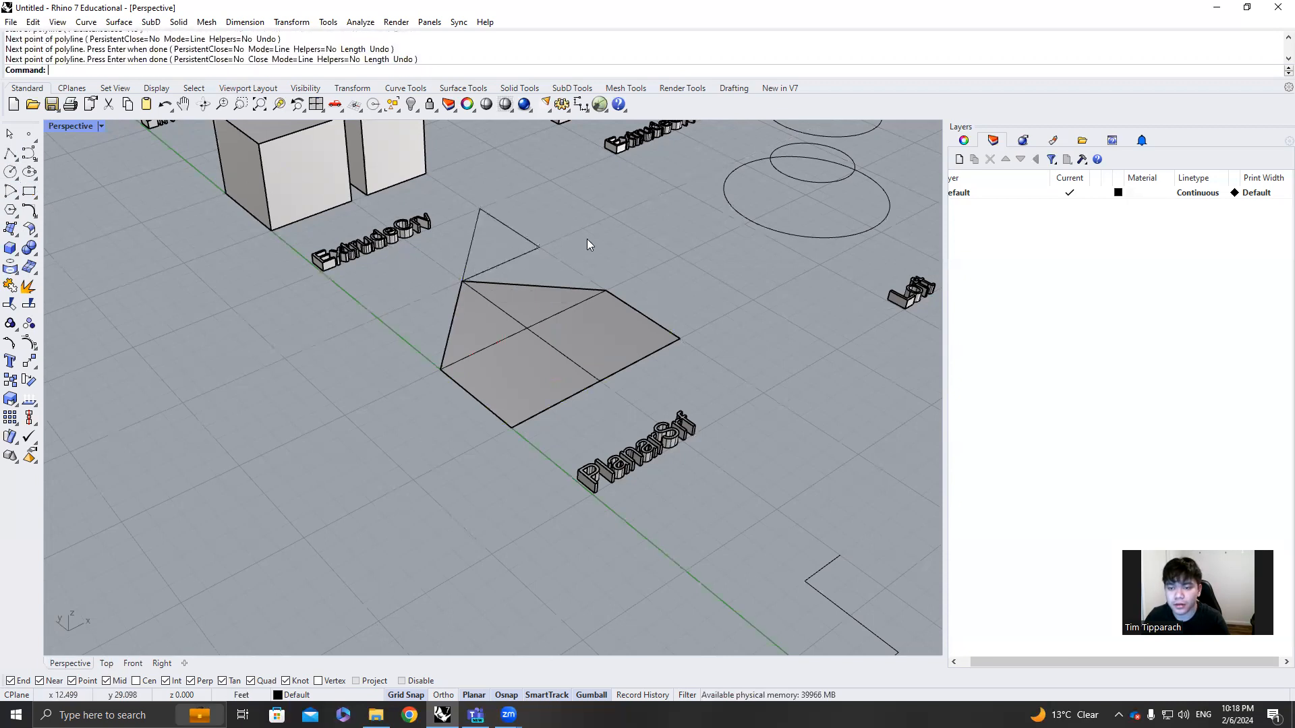
drag(513, 233, 557, 213)
scroll(566, 202, up, 3)
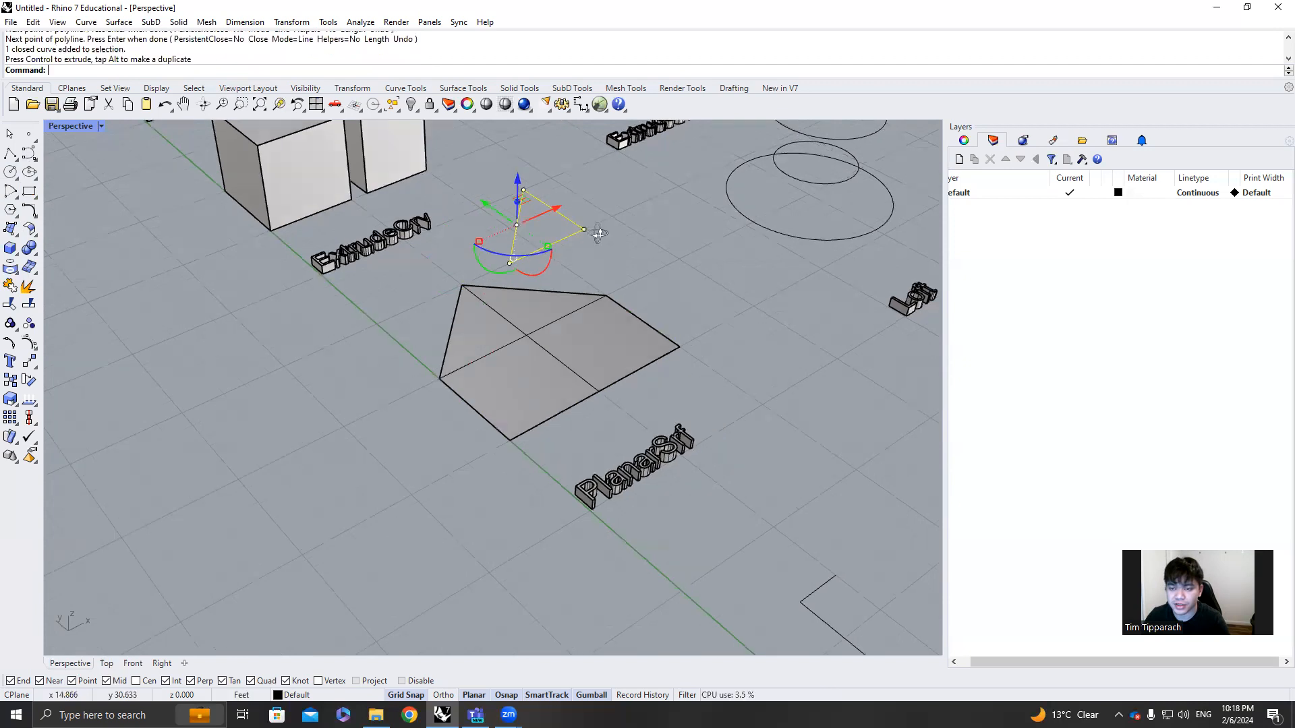
scroll(565, 222, up, 2)
Create a planar surface from the triangle with PlanarSrf and move the surface away from its outline
text(PlanarSrf)
key(Return)
click(565, 219)
right_drag(535, 232, 560, 273)
click(538, 253)
drag(559, 273, 373, 232)
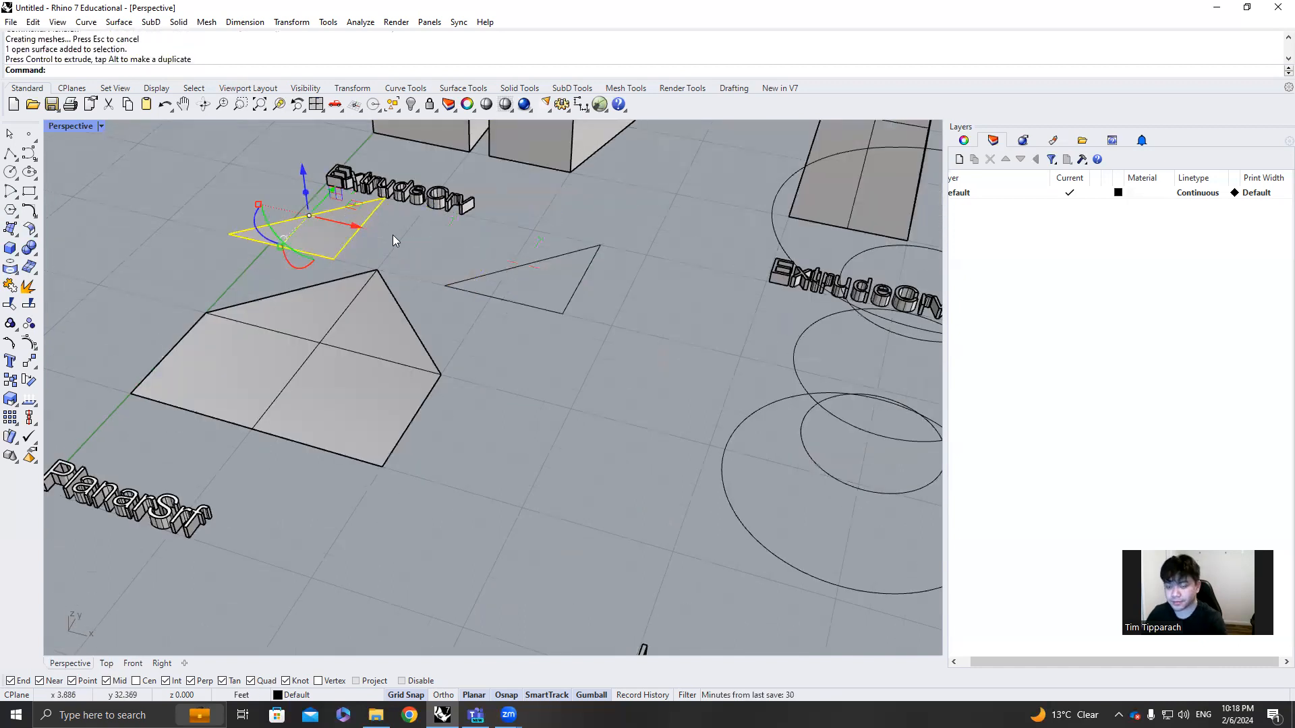
Delete the triangular surface and its source triangle
key(Delete)
click(475, 295)
key(Delete)
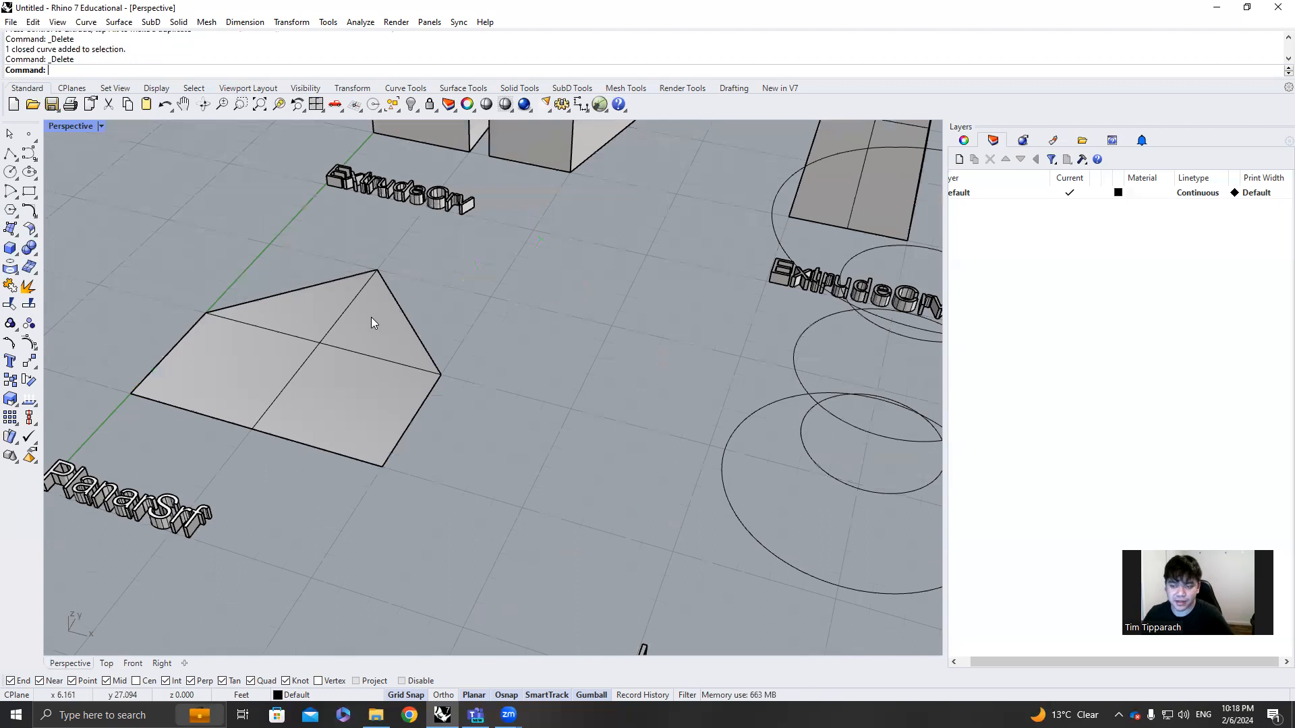
Loft the five stacked circles beside the Loft label into a vase-shaped surface and check its shape
right_drag(413, 328, 611, 301)
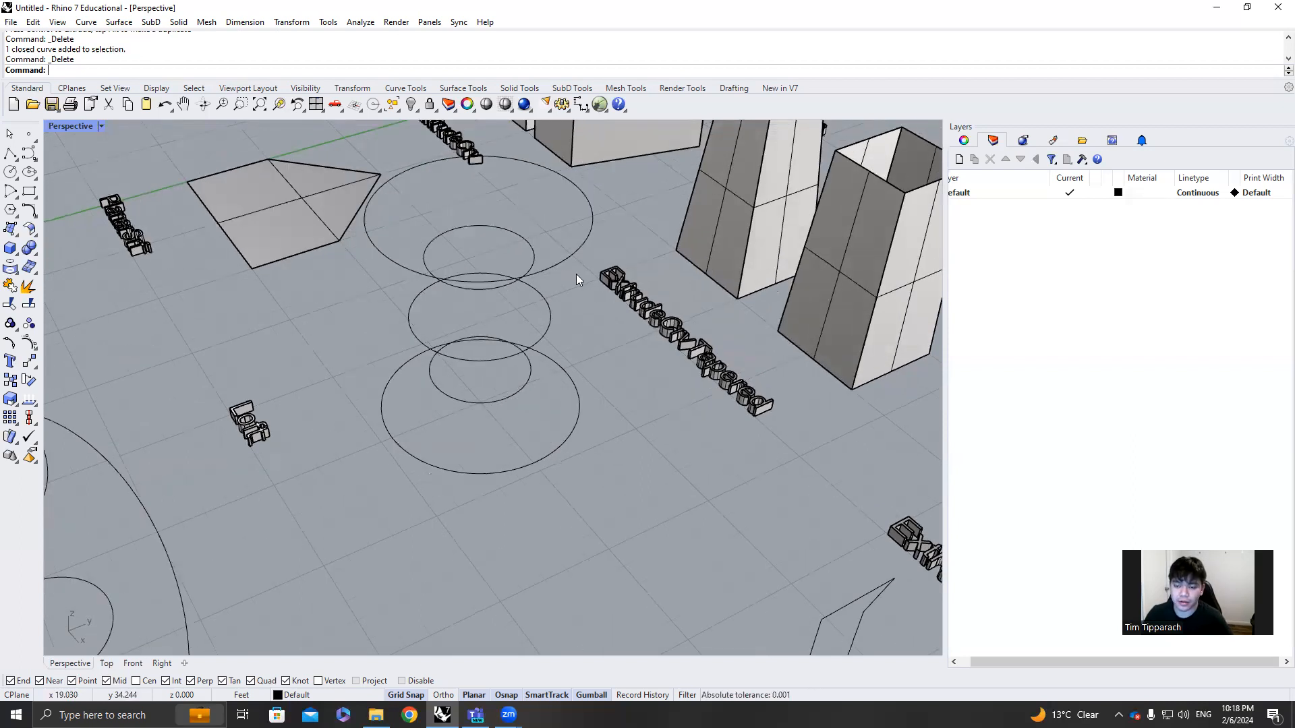
right_drag(622, 496, 531, 480)
drag(527, 477, 473, 202)
text(loft)
key(Return)
key(Return)
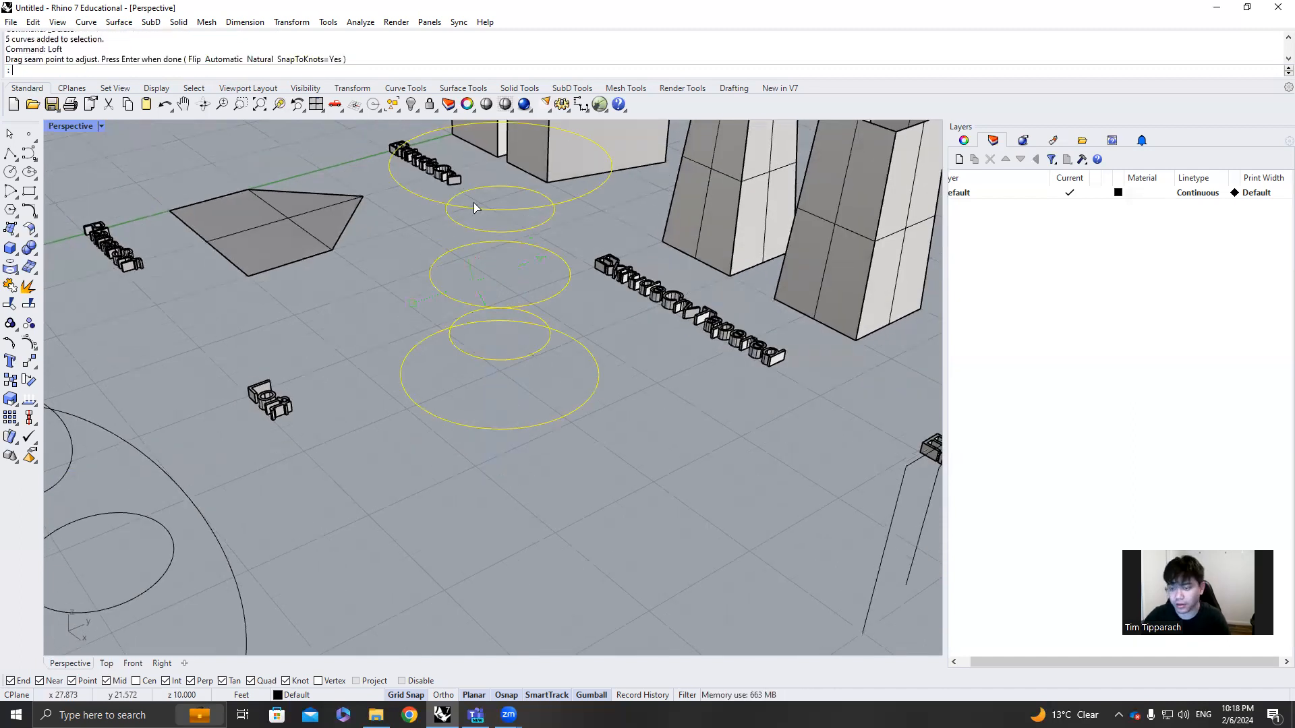
click(625, 453)
right_drag(637, 458, 601, 404)
click(572, 432)
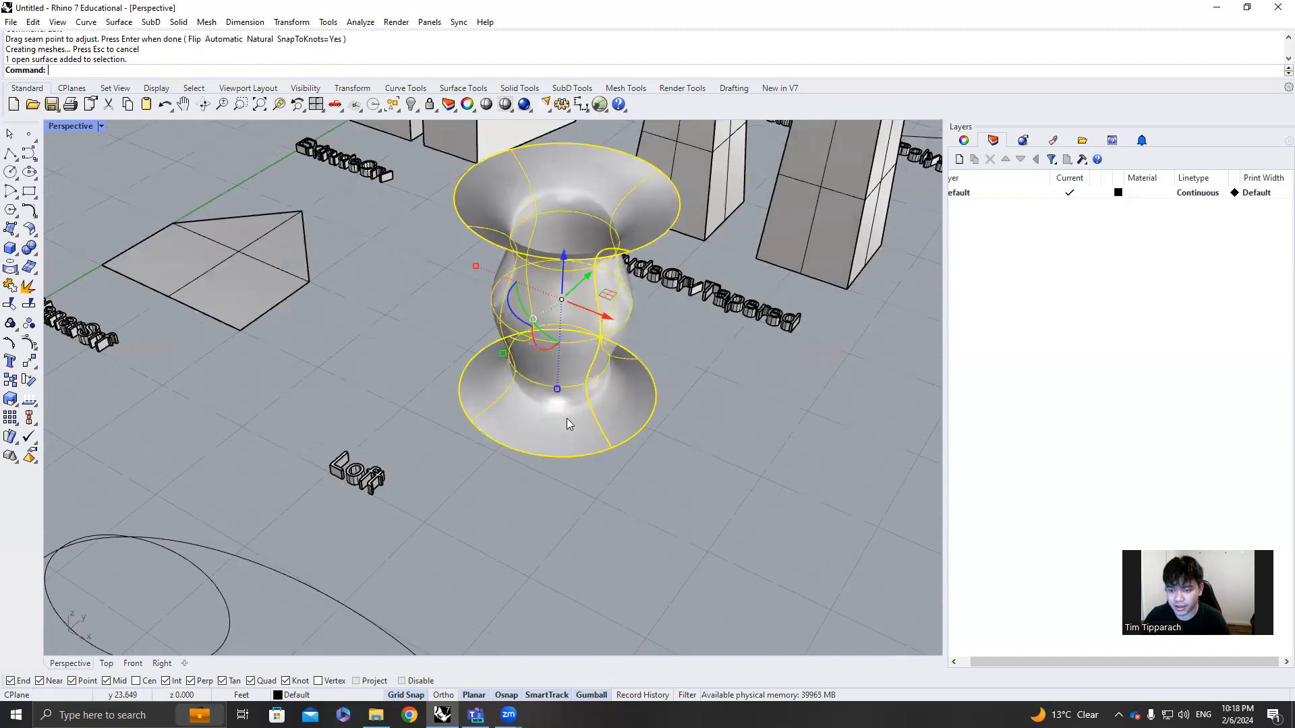
right_drag(678, 435, 573, 414)
key(Escape)
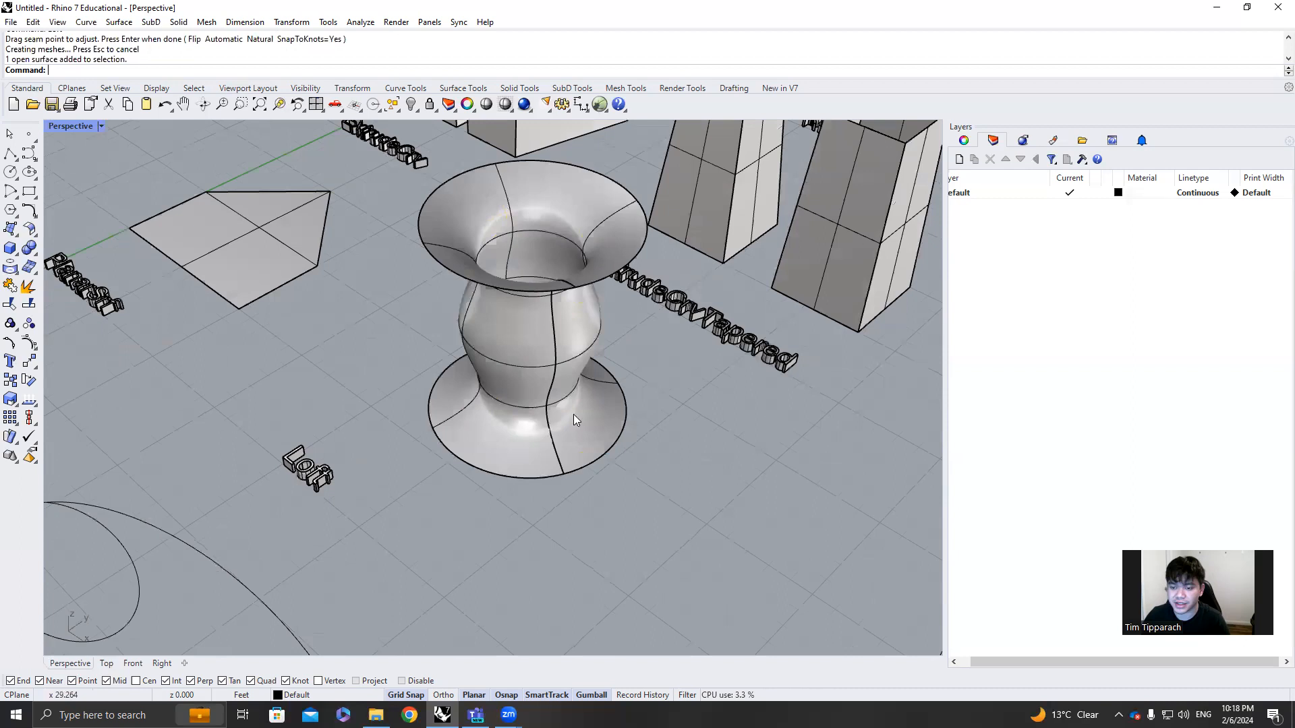
Delete the vase-shaped loft and three of its circles, keeping the base circle and the upper small circle
click(543, 342)
key(Delete)
right_drag(552, 362, 544, 318)
click(543, 320)
right_drag(569, 210, 571, 259)
click(564, 198)
key(Delete)
Loft the base circle and the upper small circle into a truncated cone
right_drag(553, 355, 584, 426)
drag(566, 395, 491, 233)
text(Loft)
key(Return)
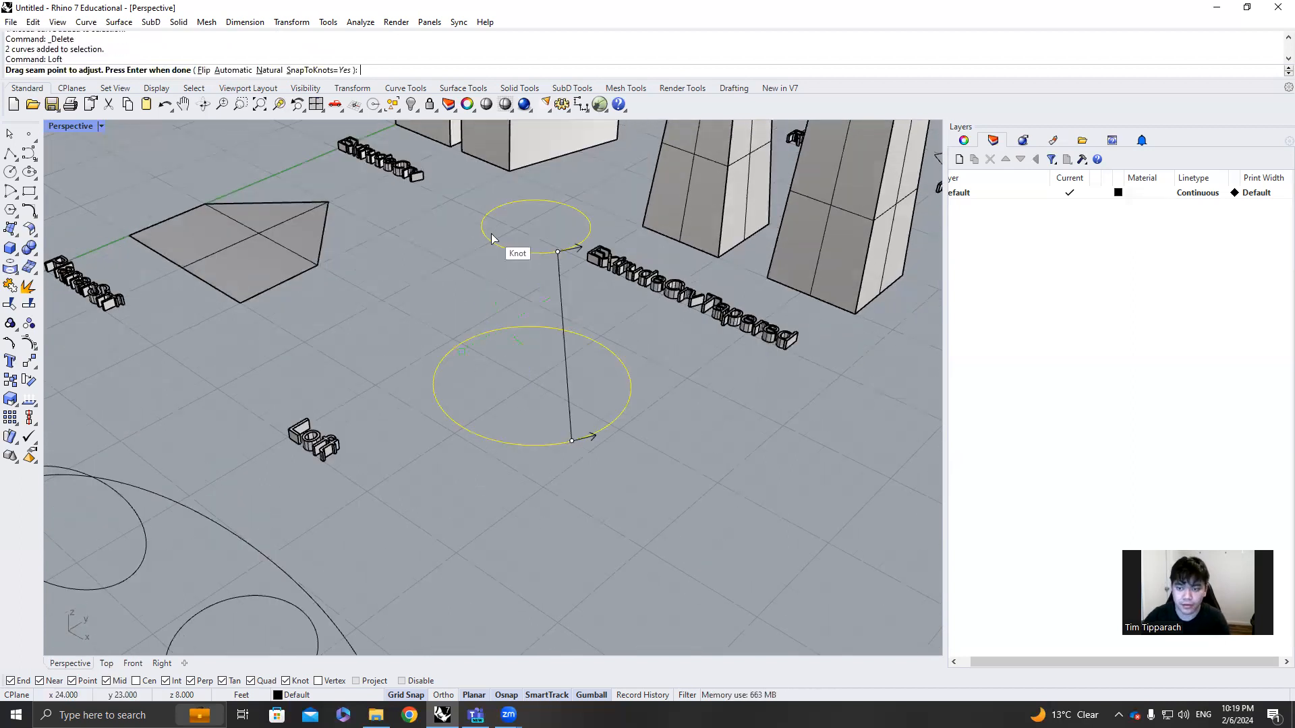
key(Return)
key(Return)
right_drag(654, 340, 593, 381)
Delete the truncated cone surface and the upper small circle
click(494, 338)
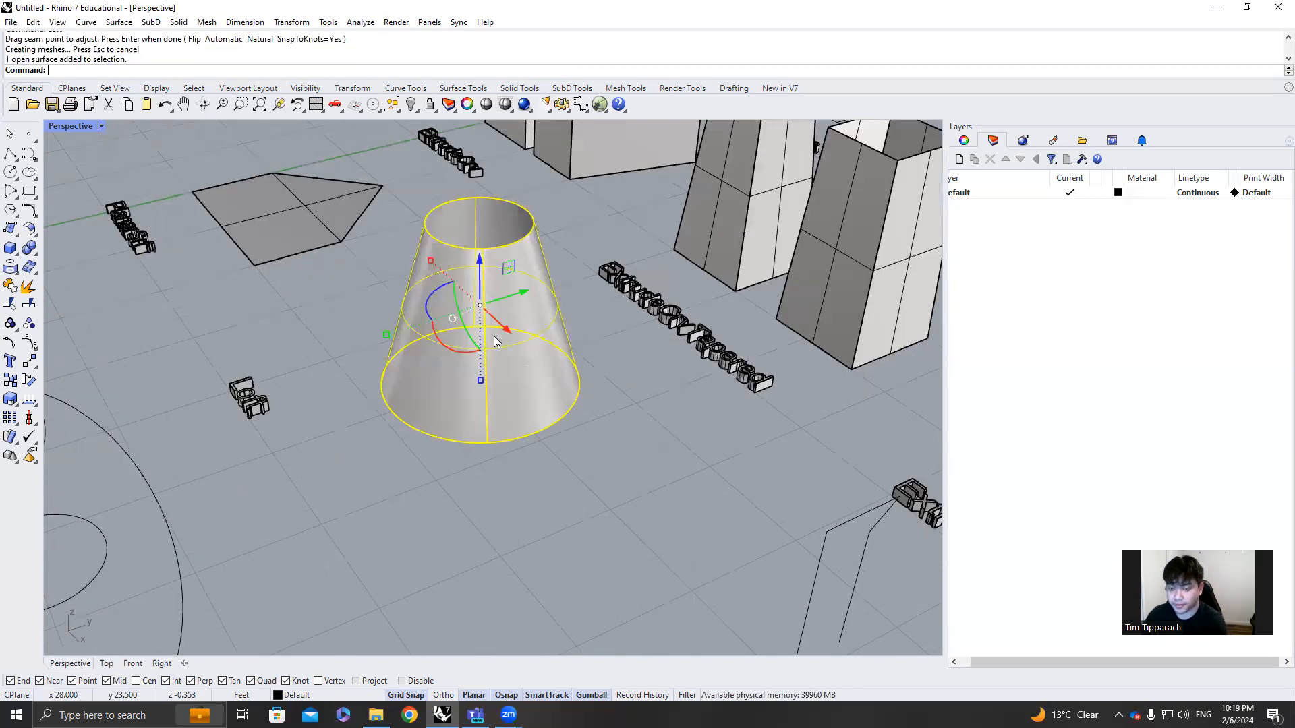
key(Delete)
click(486, 253)
key(Delete)
Draw a closed square polyline with 5 ft sides, starting at the centre of the base circle
click(10, 154)
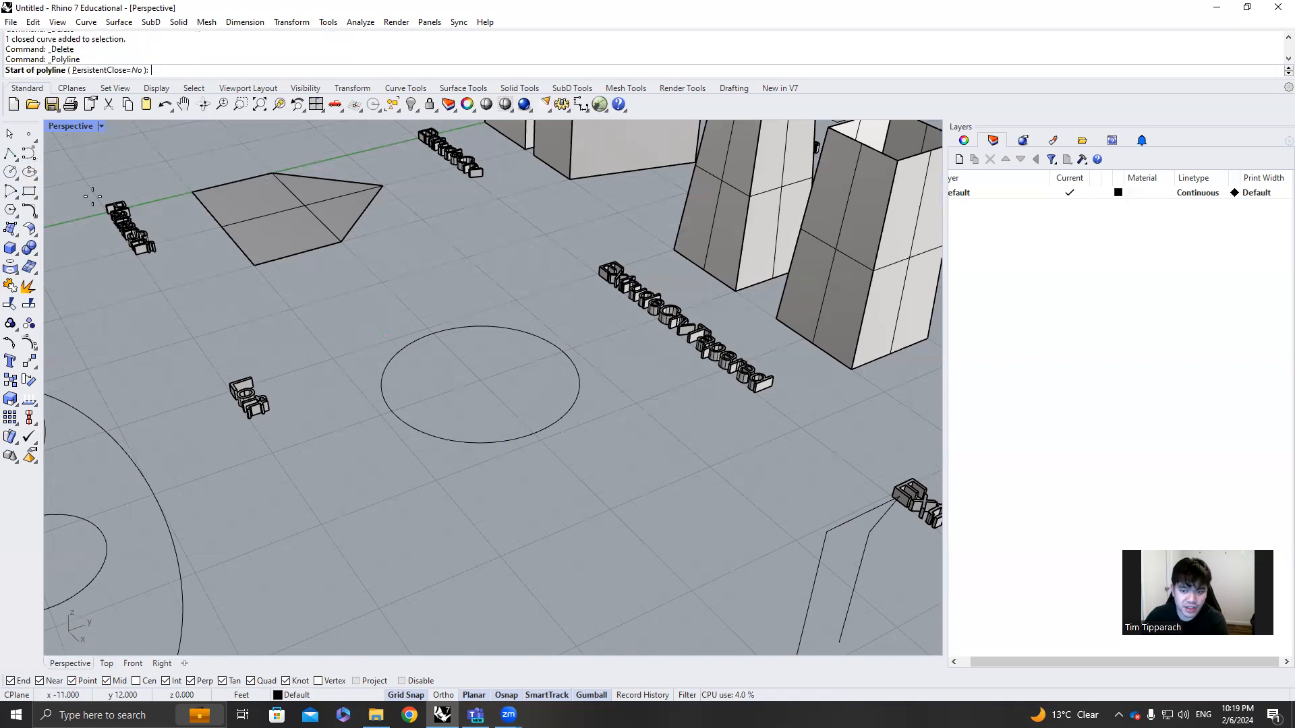
click(481, 381)
click(382, 415)
click(437, 480)
click(540, 440)
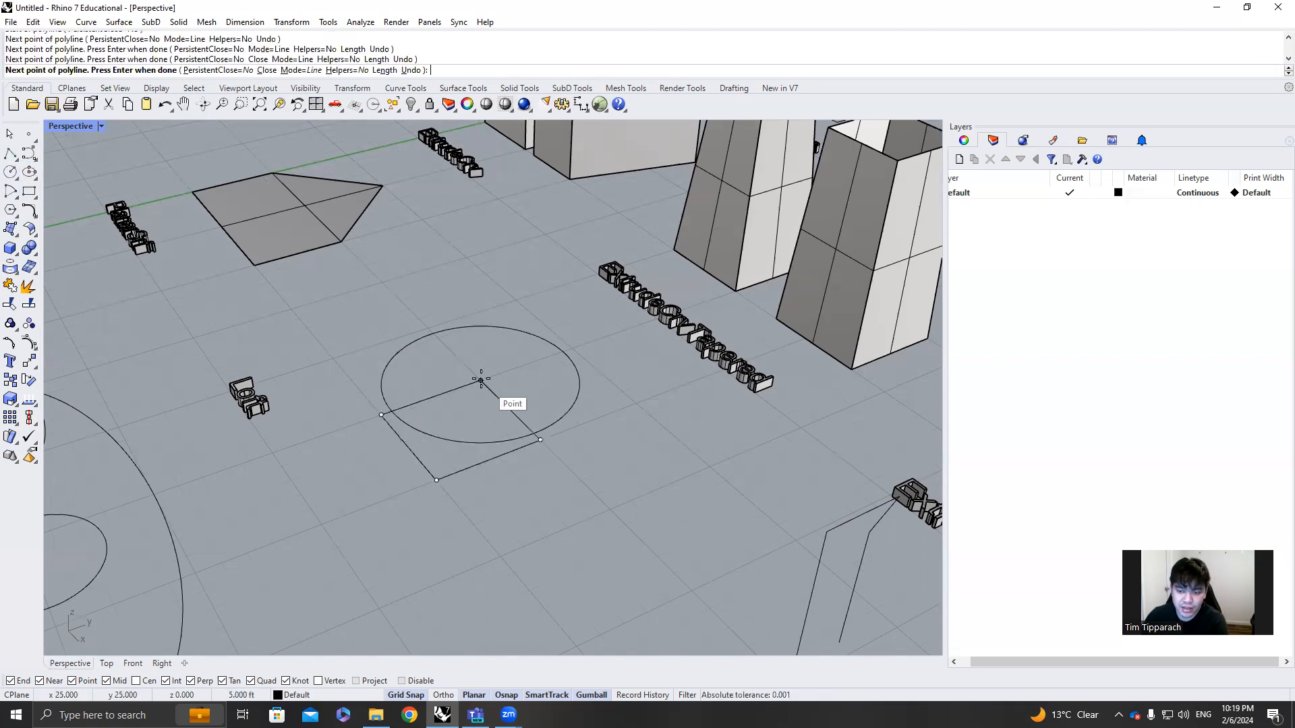
click(480, 381)
Shift the square over the base circle and raise it vertically above the circle
click(479, 382)
drag(479, 451, 491, 464)
drag(513, 422, 487, 219)
click(555, 298)
mouse_move(557, 299)
right_down()
mouse_move(578, 290)
mouse_move(575, 313)
right_up()
Loft the raised square and the base circle into a square-to-round surface
drag(513, 275, 474, 395)
text(Loft)
key(Return)
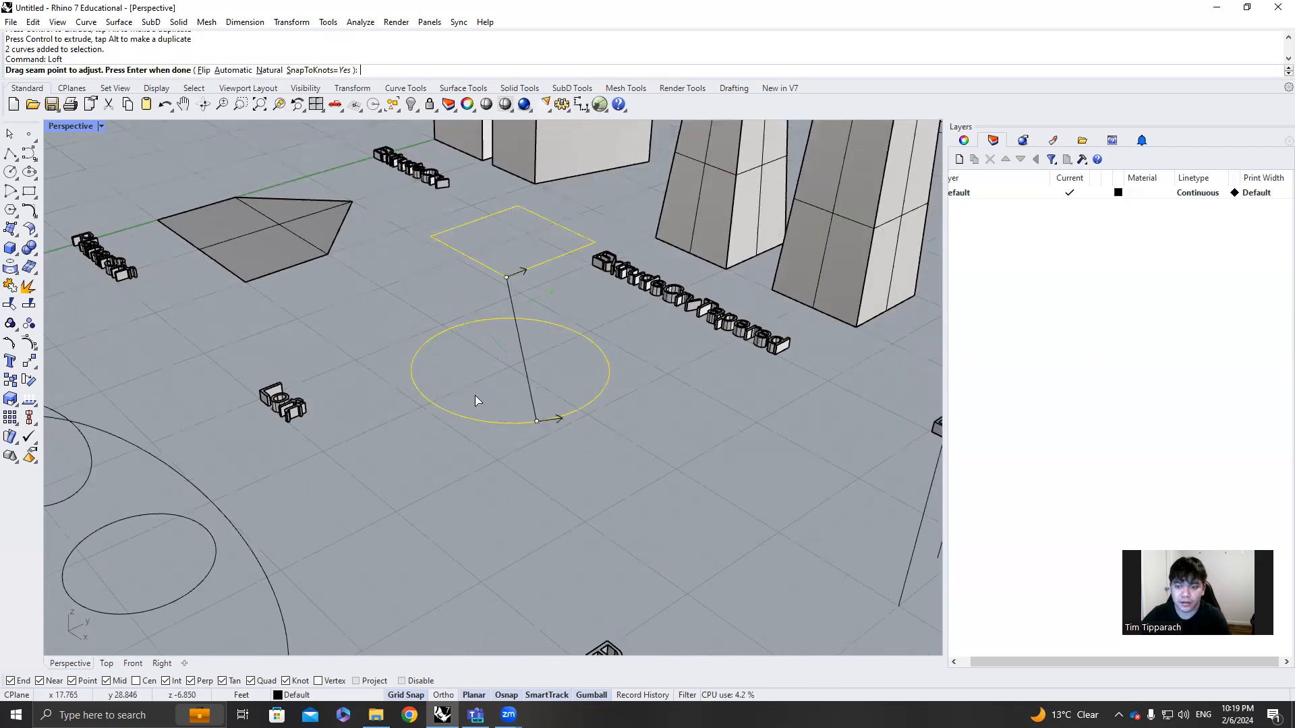
key(Return)
key(Return)
click(579, 432)
mouse_move(607, 435)
right_down()
mouse_move(612, 524)
mouse_move(621, 428)
right_up()
Review the completed surfaces and examine the open profile and vertical axis line near the Revolve label
scroll(621, 427, down, 5)
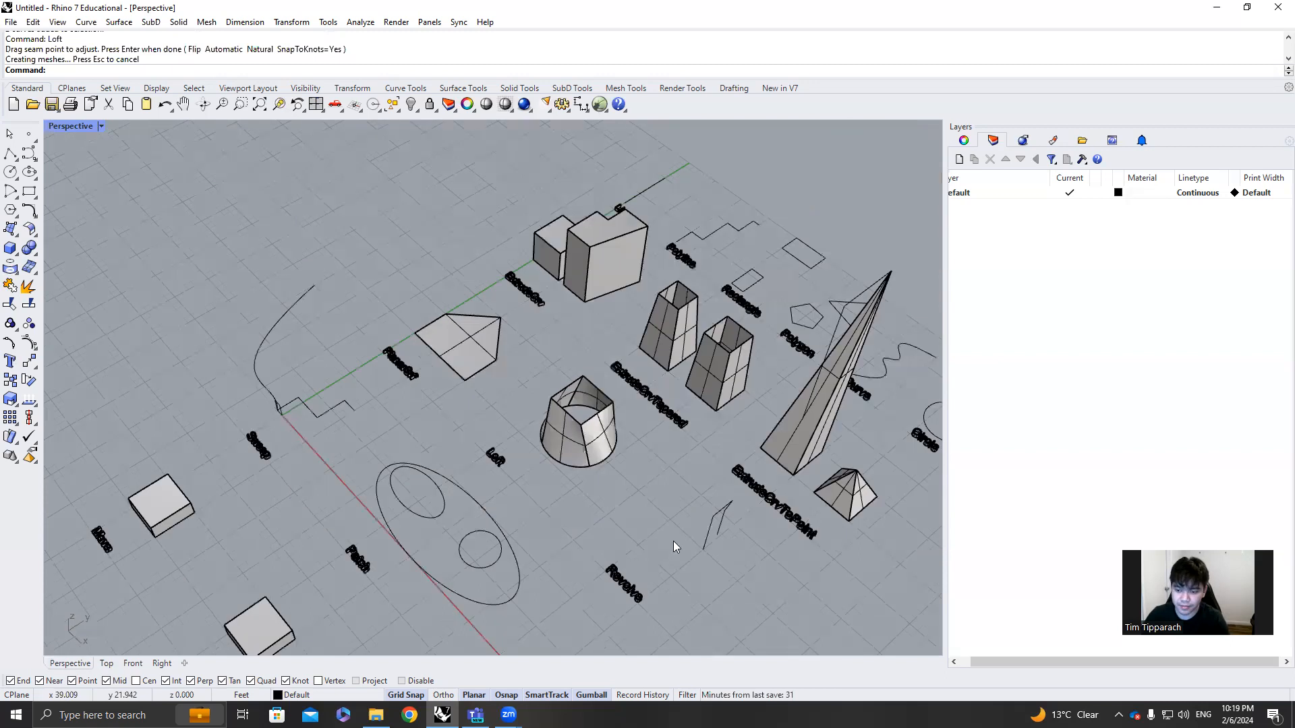
scroll(695, 526, up, 3)
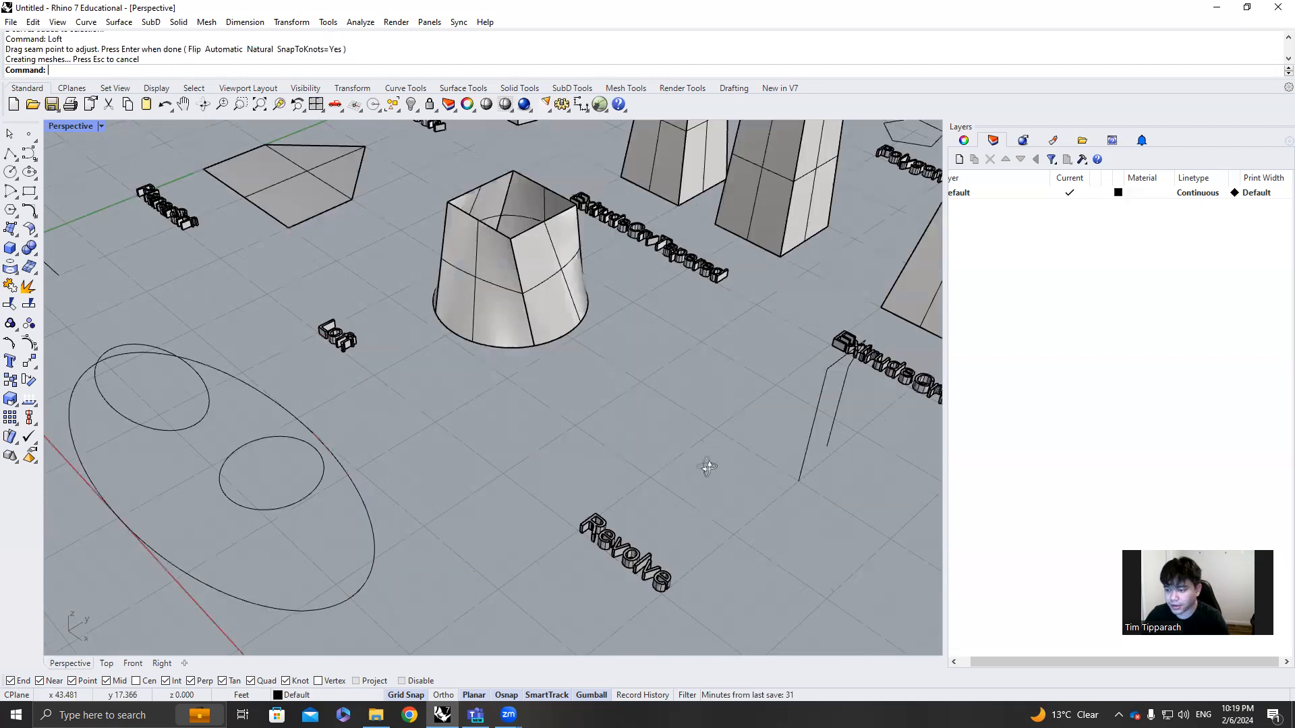
right_drag(707, 467, 718, 466)
scroll(718, 465, down, 5)
scroll(718, 465, up, 5)
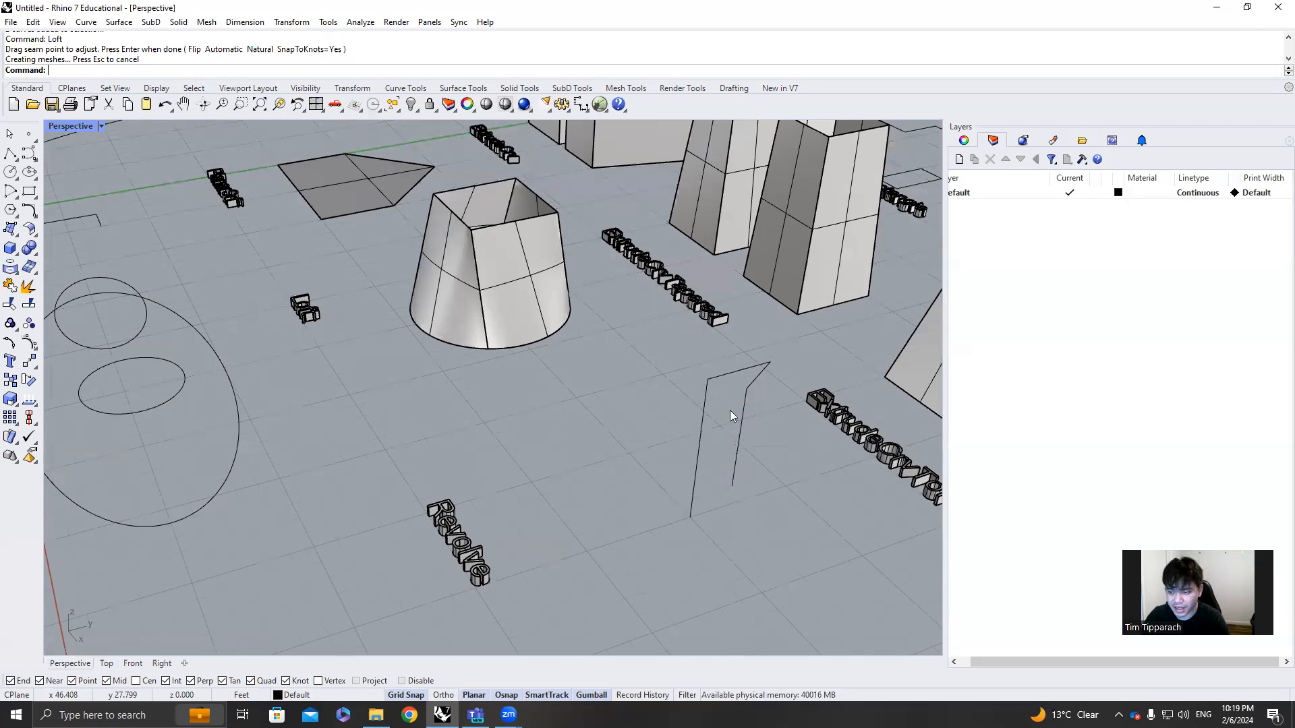
click(739, 442)
click(757, 561)
click(699, 439)
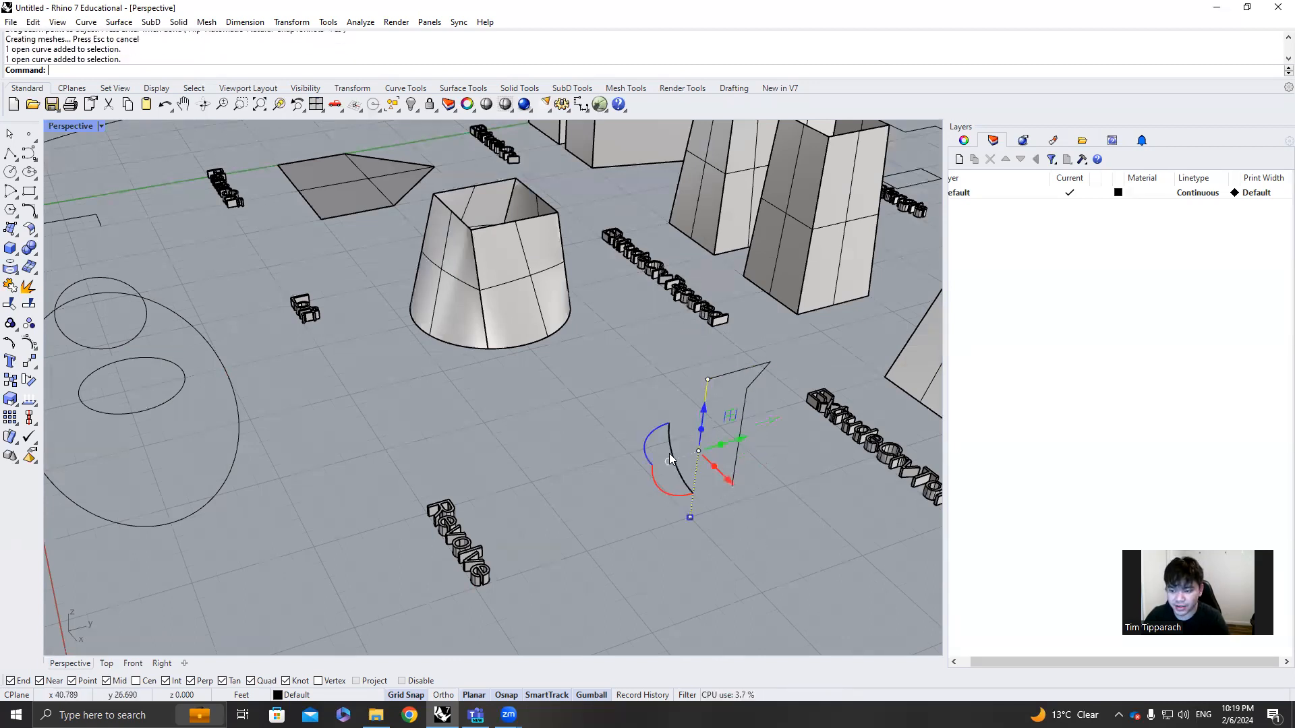
text(zs)
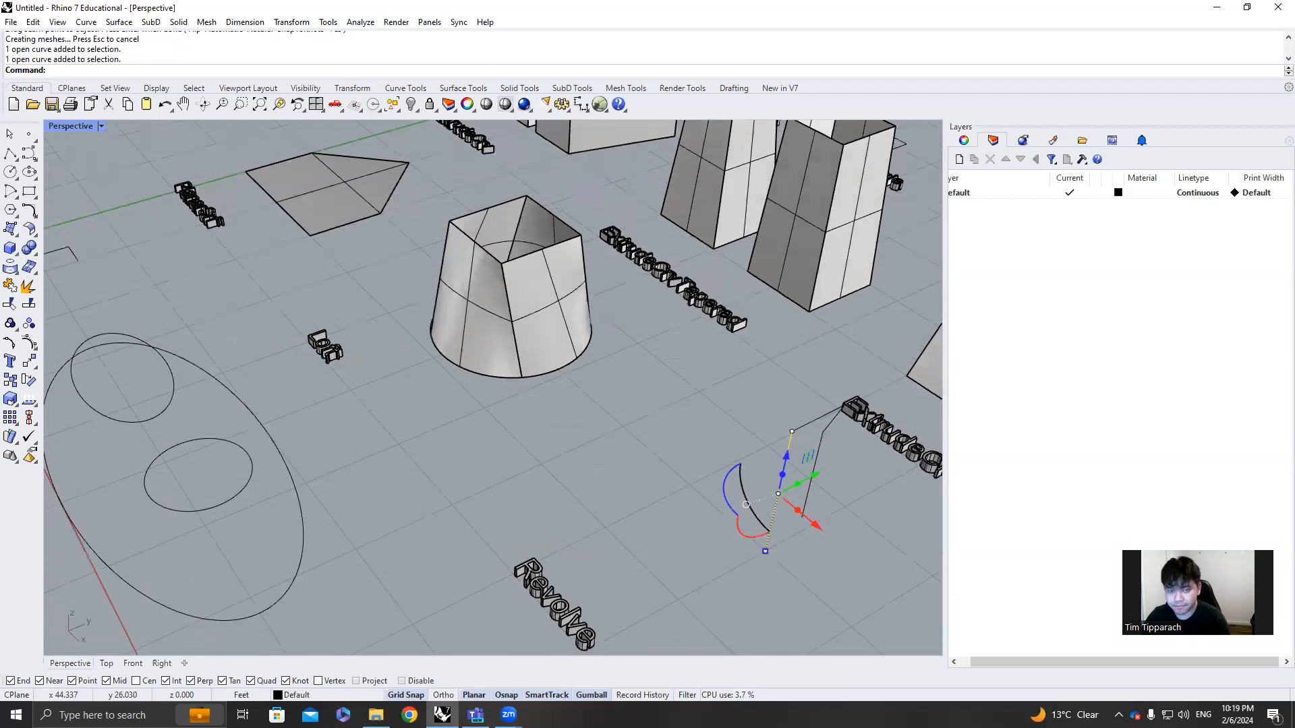
key(Return)
scroll(773, 526, down, 3)
click(732, 464)
click(641, 474)
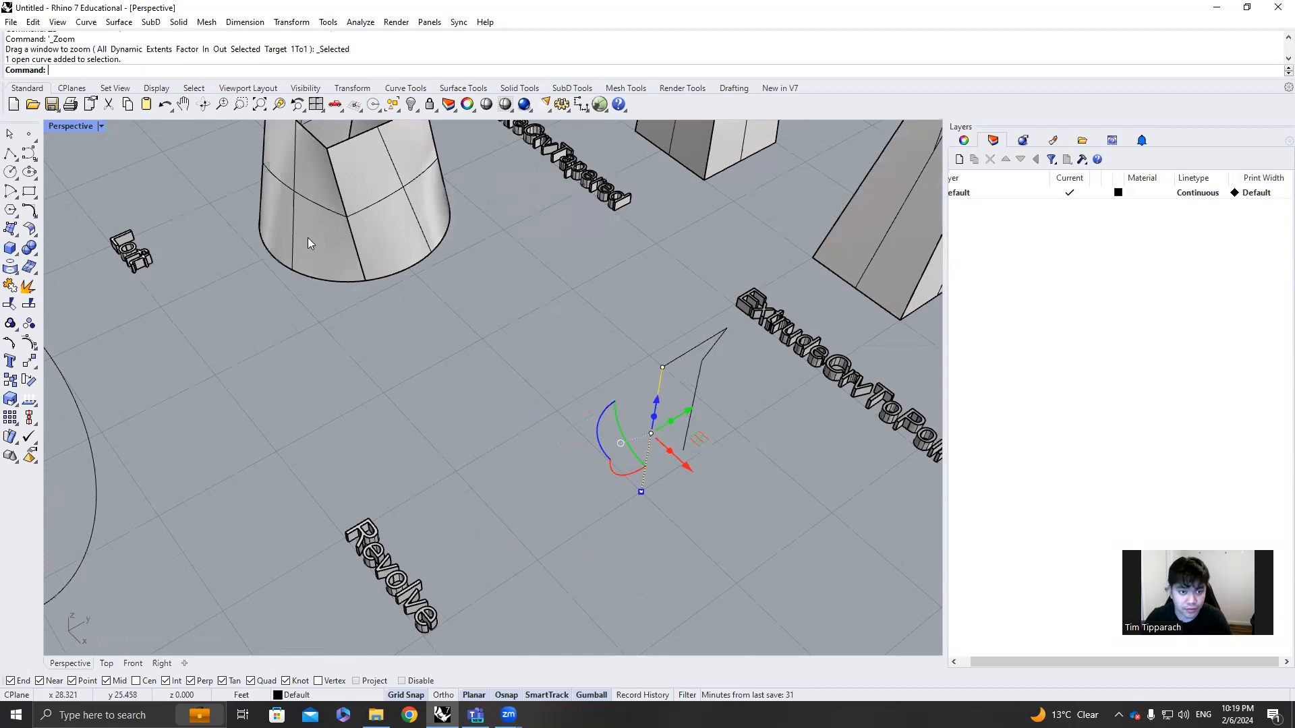
Revolve the open profile near the Revolve label around its vertical axis line through a partial turn starting at the profile
double_click(70, 127)
scroll(203, 223, down, 2)
scroll(368, 260, up, 5)
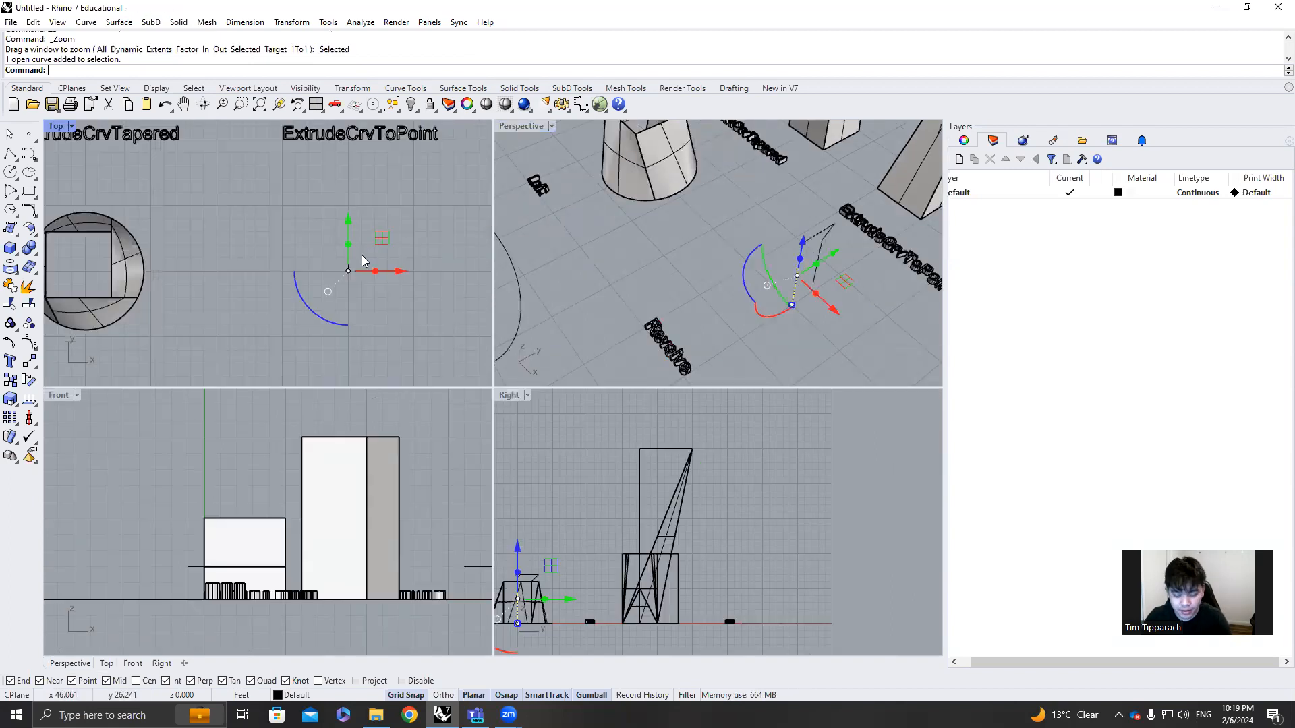
key(Delete)
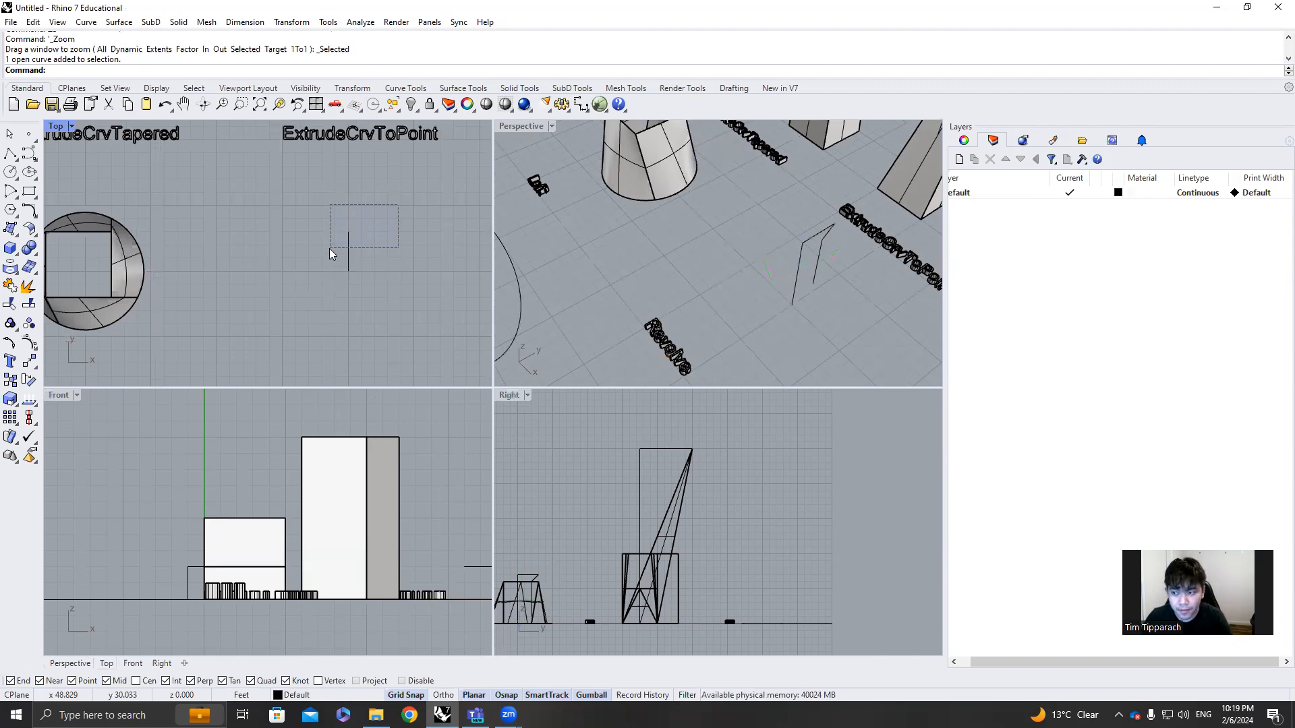
drag(330, 254, 330, 254)
text(Revolve)
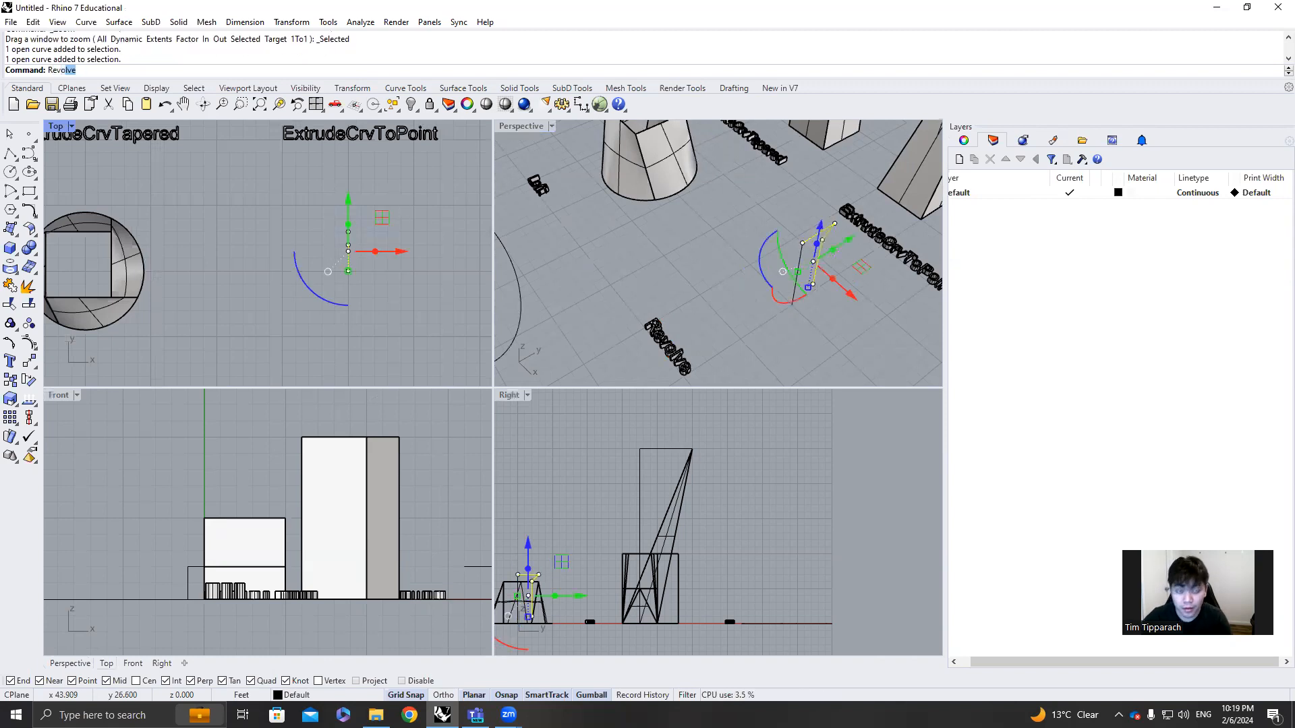
key(Return)
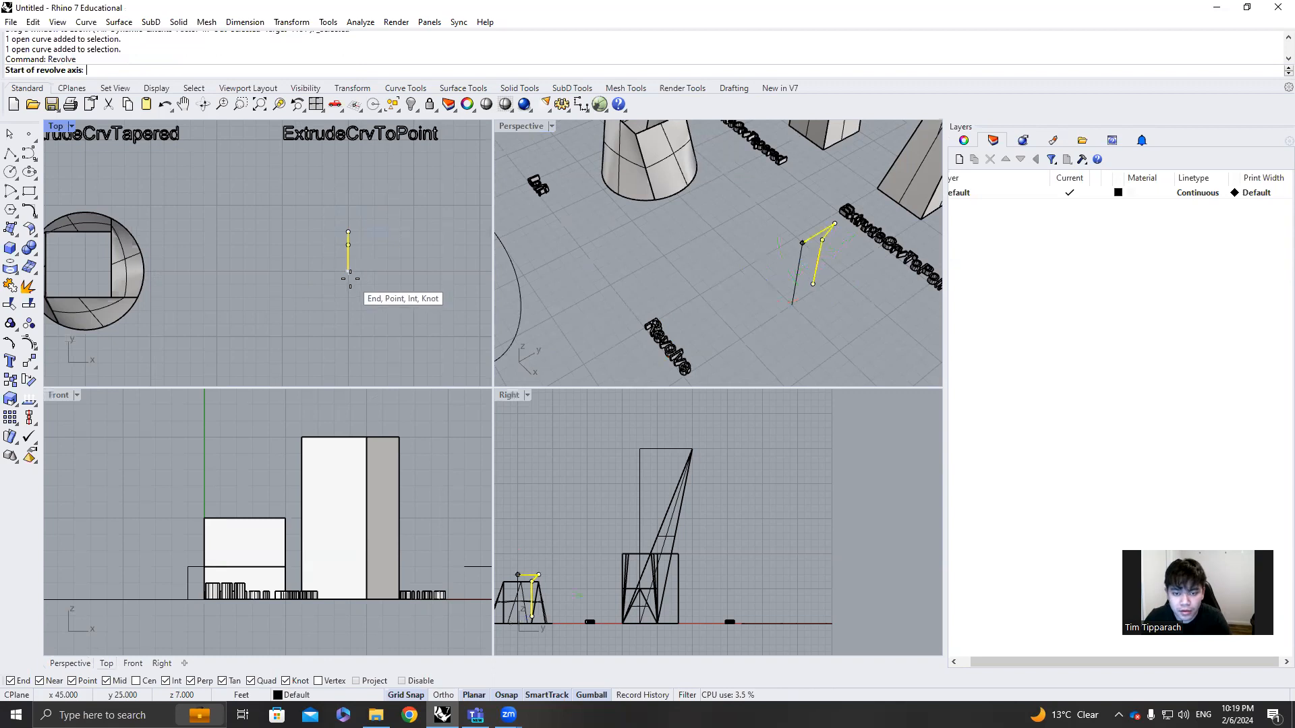
click(349, 278)
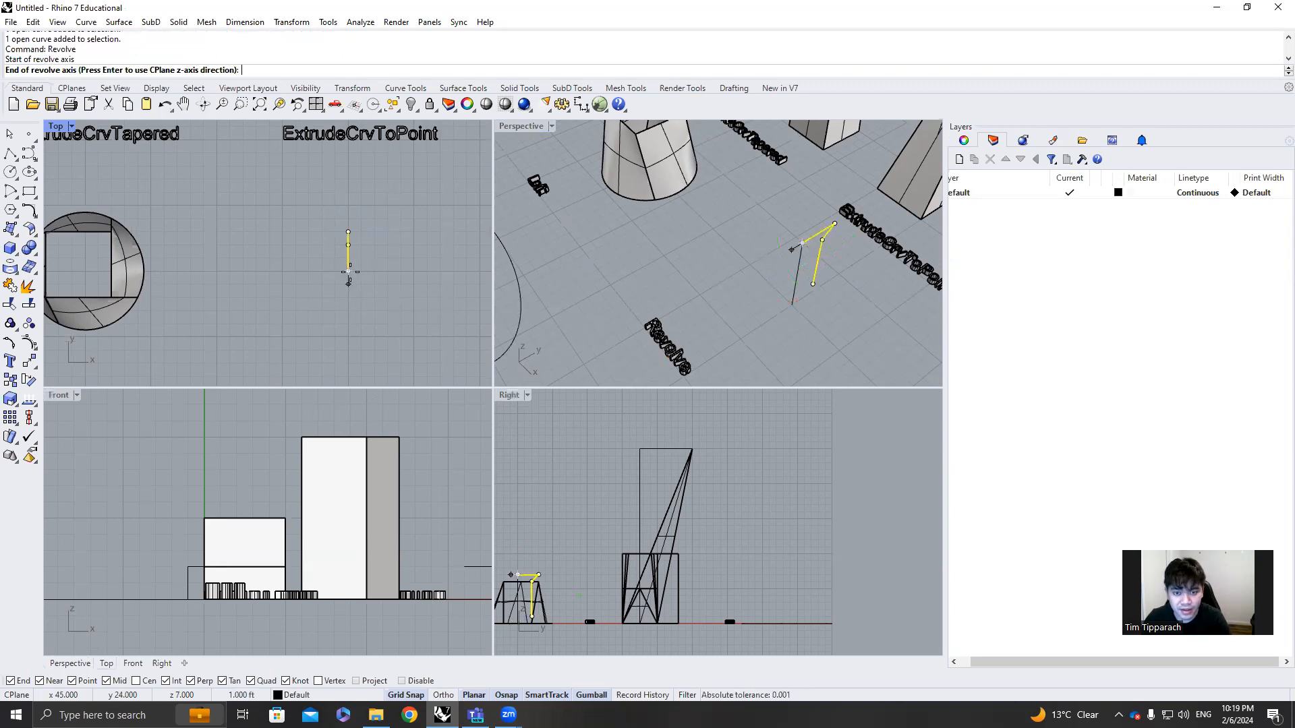
click(793, 302)
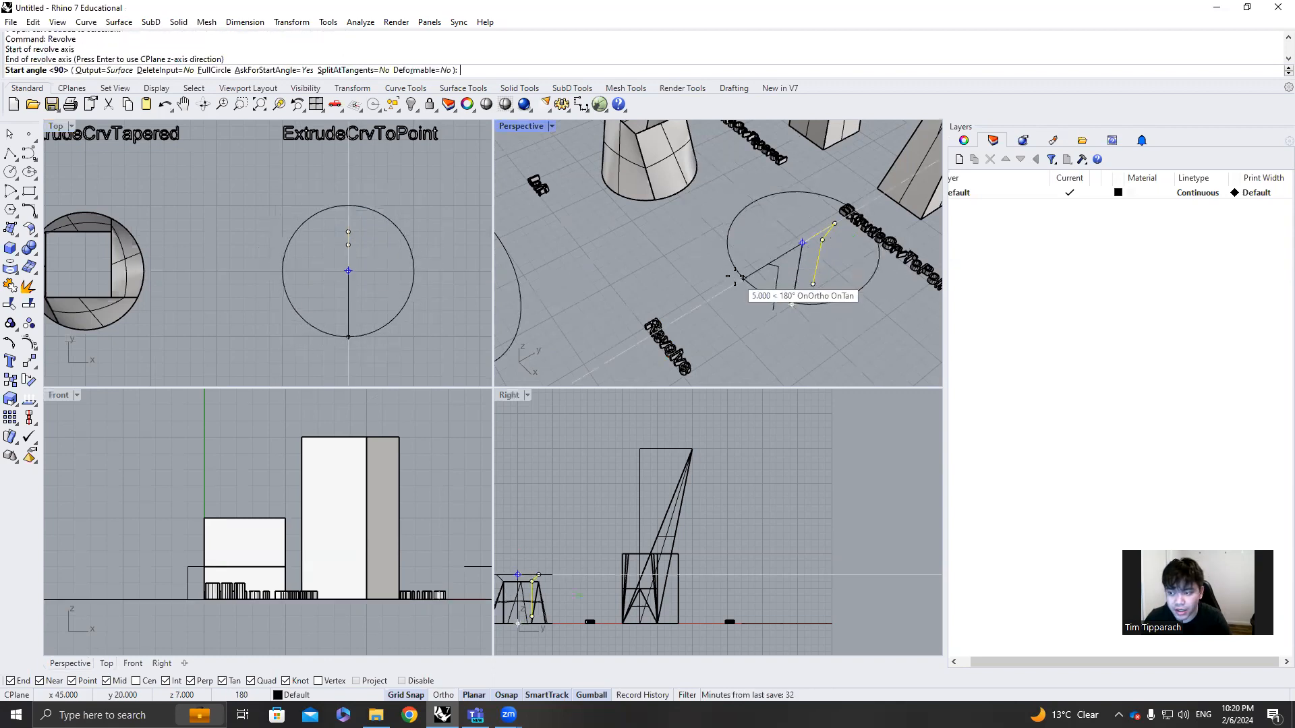
click(347, 232)
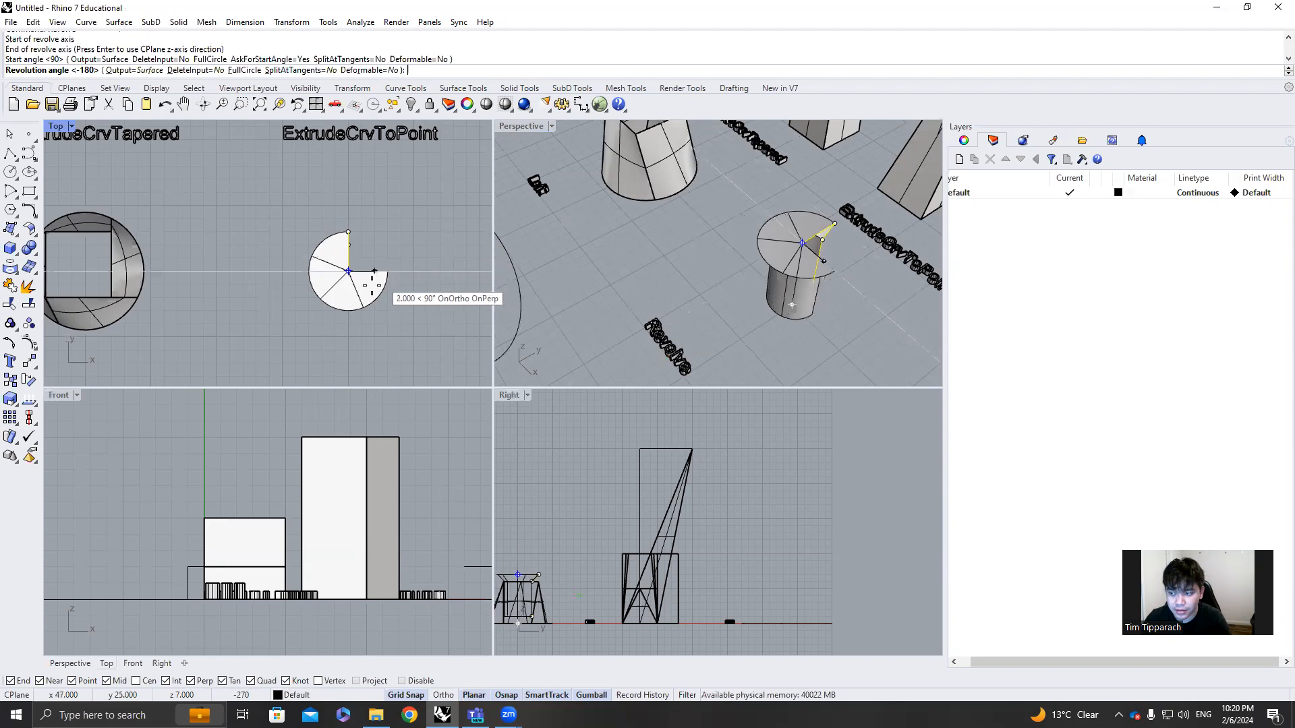
click(320, 284)
Delete the revolved surface to inspect the bare profile and axis line, and undo the deletion
right_drag(592, 184, 721, 236)
scroll(796, 243, up, 5)
click(802, 290)
key(Delete)
right_drag(840, 230, 832, 241)
click(877, 226)
click(910, 252)
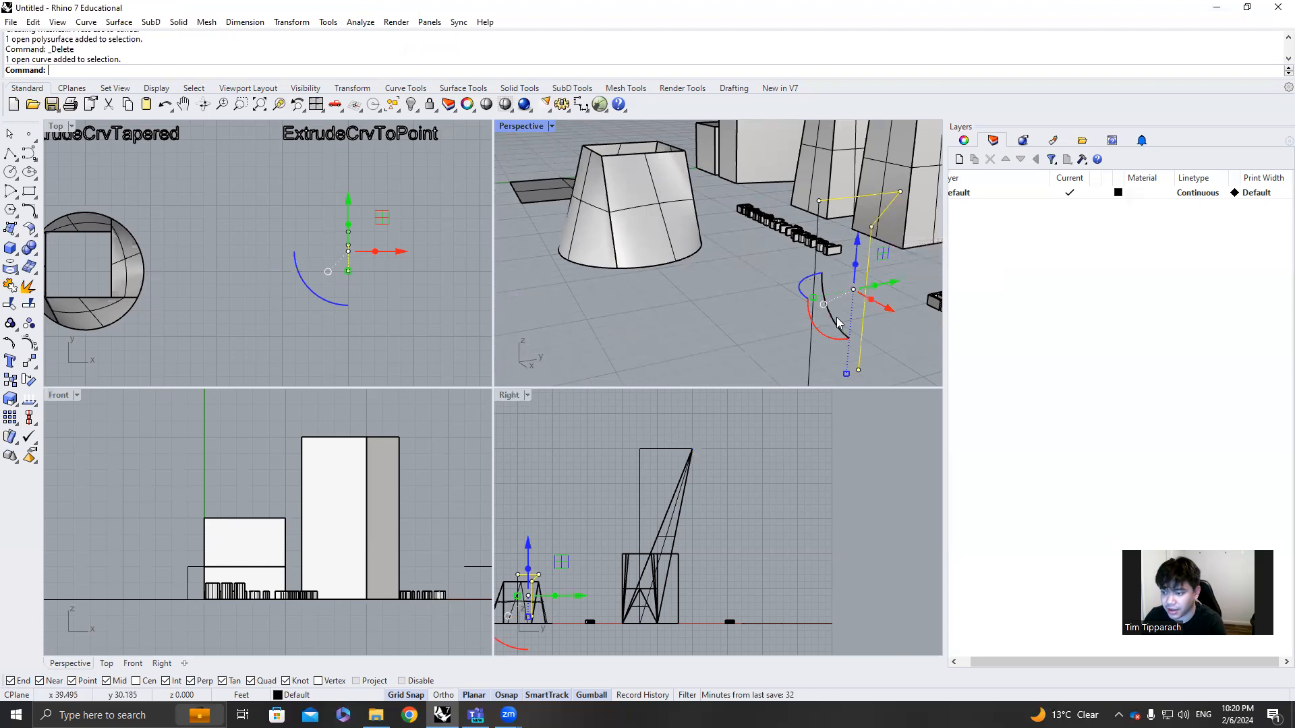
key(ctrl+z)
click(806, 352)
click(867, 387)
right_drag(868, 387, 642, 324)
click(642, 320)
scroll(628, 325, down, 20)
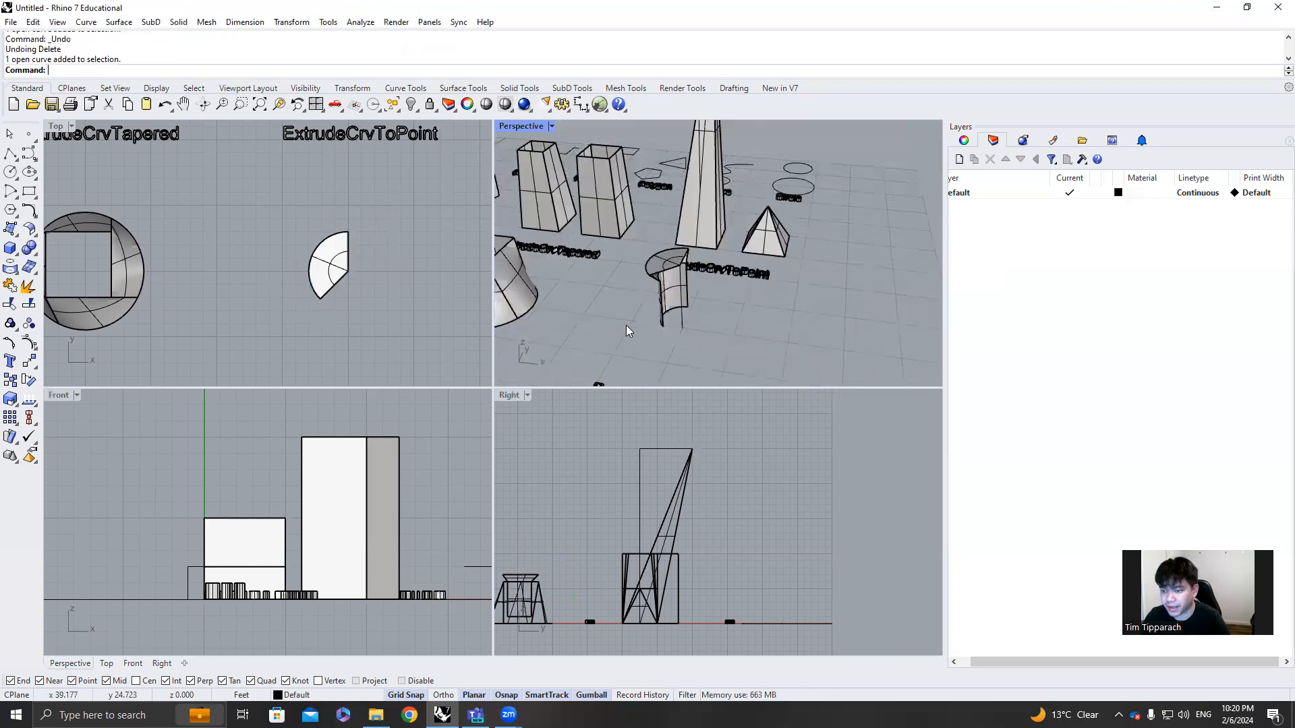
Examine the sample curves near the Sweep label: the upright rectangular section, the curved rail and the zigzag rail
scroll(567, 346, up, 10)
scroll(420, 340, up, 2)
scroll(343, 221, down, 10)
right_drag(150, 352, 265, 286)
scroll(251, 278, up, 8)
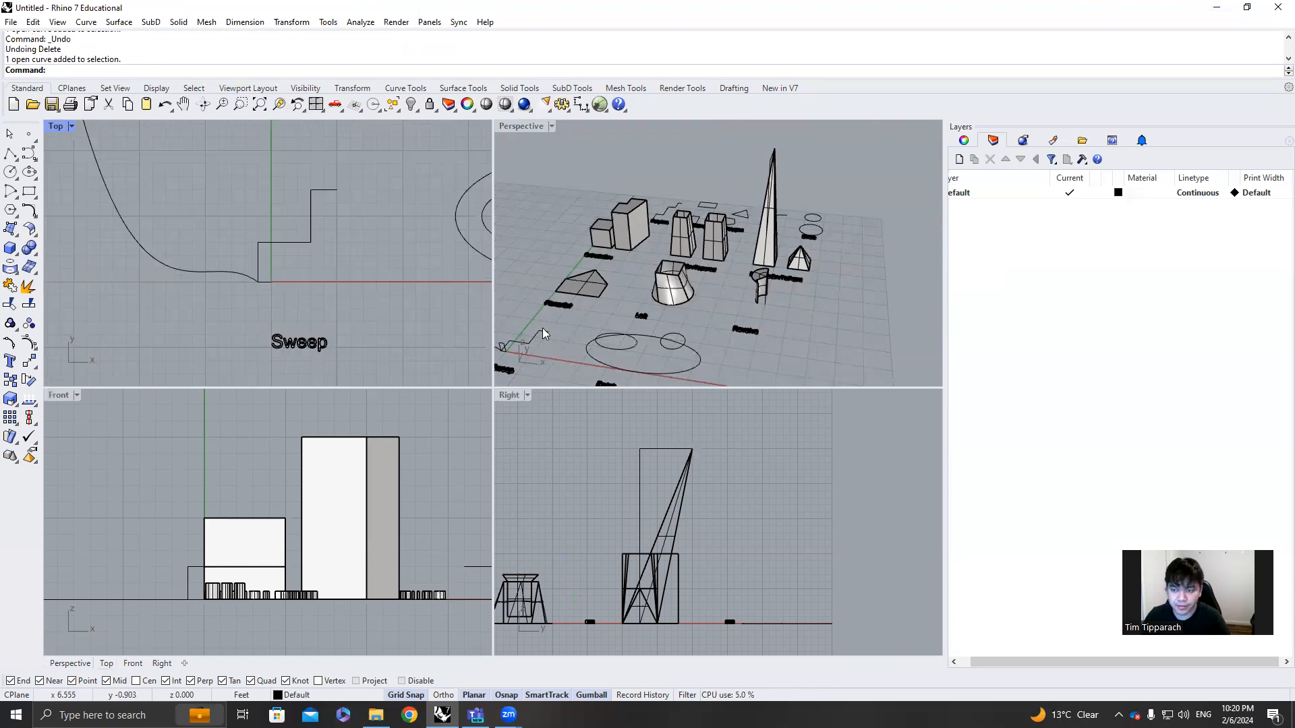
scroll(586, 322, down, 10)
scroll(554, 334, up, 15)
click(628, 297)
double_click(522, 126)
scroll(532, 359, up, 3)
shift+right_drag(454, 430, 504, 401)
scroll(447, 435, up, 6)
scroll(375, 439, down, 6)
right_drag(477, 454, 511, 454)
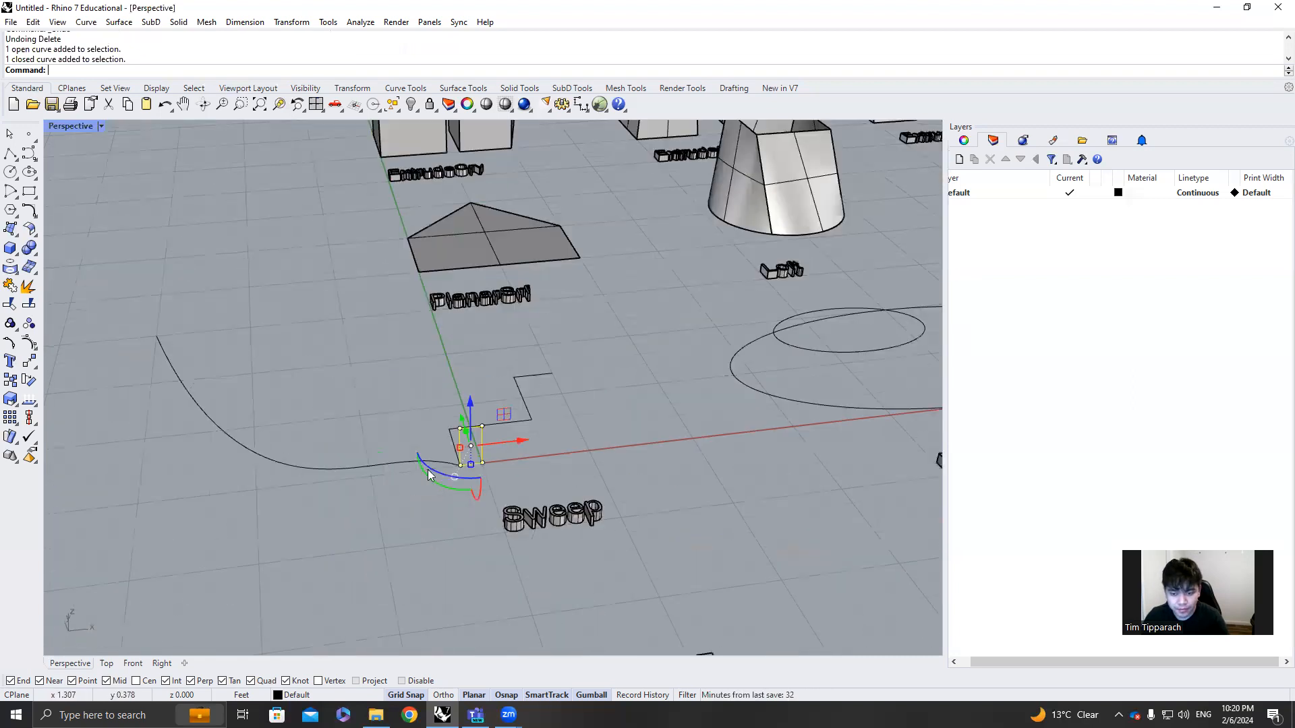
click(417, 466)
key(F10)
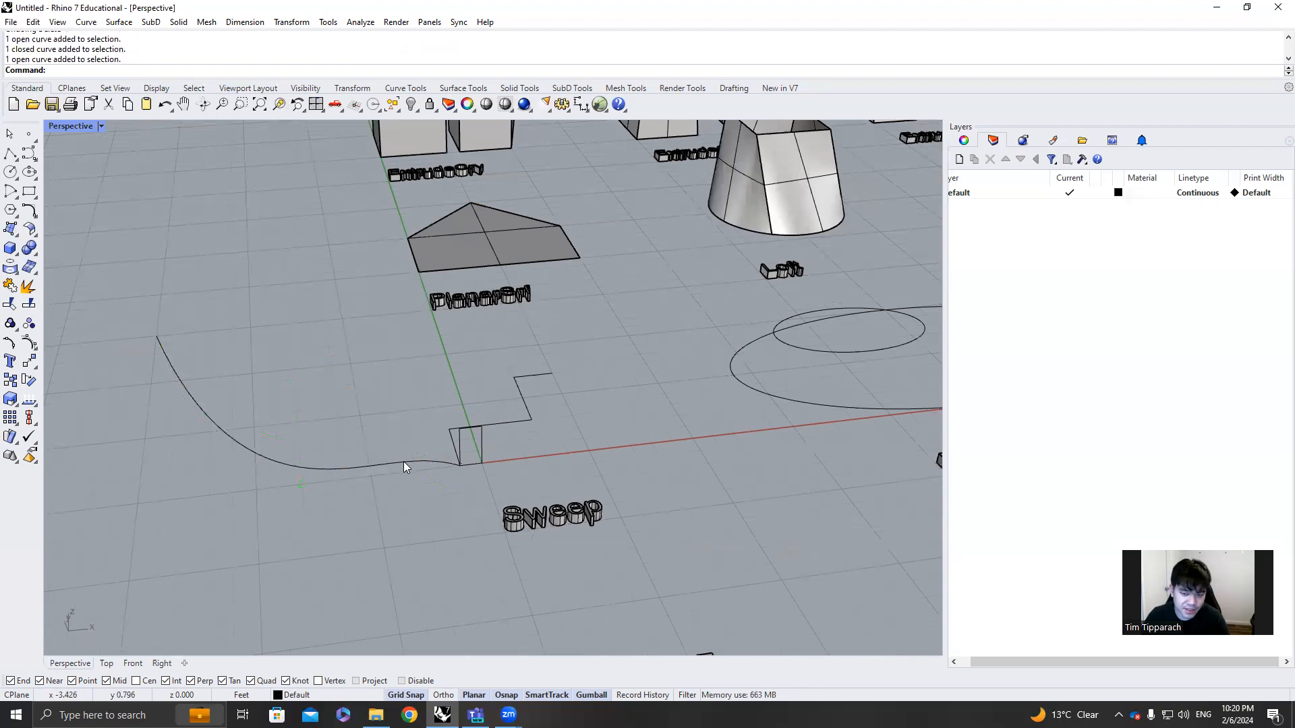
scroll(480, 452, up, 4)
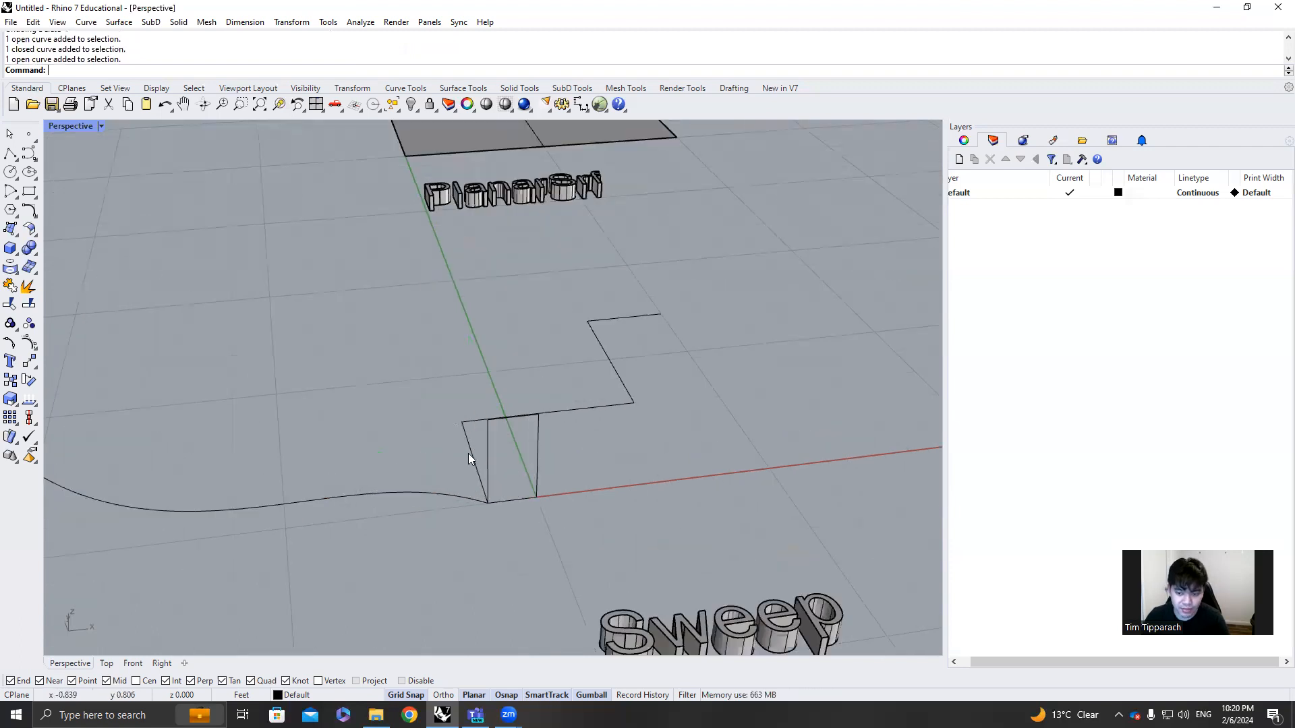
click(483, 468)
right_drag(537, 461, 619, 423)
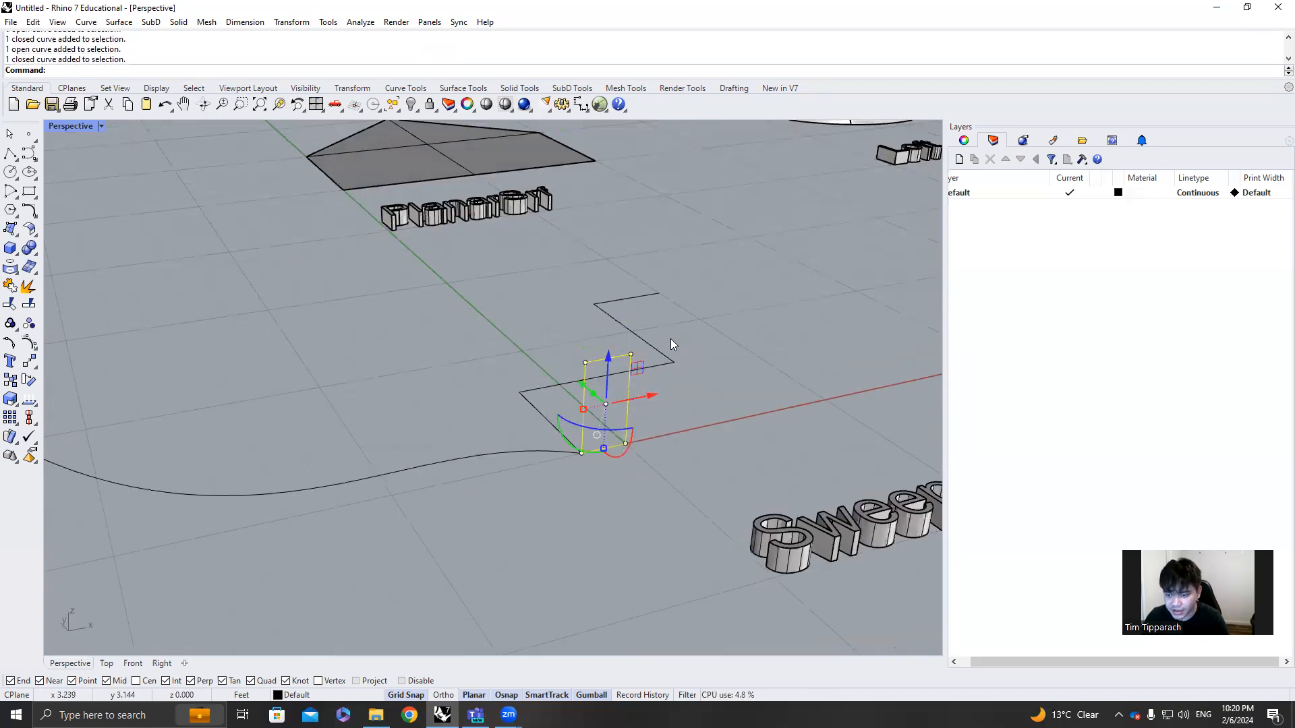
Sweep the upright rectangle along the zigzag polyline with Sweep1, keeping the default seam and sweep options
click(536, 407)
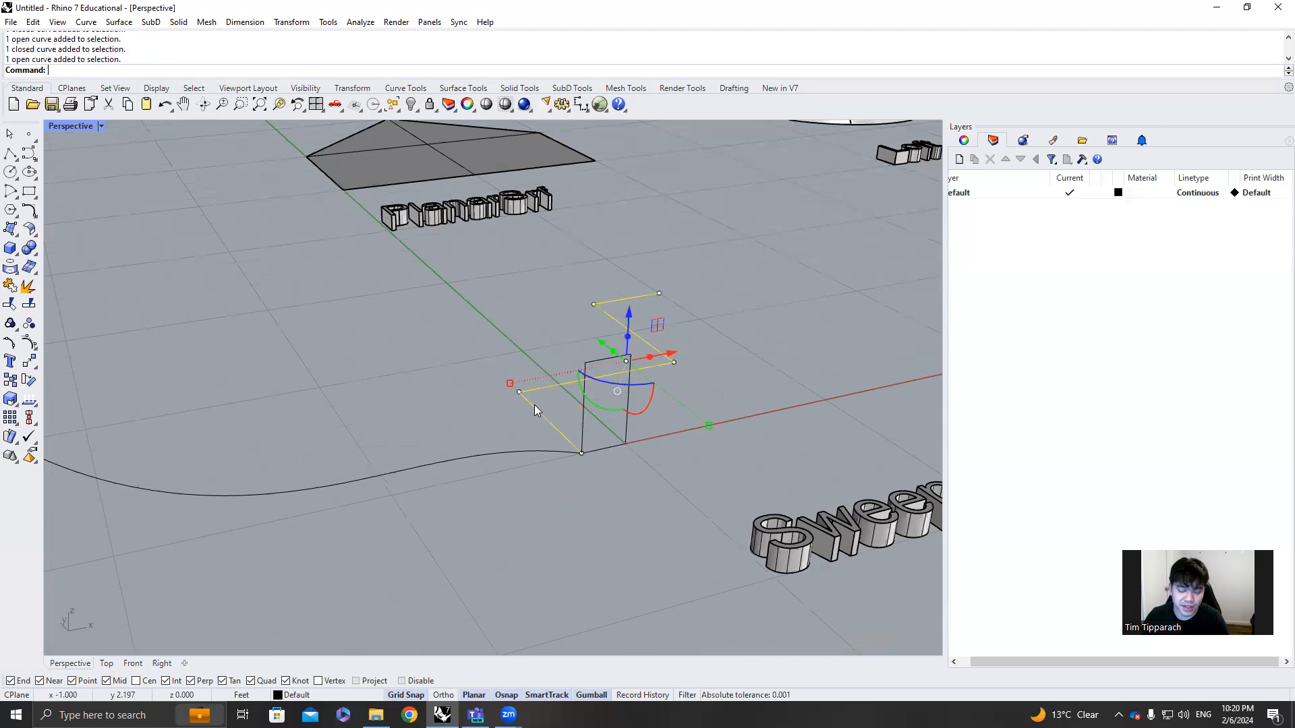
text(ee)
key(Return)
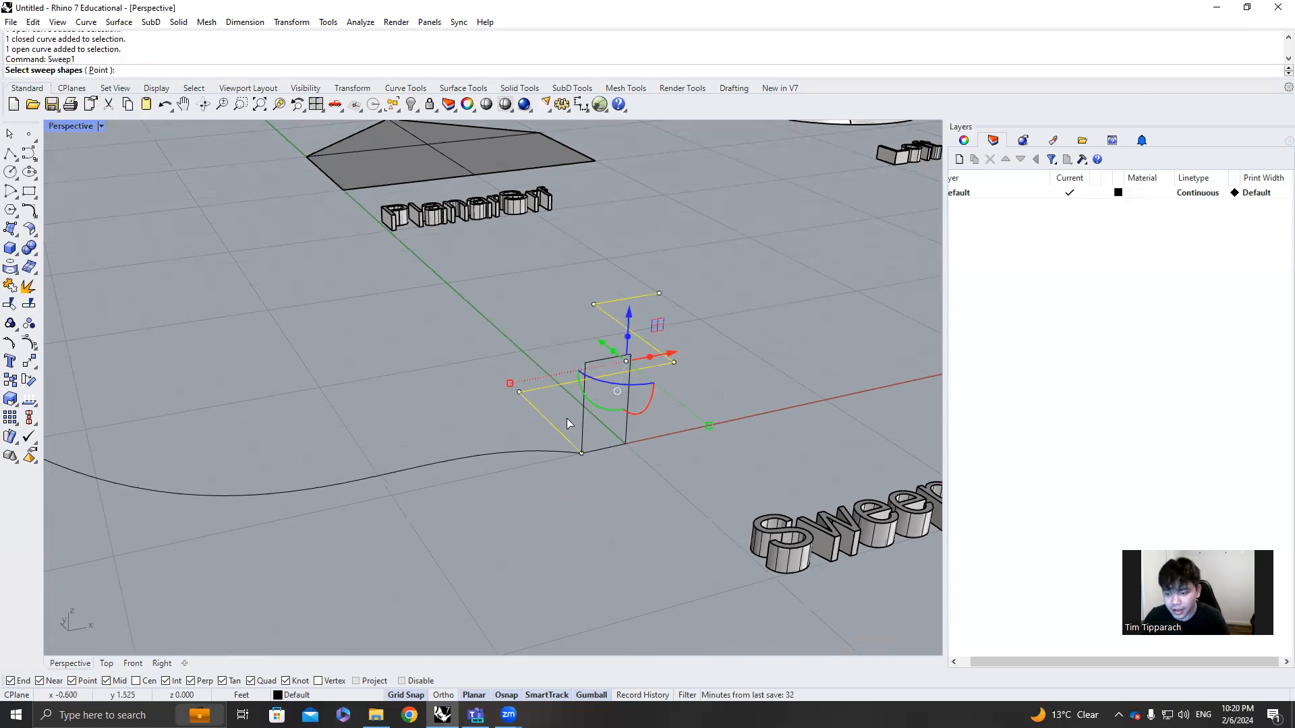
click(583, 429)
key(Return)
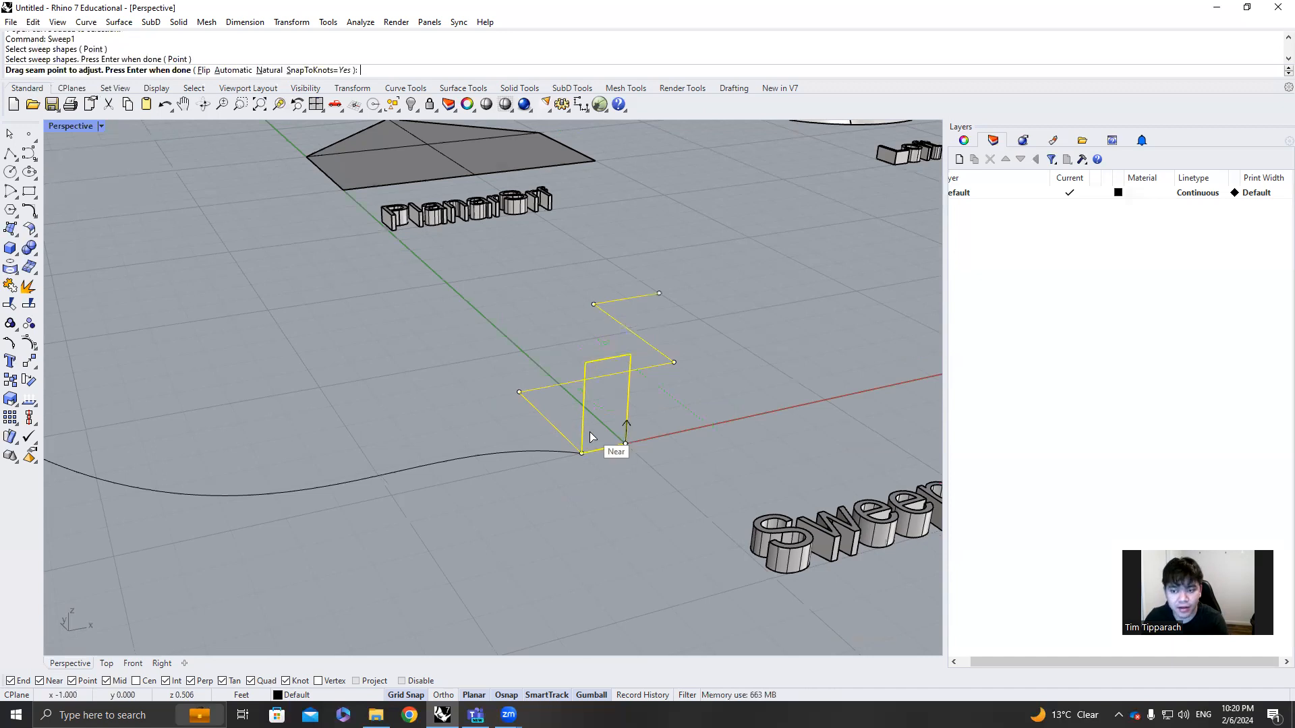
key(Return)
click(642, 480)
right_drag(609, 456, 489, 394)
click(530, 508)
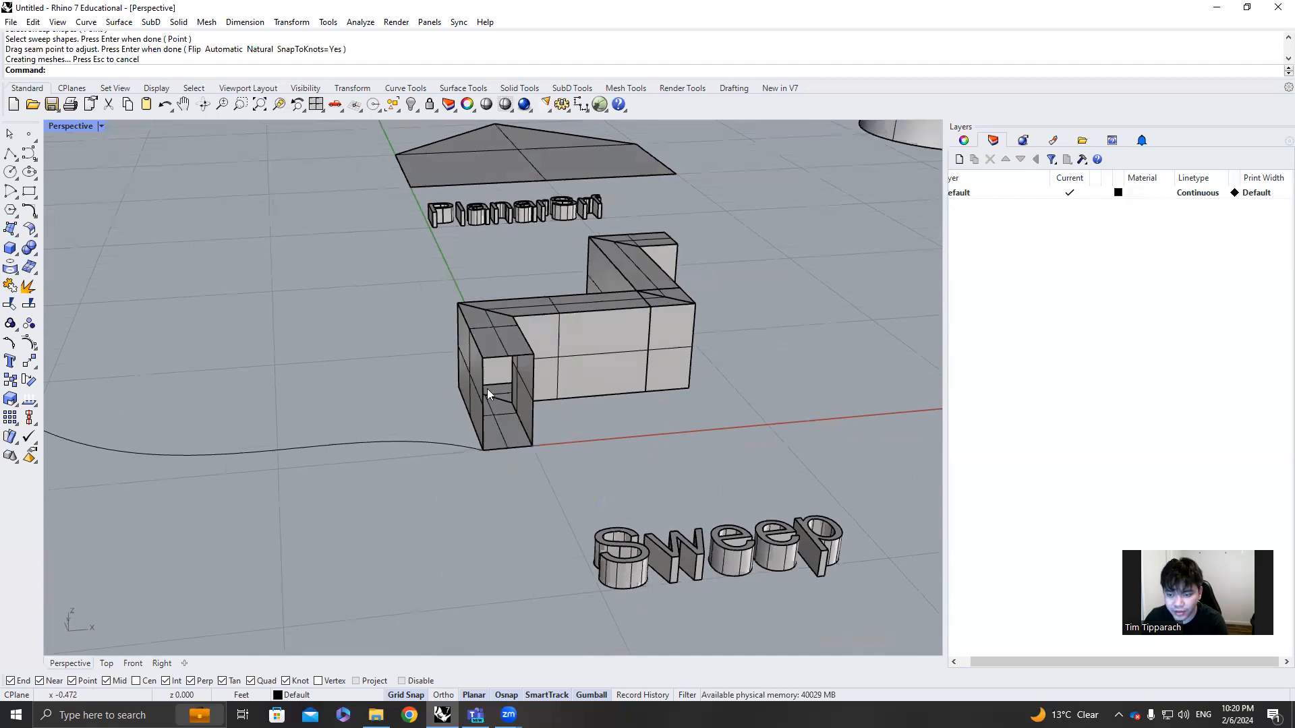
Delete the zigzag swept surface, keeping its rectangle and rail curves
right_drag(556, 361, 567, 417)
click(541, 402)
key(Delete)
scroll(533, 402, down, 8)
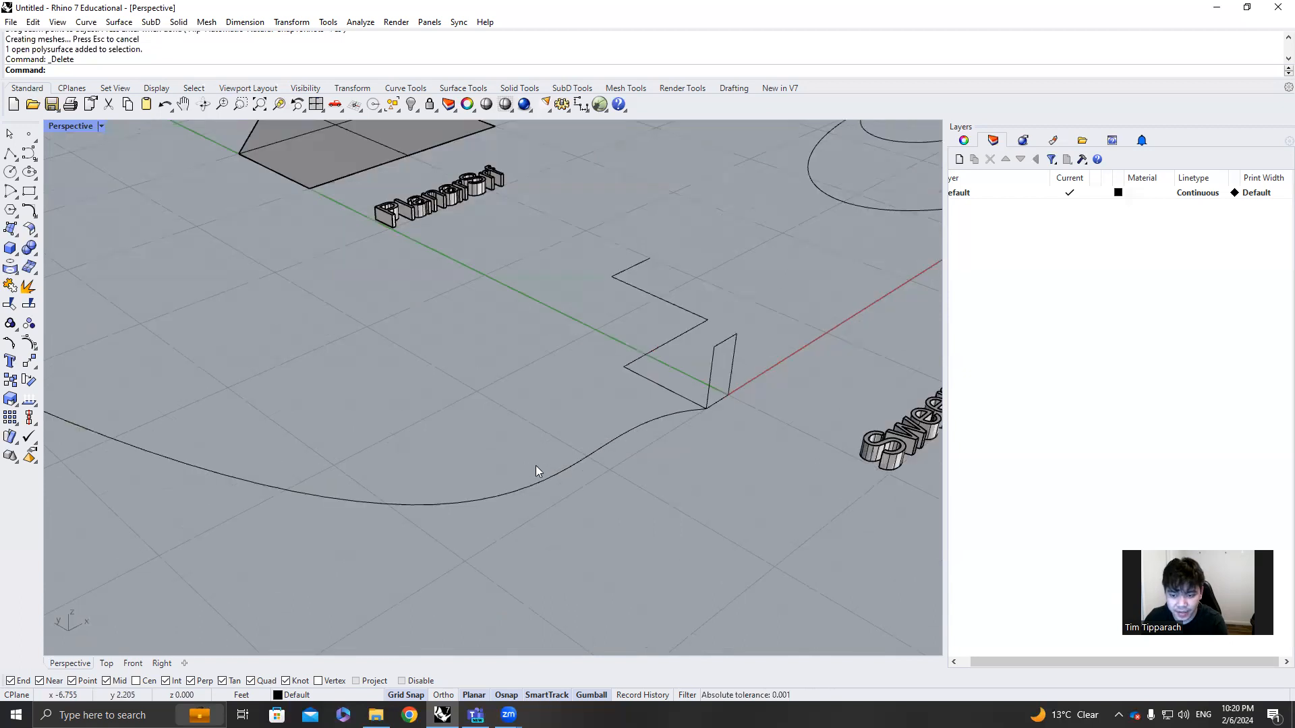
Reshape the curved sweep rail by moving one of its control points so the rail bows the other way
scroll(537, 471, down, 3)
click(518, 472)
click(580, 579)
drag(562, 563, 170, 213)
click(380, 312)
right_drag(380, 312, 303, 313)
Sweep the upright rectangle along the reshaped curved rail with Sweep1, keeping the default seam and sweep options
click(512, 413)
text(Sweep1)
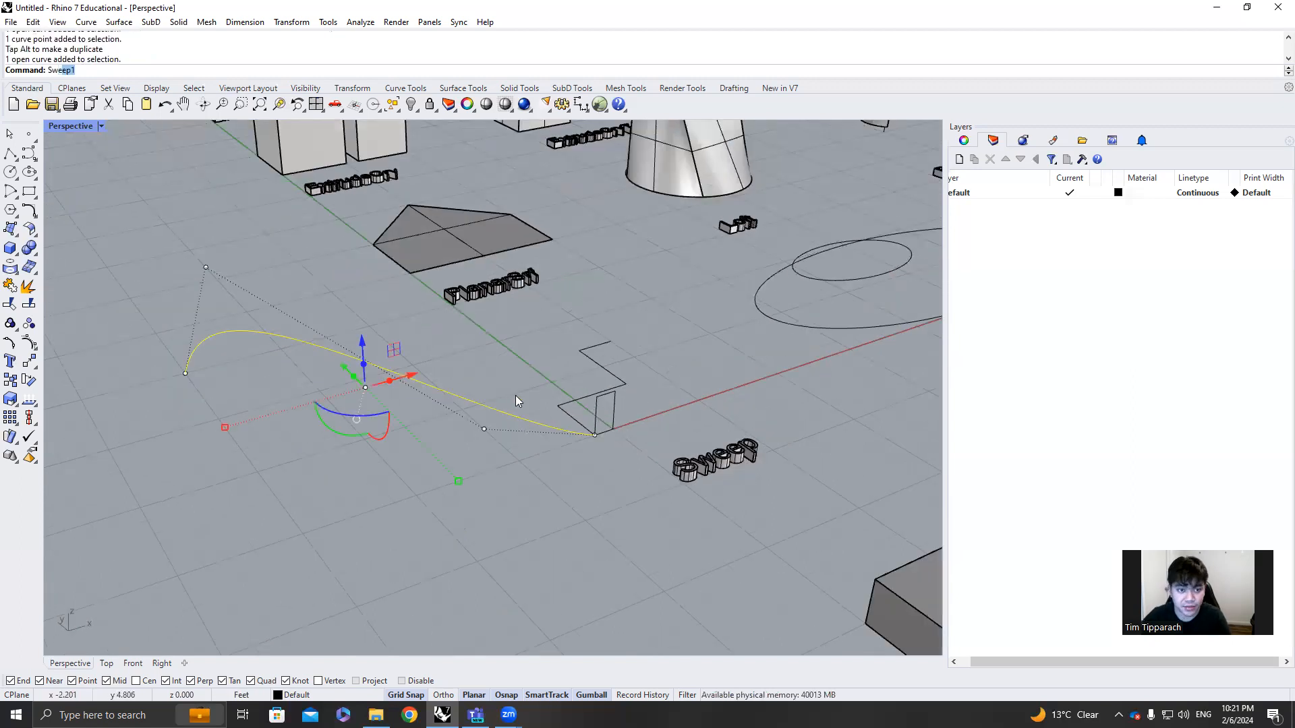
key(Return)
scroll(591, 410, up, 2)
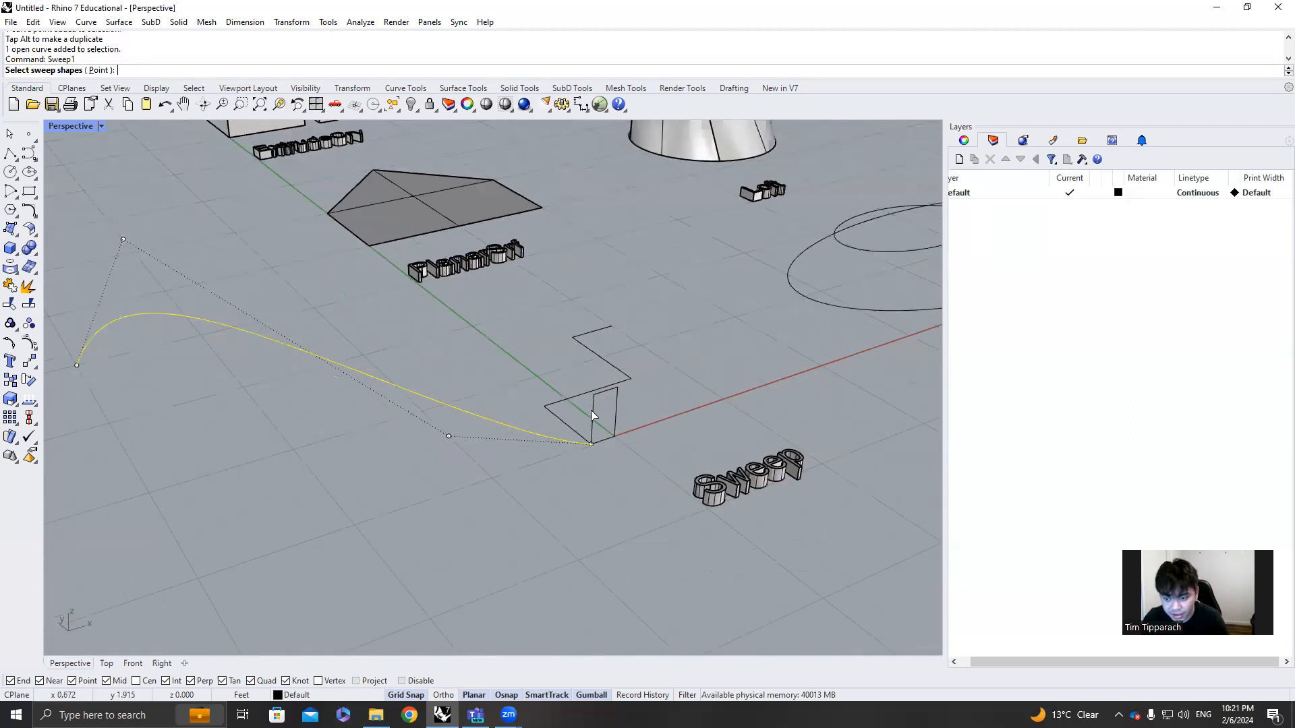
click(592, 411)
key(Return)
key(Return)
click(637, 480)
Examine the three curves near the Patch label: the large base ellipse and the two smaller closed curves above it
right_drag(595, 498, 766, 523)
scroll(868, 532, up, 3)
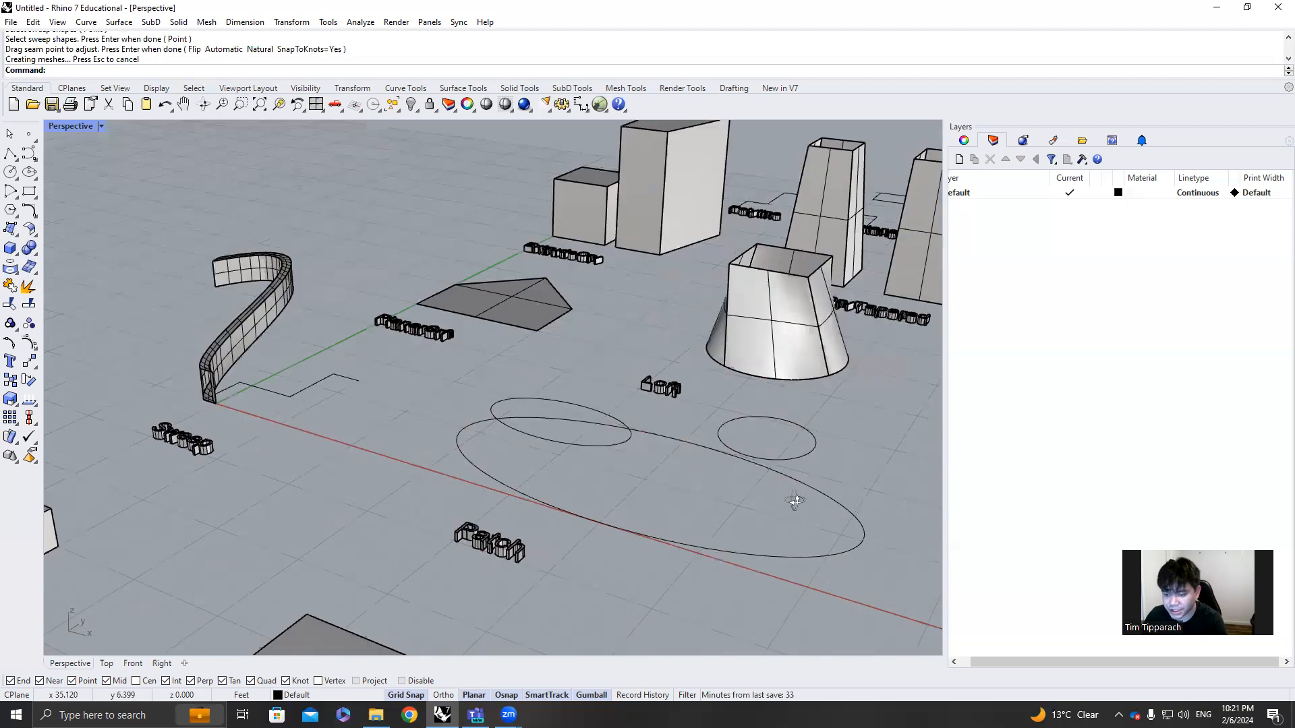
click(628, 476)
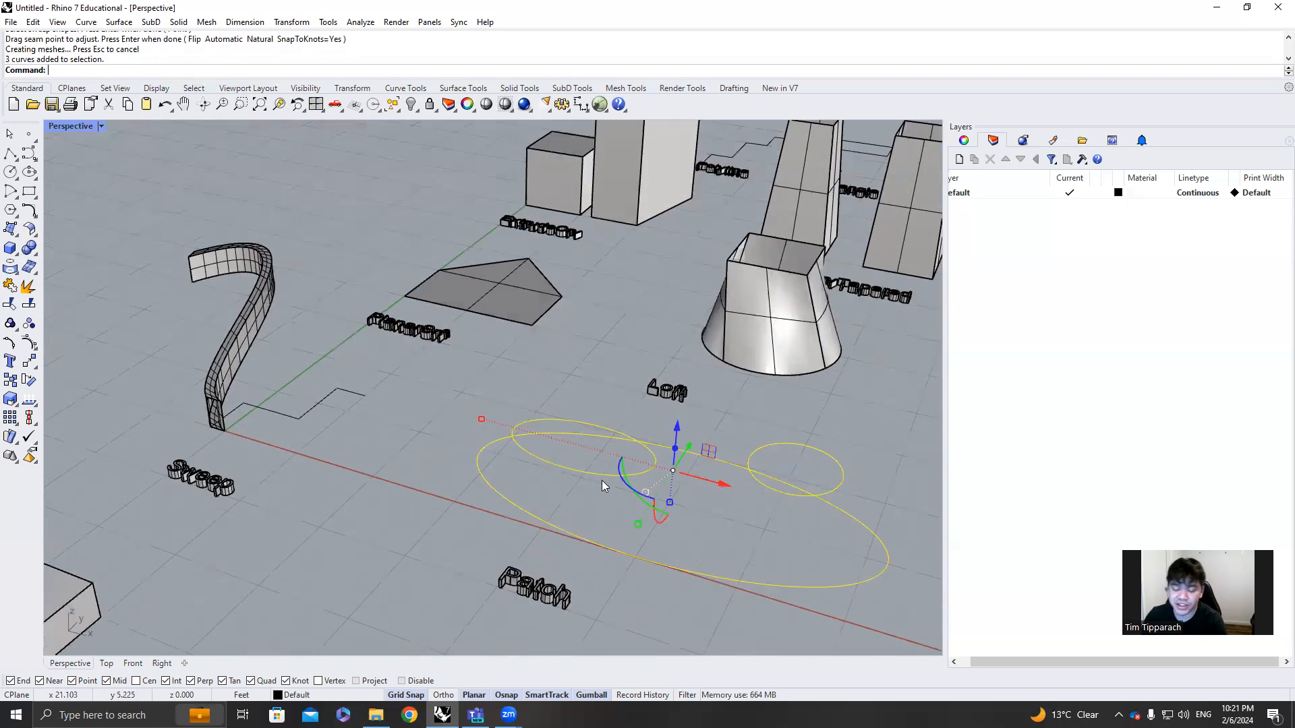
click(753, 532)
right_drag(753, 533, 759, 462)
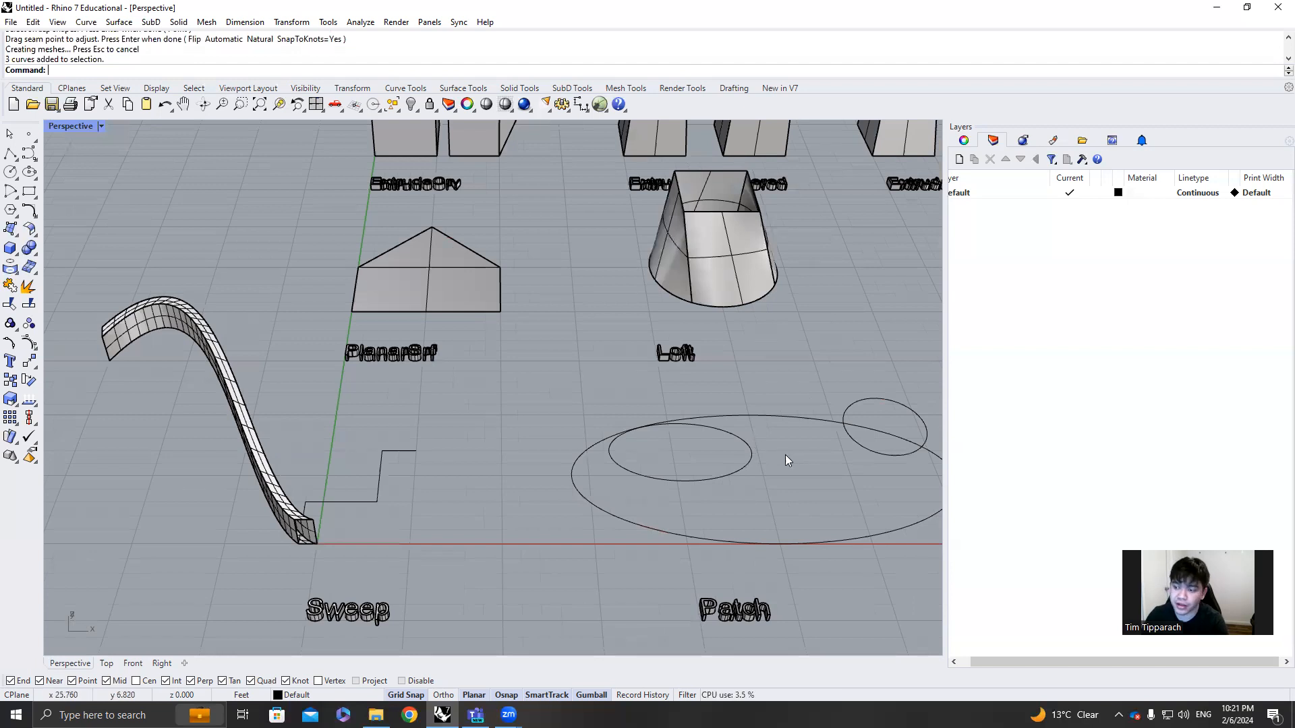
scroll(796, 454, down, 3)
scroll(828, 449, up, 7)
drag(834, 352, 362, 506)
click(597, 506)
right_drag(598, 506, 695, 461)
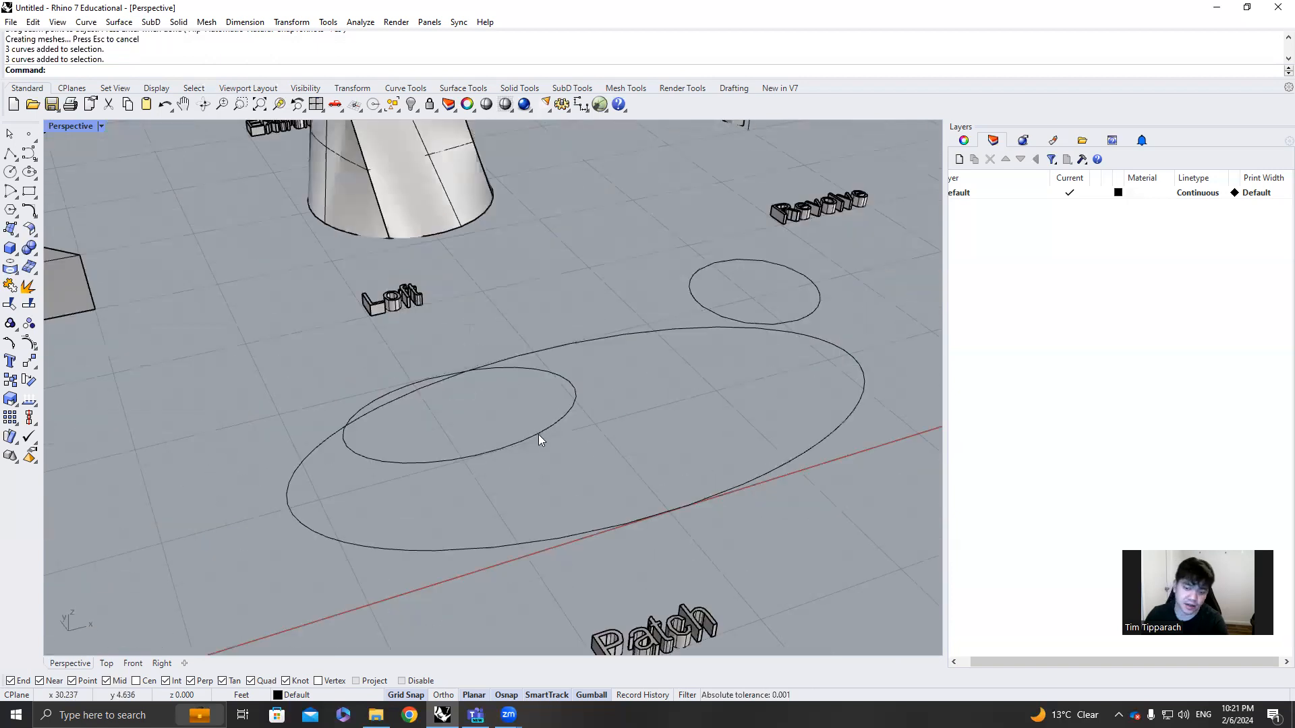
right_drag(539, 434, 563, 424)
click(561, 423)
click(814, 307)
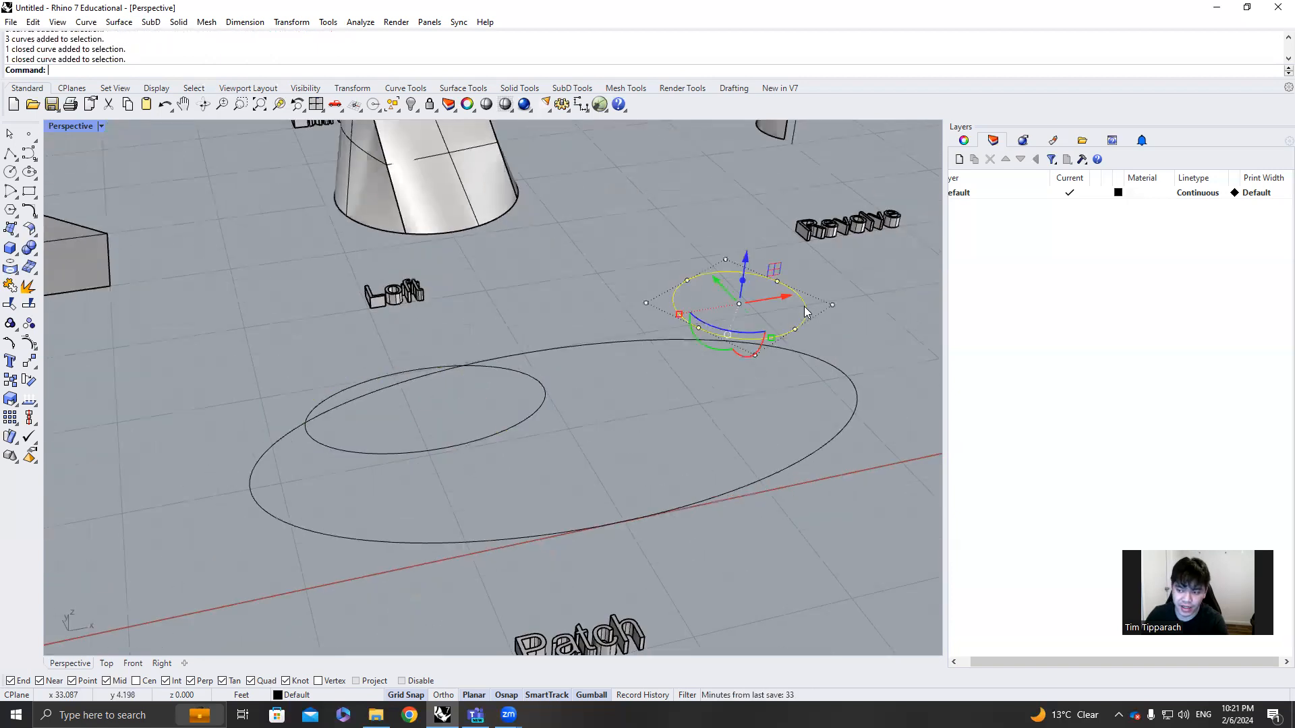
click(545, 351)
drag(743, 228, 512, 406)
right_drag(541, 404, 804, 296)
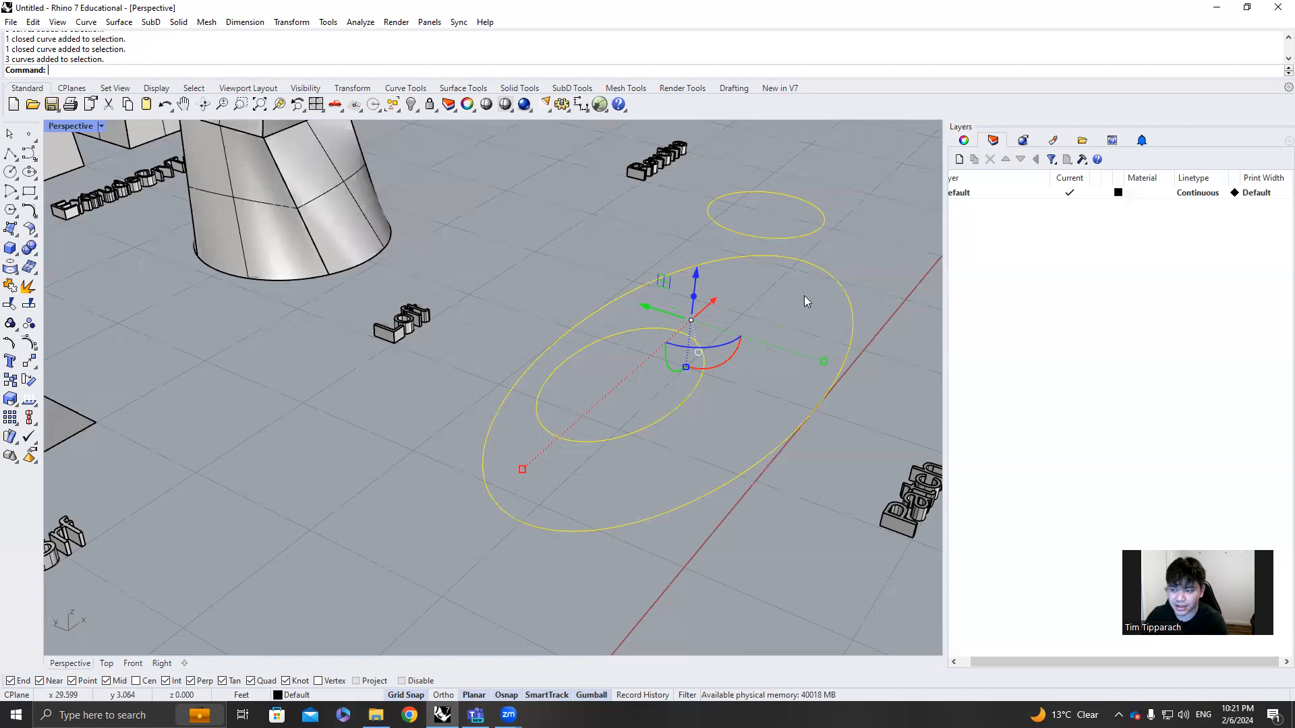
key(Escape)
Patch the base ellipse and the two raised closed curves into one surface with the default patch options
drag(866, 221, 573, 388)
text(Patch)
key(Return)
click(597, 462)
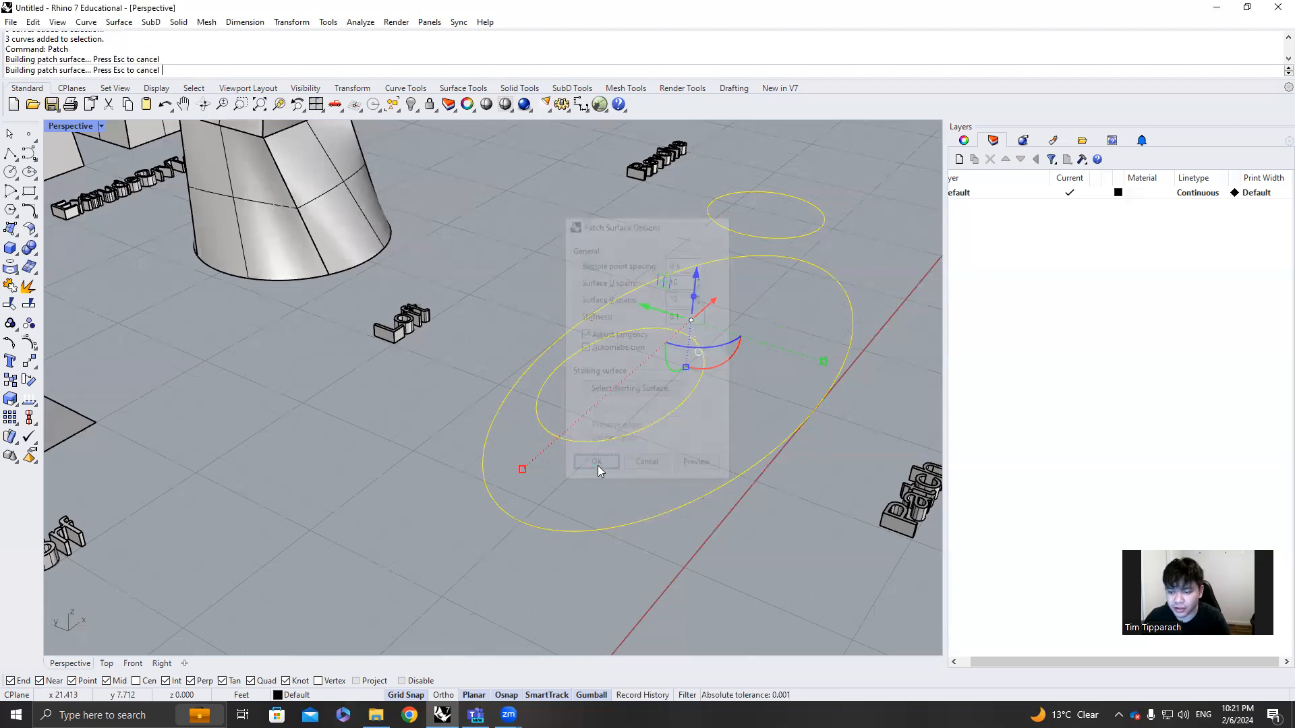
right_drag(614, 558, 516, 506)
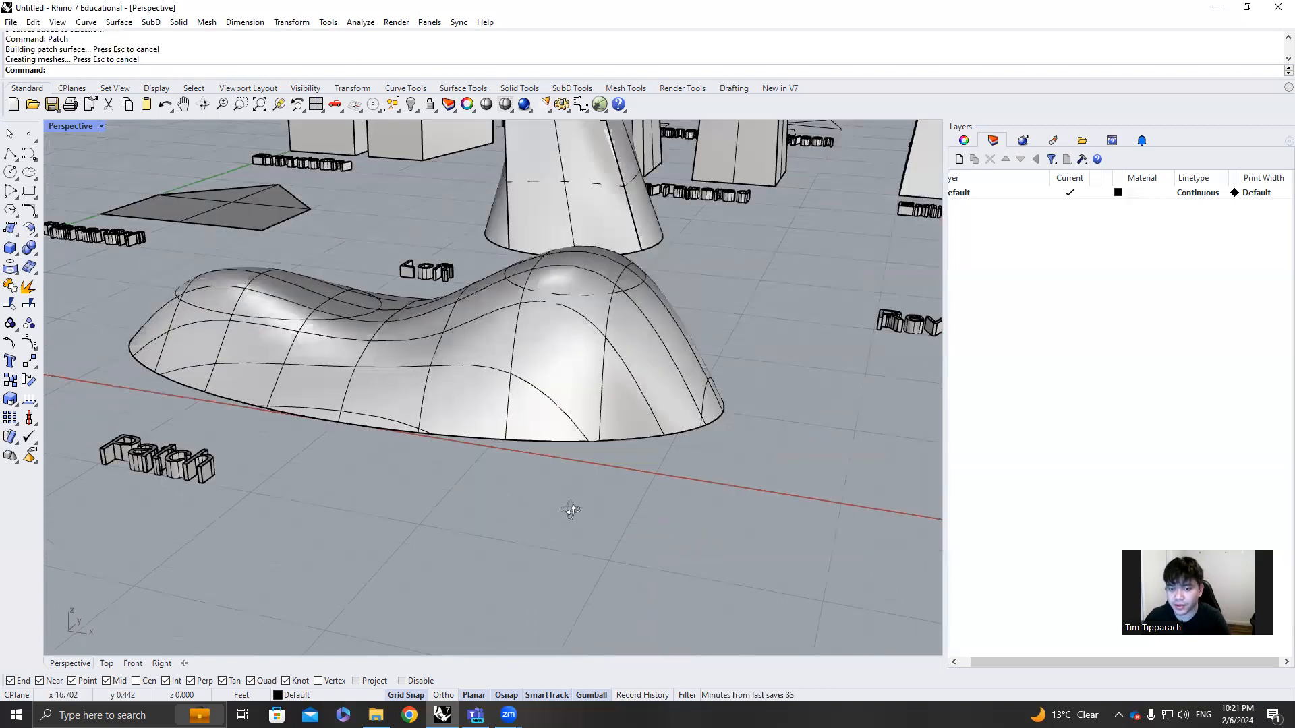
Review all the finished sample surfaces and the boxes near the Move, Copy, Rotate, Scale1D and Scale labels
scroll(571, 510, down, 3)
scroll(585, 509, down, 5)
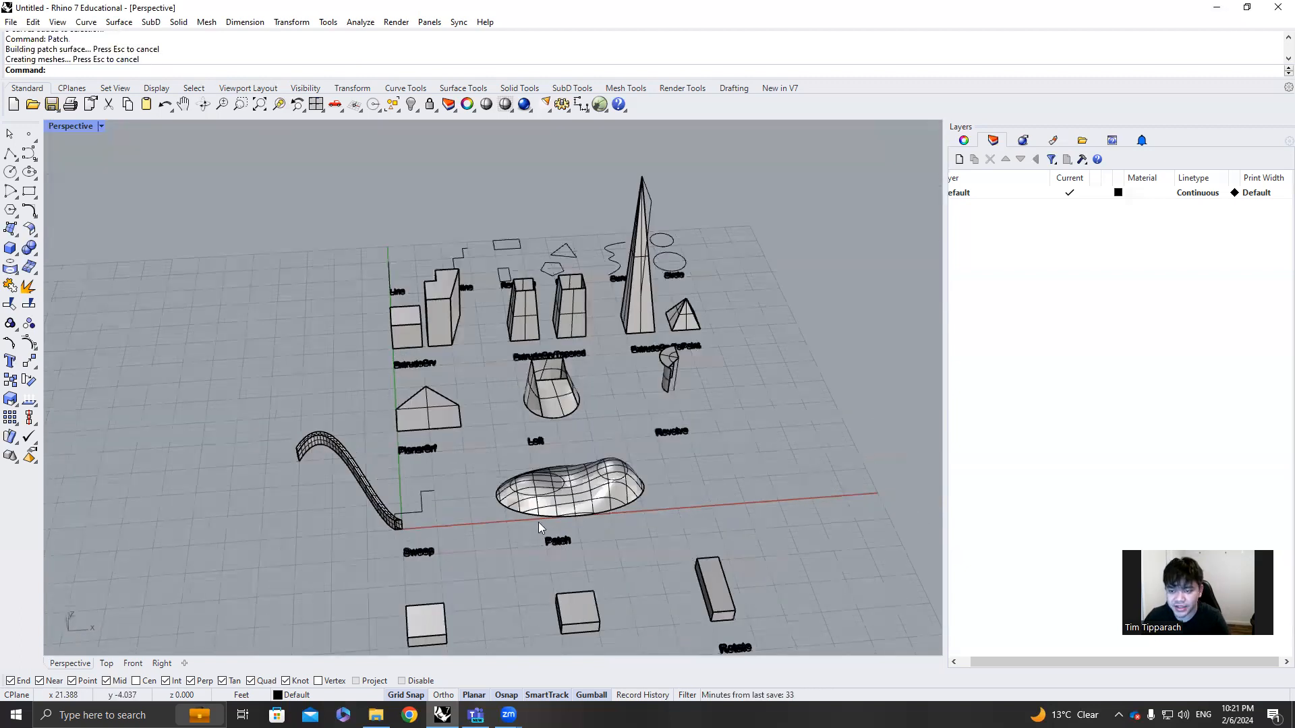
scroll(503, 515, up, 3)
scroll(523, 365, down, 2)
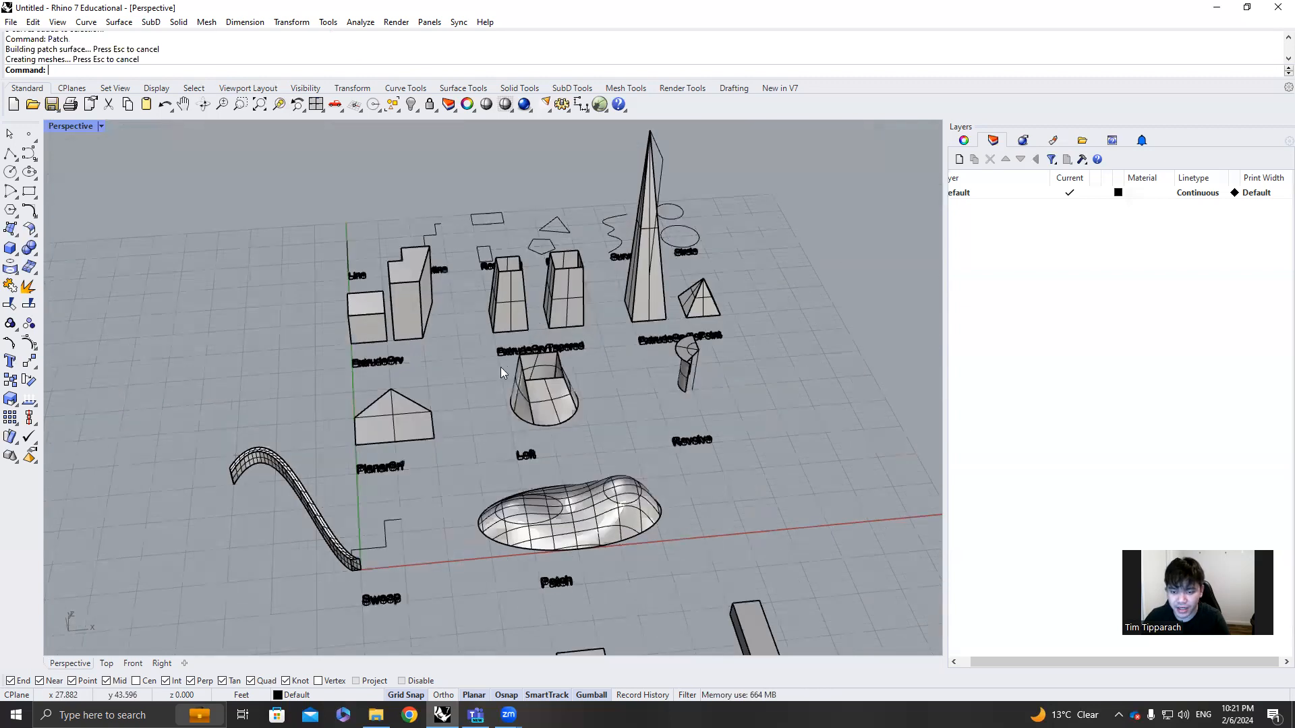
scroll(500, 371, up, 1)
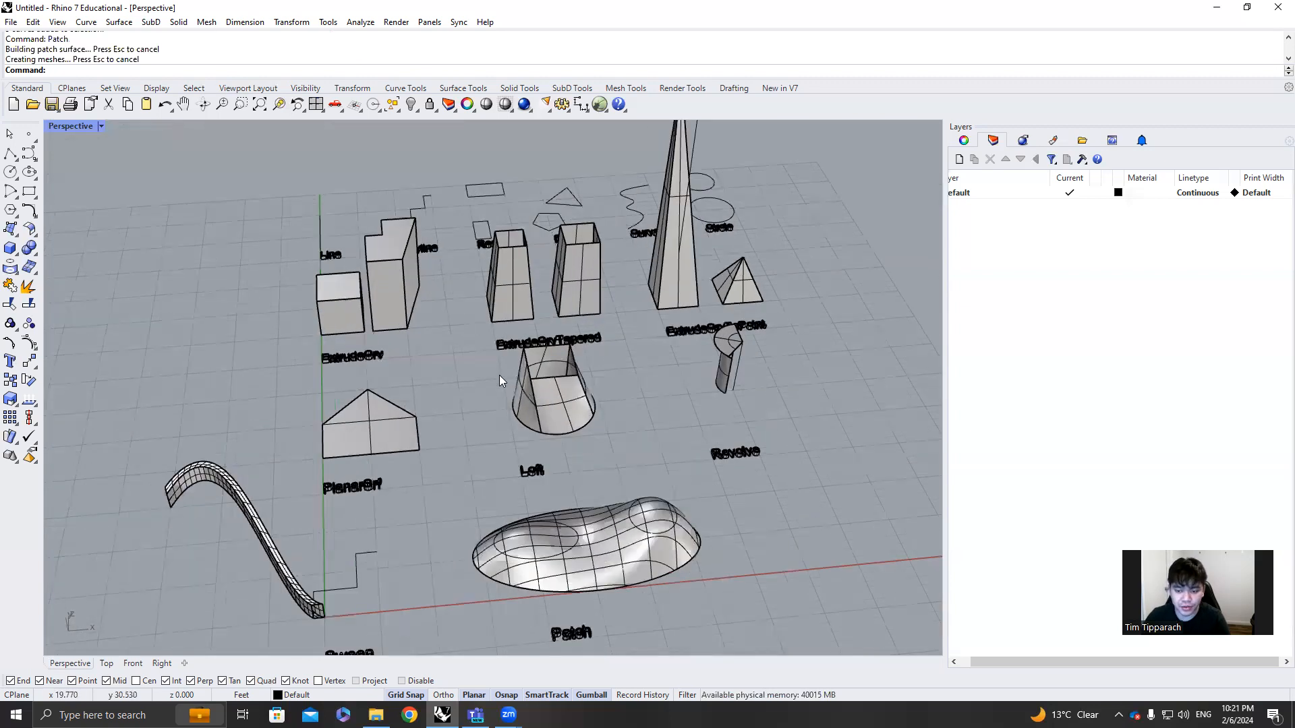
scroll(499, 375, down, 1)
scroll(500, 391, up, 1)
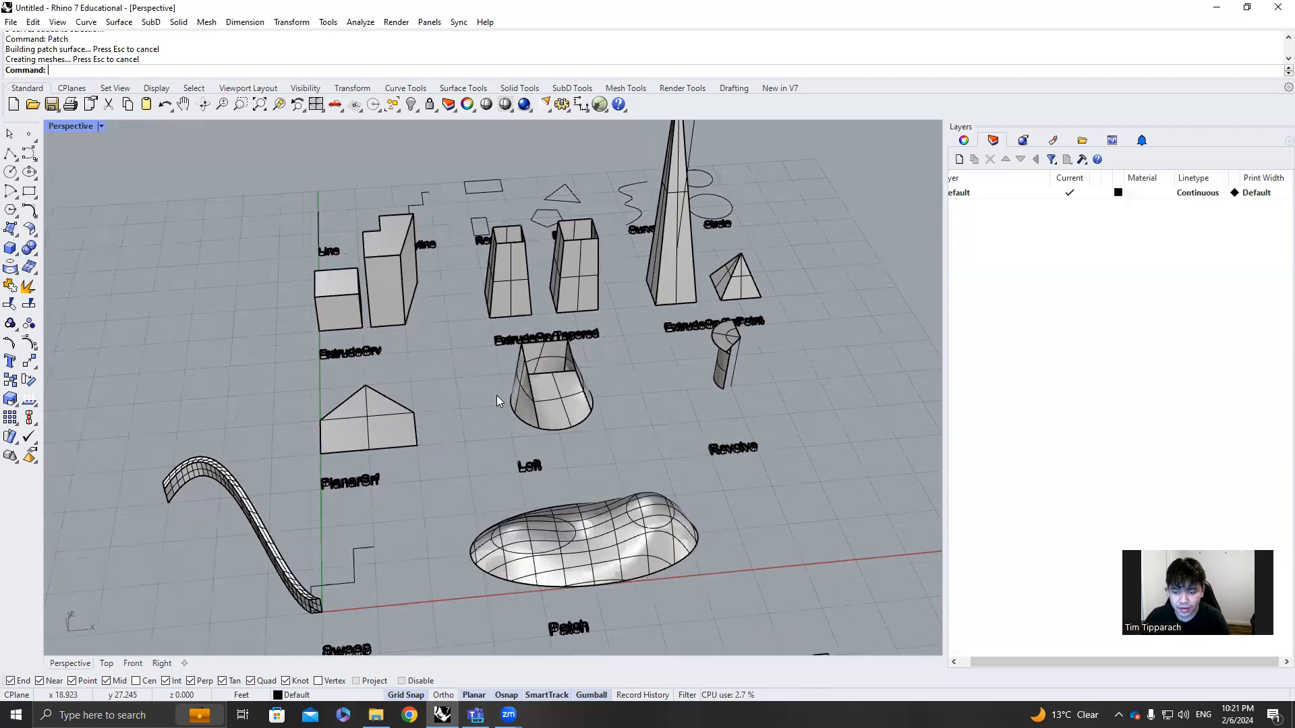
scroll(516, 398, down, 4)
scroll(502, 569, up, 3)
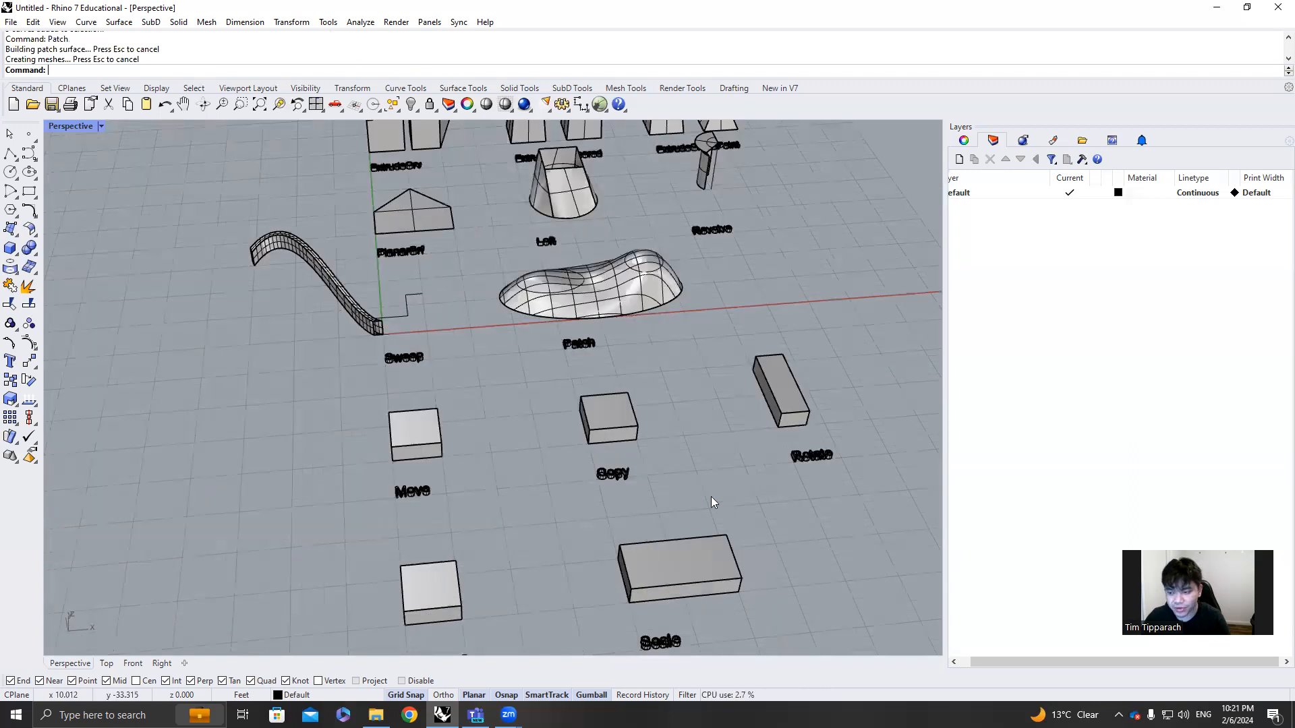
scroll(711, 502, down, 3)
scroll(775, 582, up, 3)
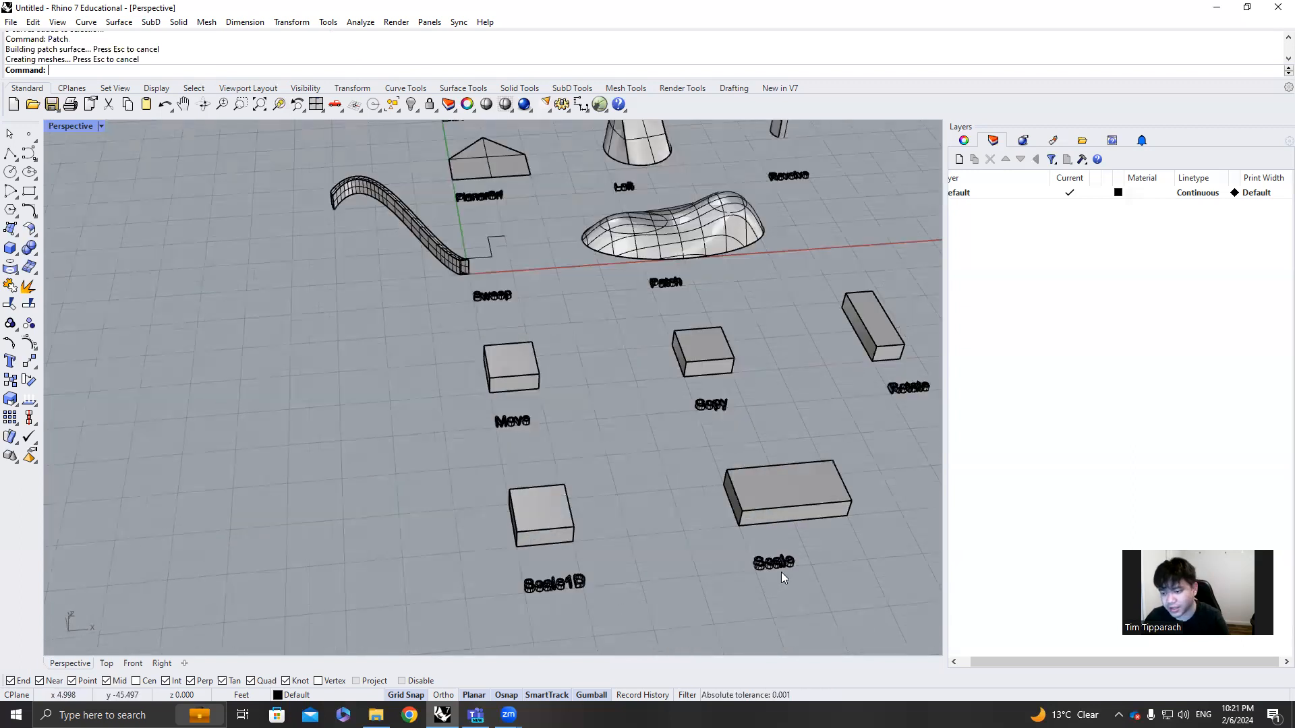
scroll(781, 572, down, 1)
scroll(753, 394, down, 3)
scroll(870, 367, up, 3)
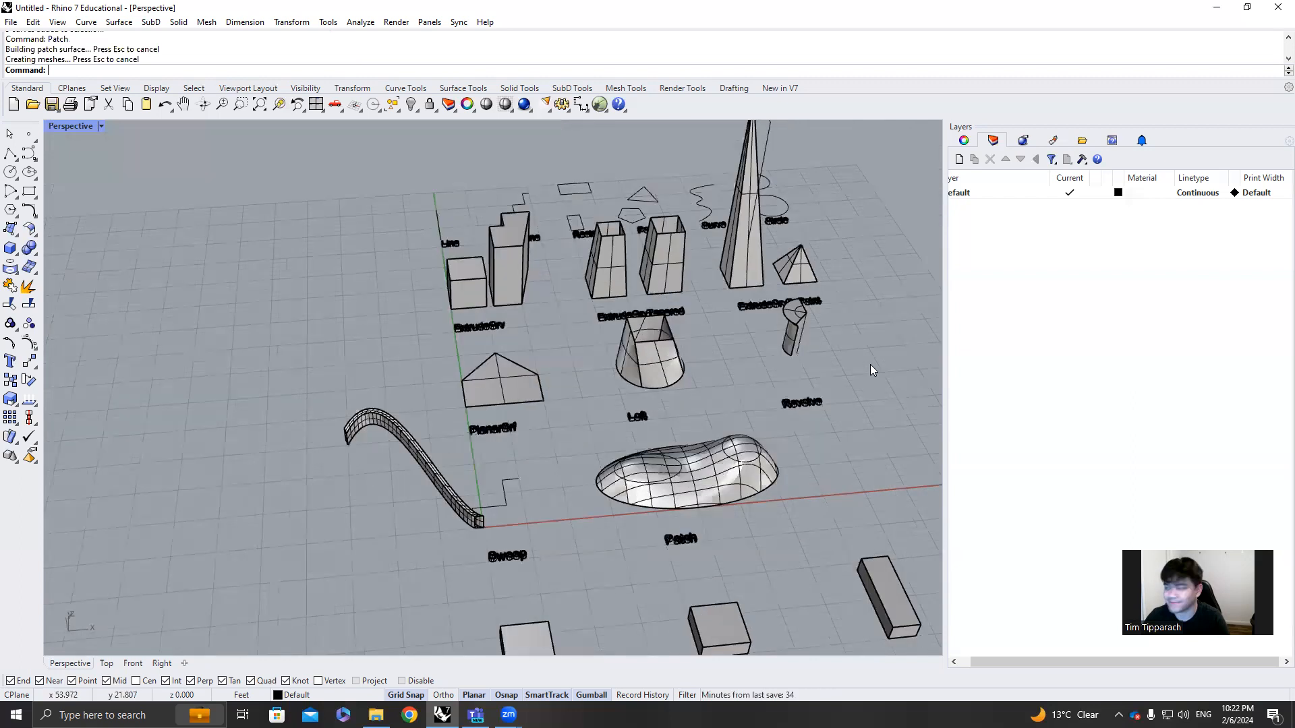